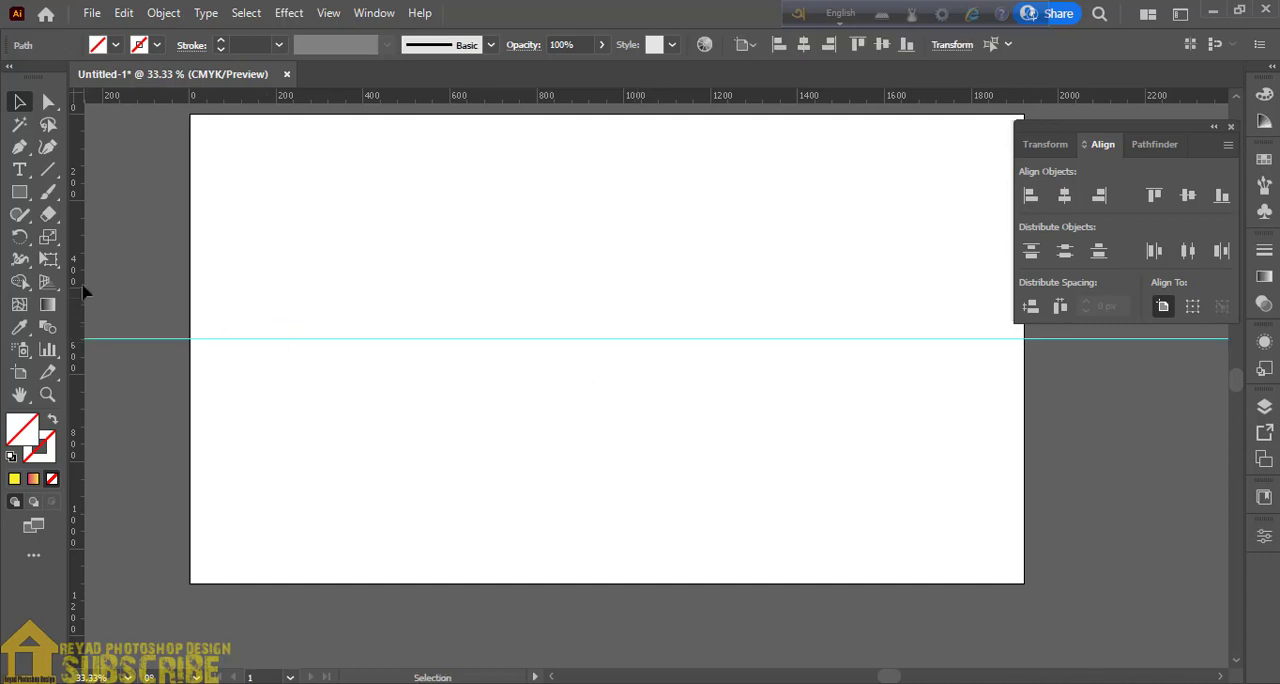
- Add a vertical guide and center both the vertical and horizontal guides on the artboard
drag(75, 284, 620, 338)
drag(597, 222, 650, 250)
click(1064, 195)
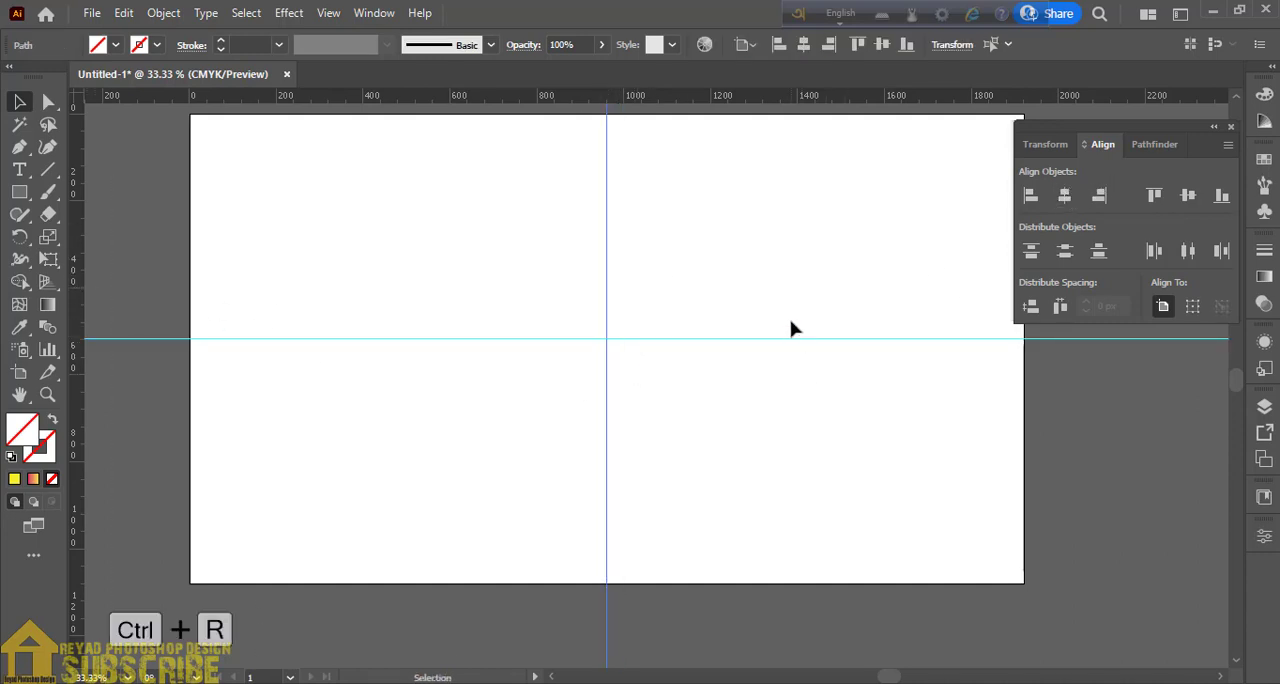
click(820, 338)
click(1195, 201)
- Lock the two centered guides
drag(545, 316, 645, 380)
click(160, 14)
mouse_move(232, 139)
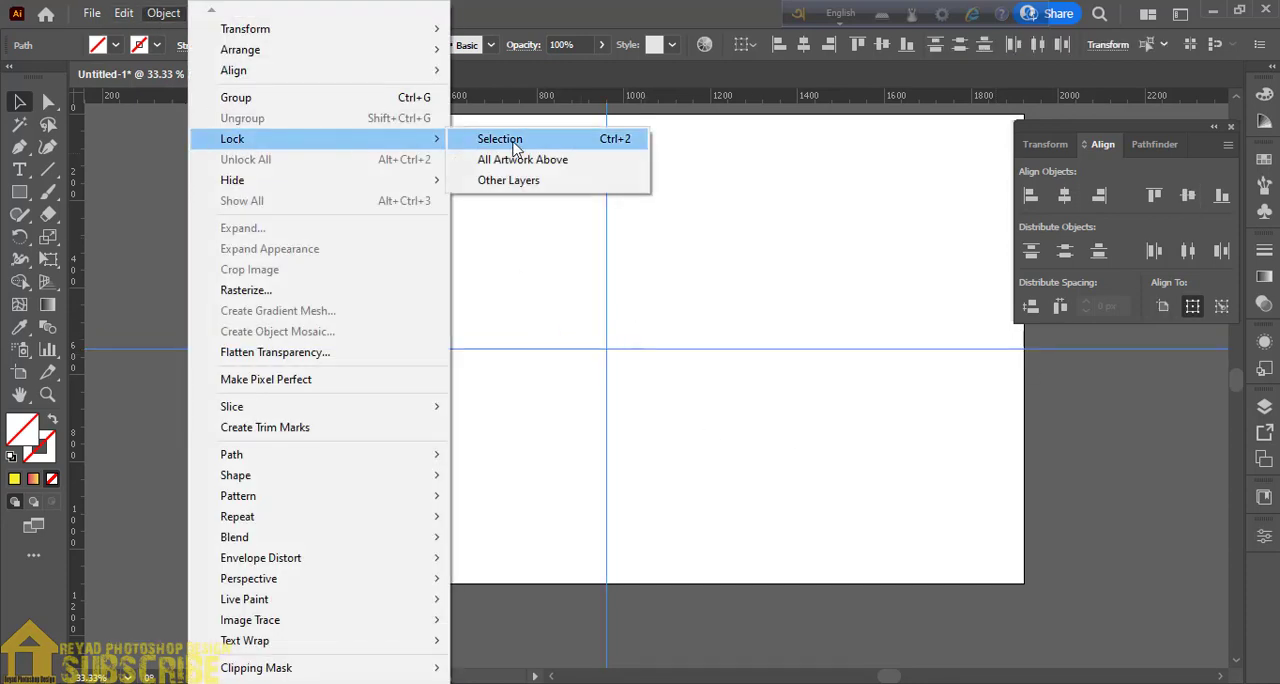
click(516, 144)
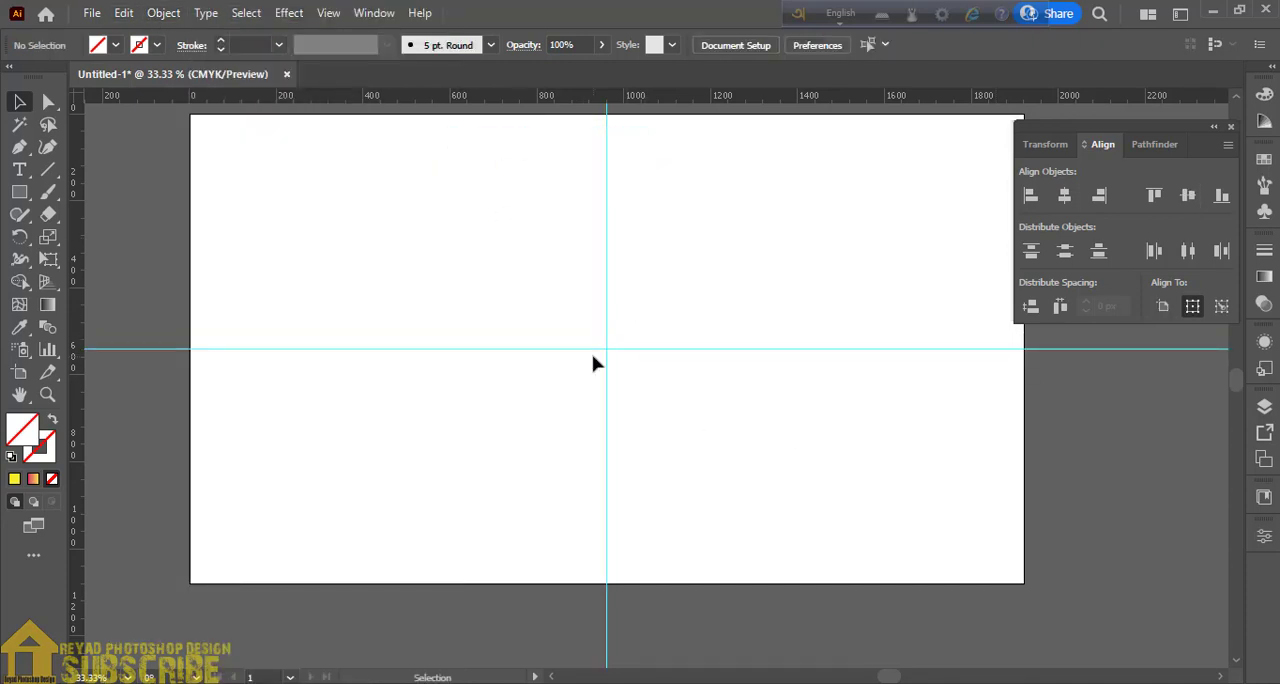
- Set up the Rectangle tool with a black stroke of 2 pt weight
click(19, 191)
click(156, 46)
click(55, 80)
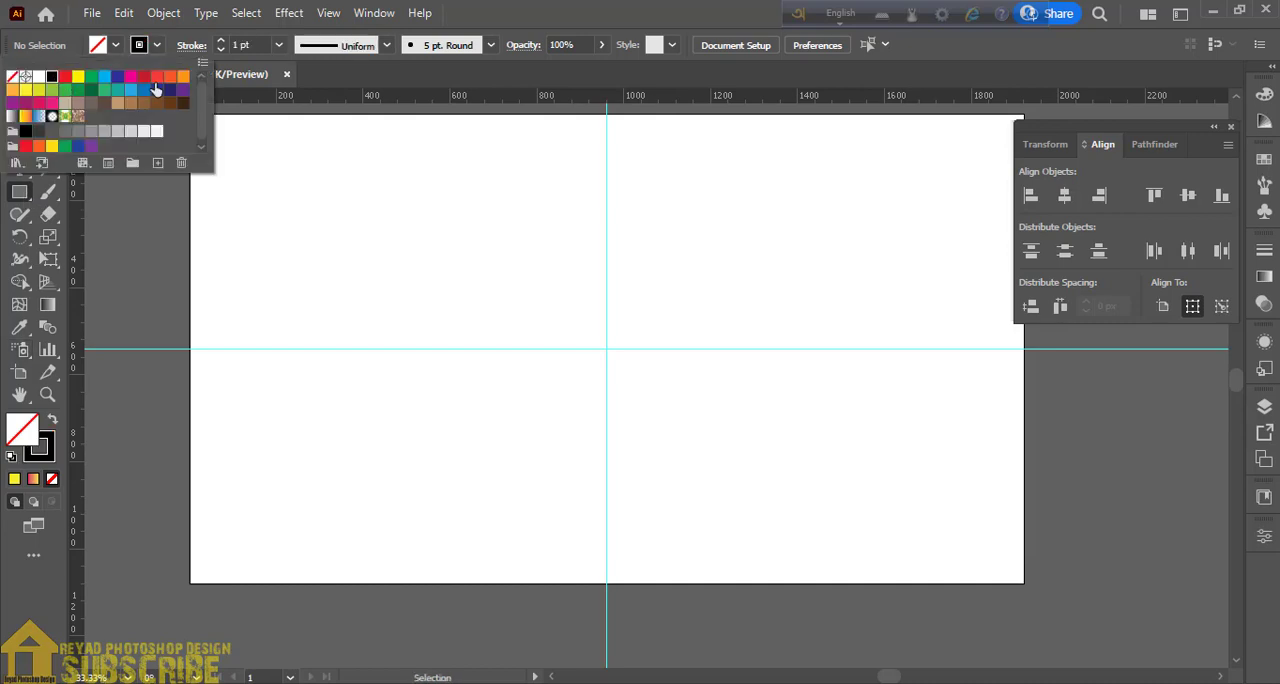
click(221, 41)
- Create a 500 × 500 px square and center it horizontally and vertically on the artboard
click(446, 246)
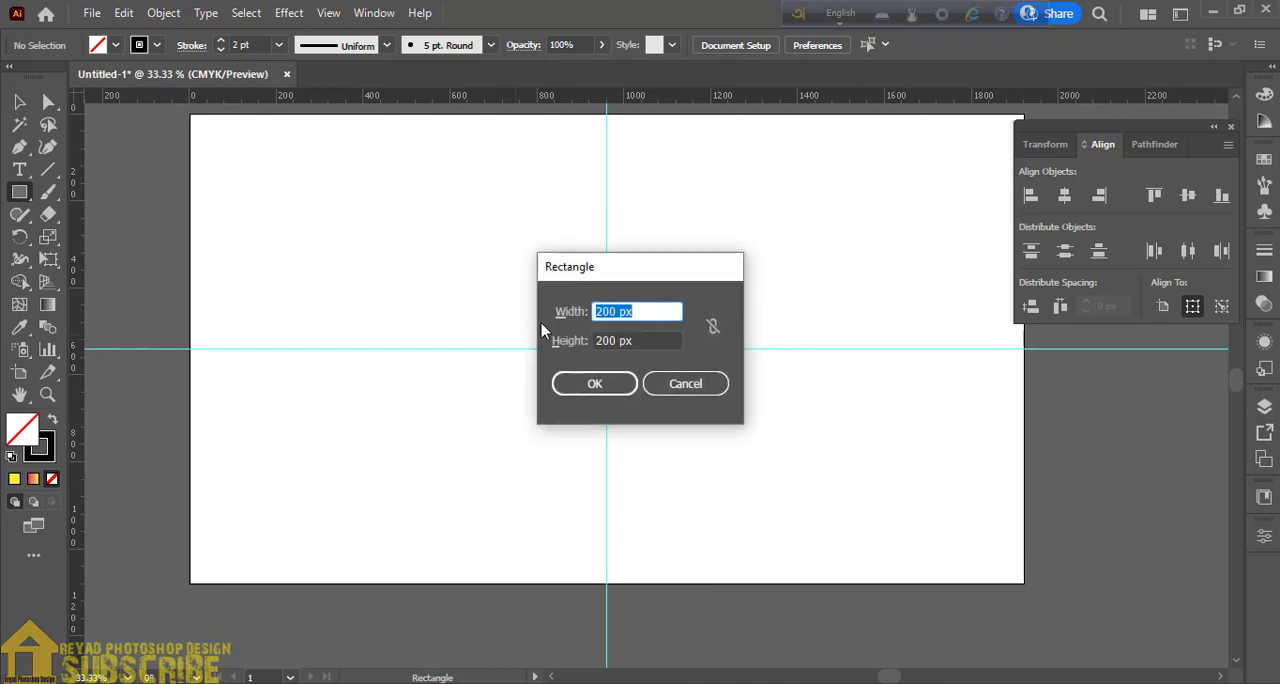
text(500)
click(620, 343)
text(50)
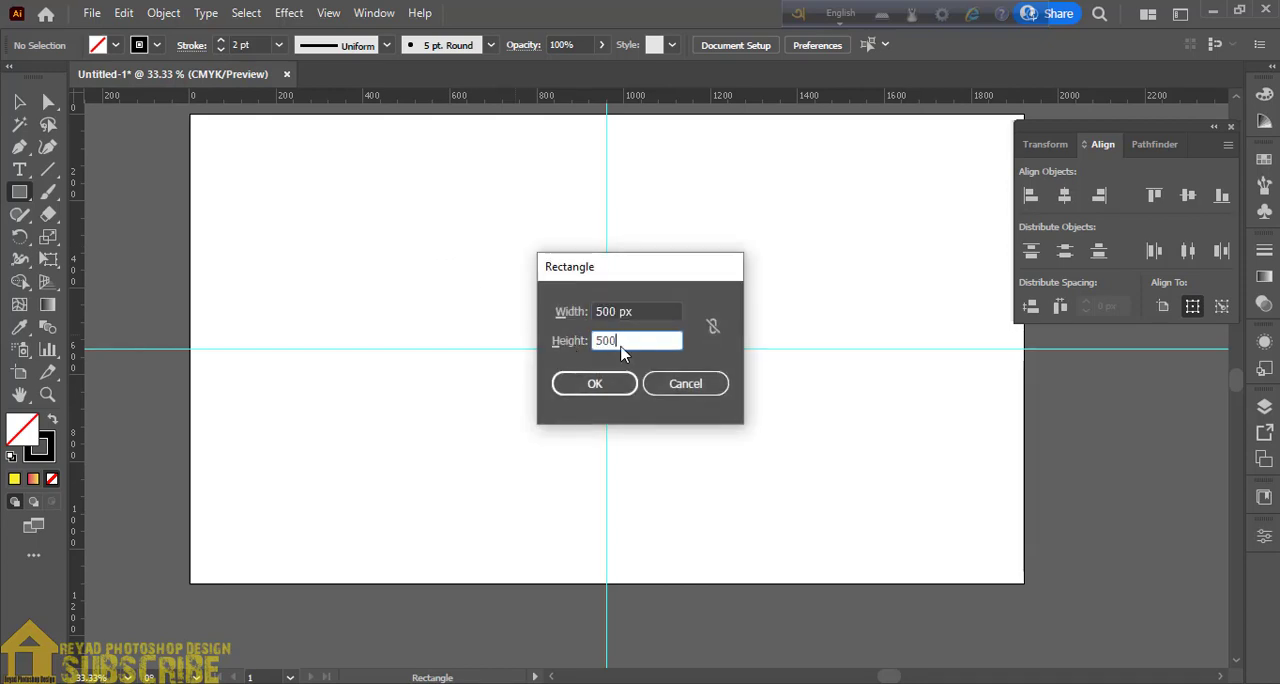
text(0)
key(Return)
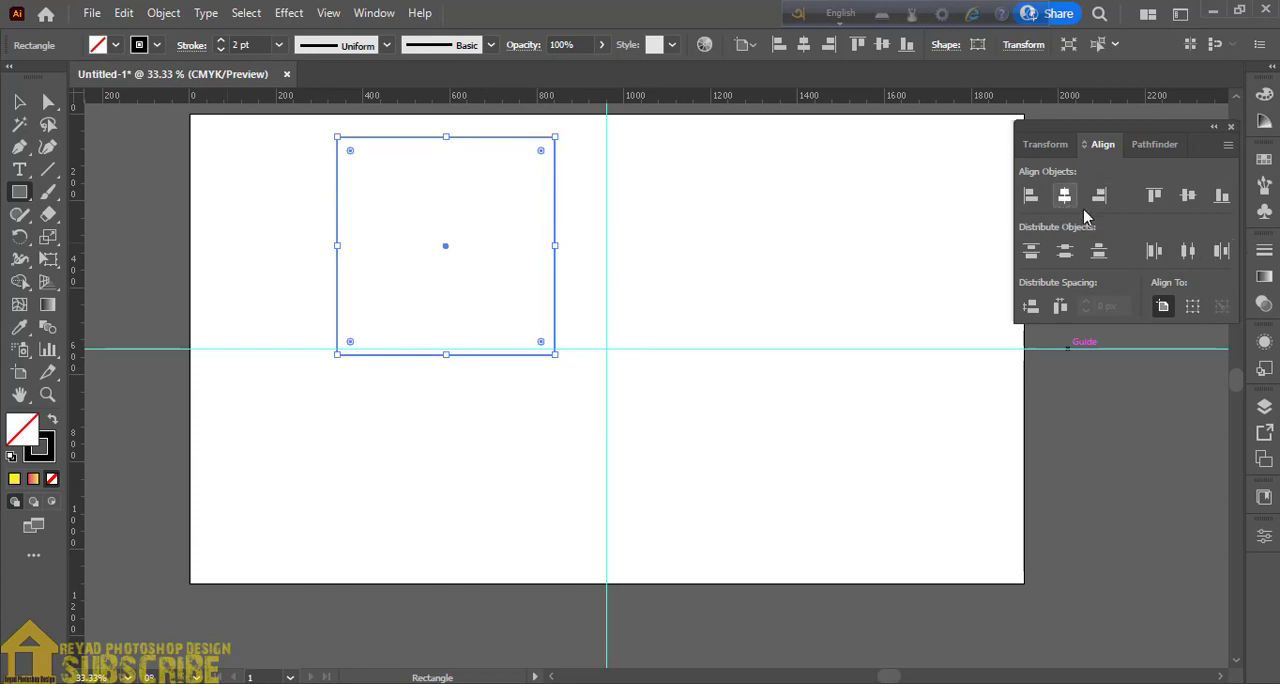
click(1188, 196)
key(v)
click(377, 274)
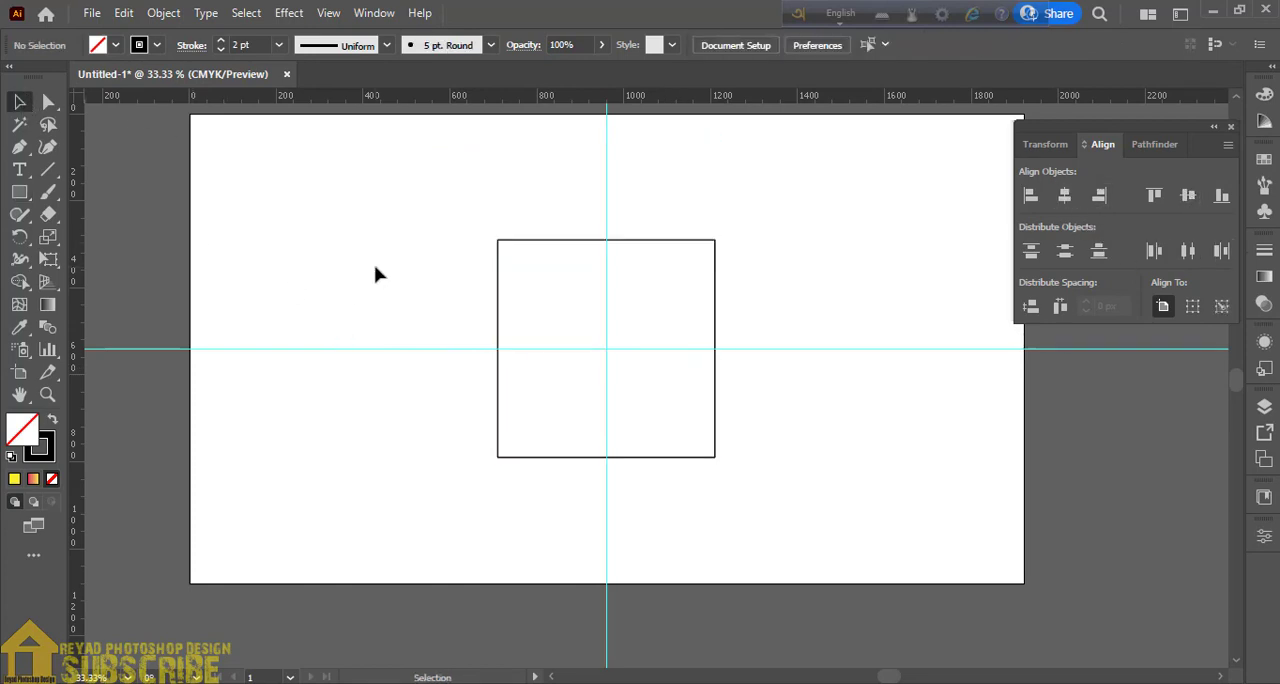
- Create a 200 × 200 px square and center it on the artboard inside the large square
click(650, 241)
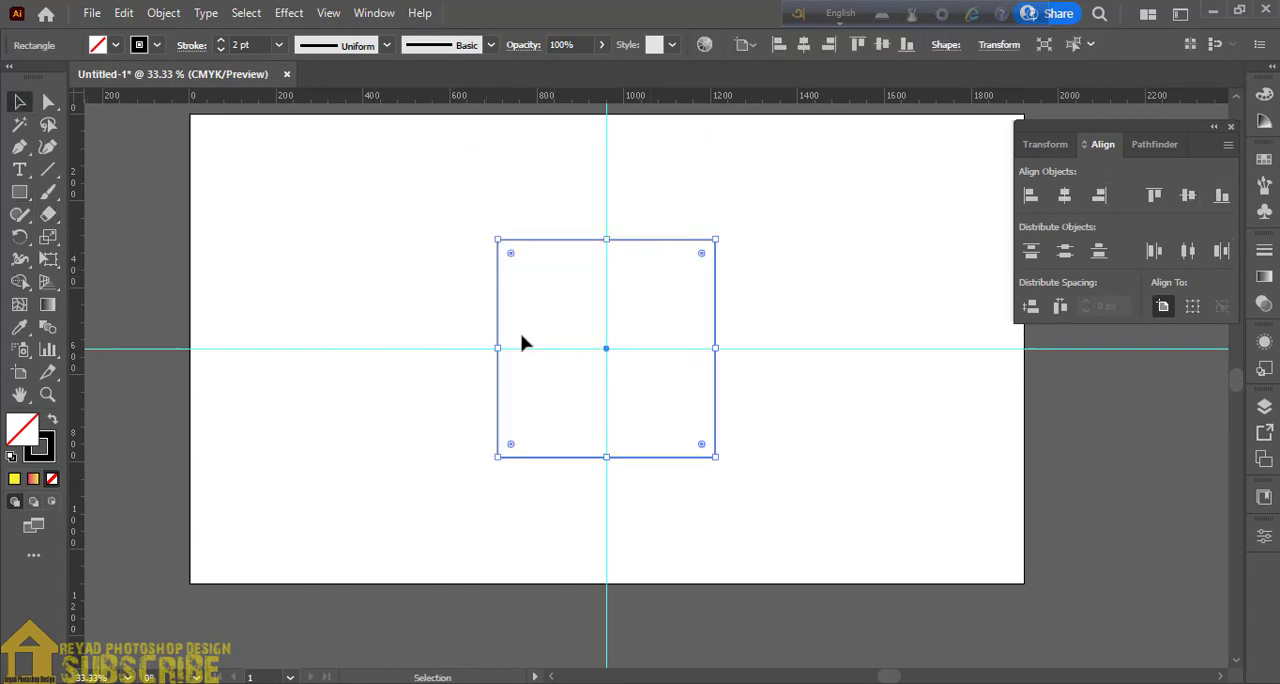
key(m)
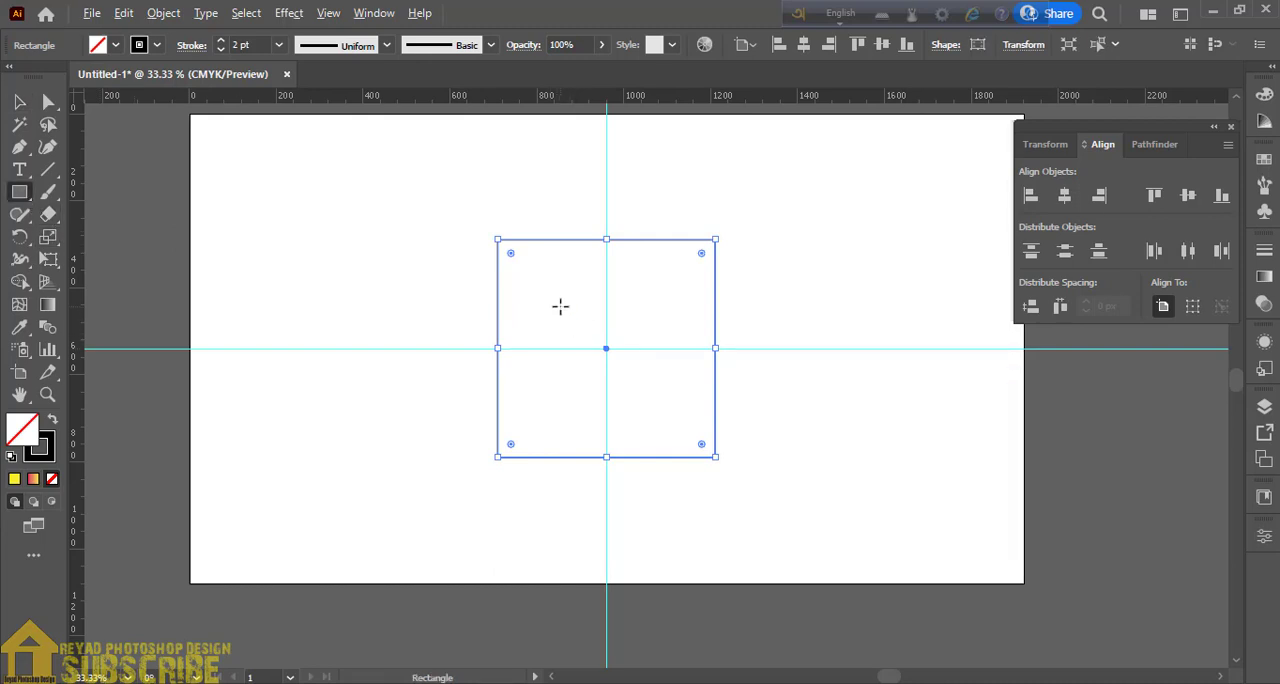
click(569, 312)
text(200)
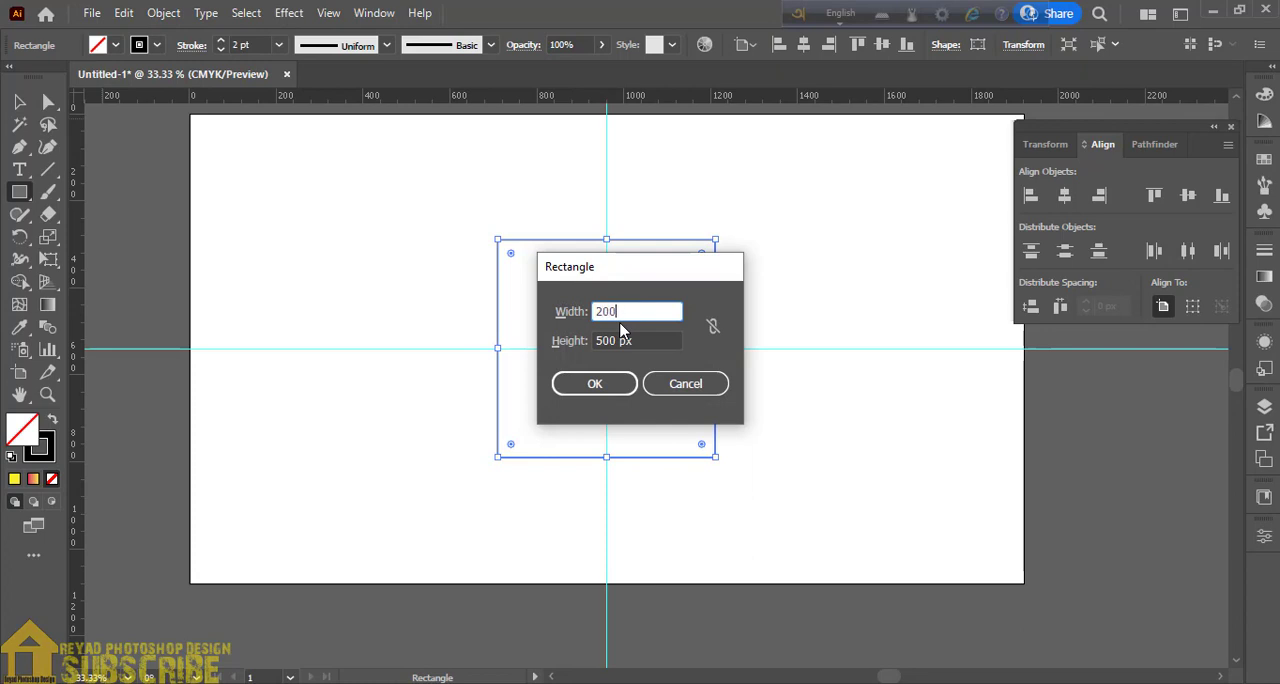
key(Tab)
text(2)
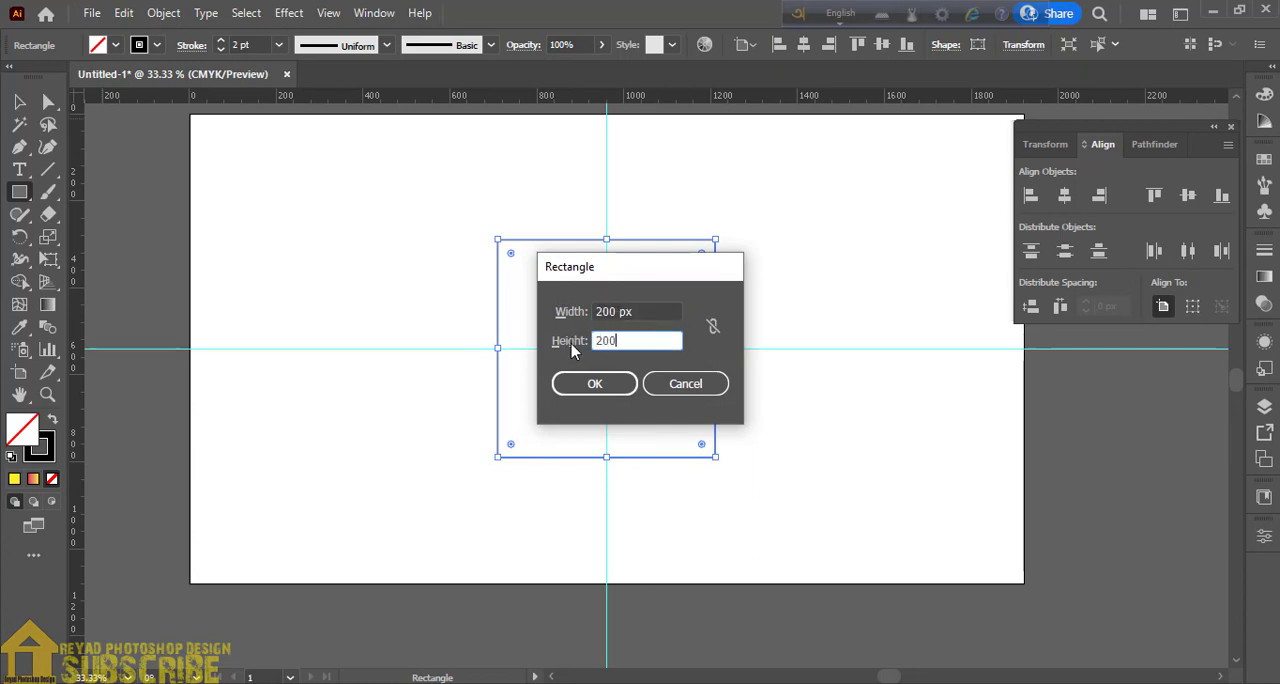
text(00)
click(596, 383)
click(1064, 195)
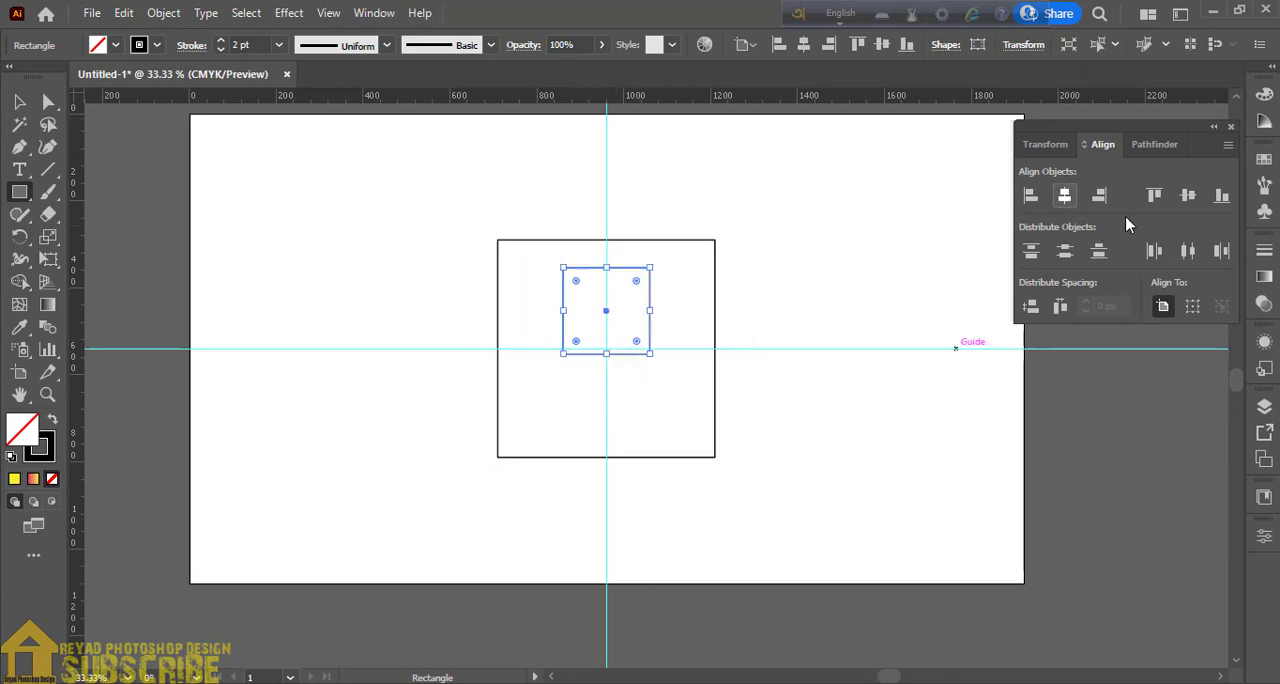
click(1188, 195)
click(19, 102)
click(515, 300)
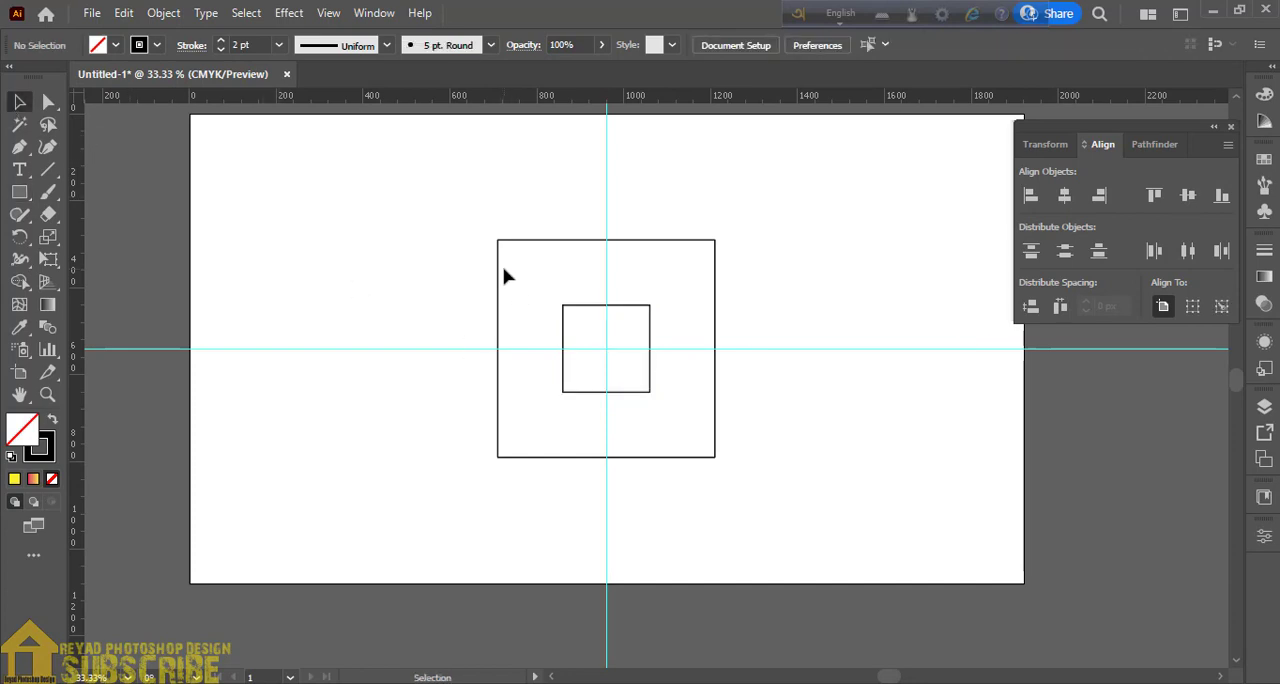
- Make a blend between the large outer square and the small inner square
click(499, 266)
shift+click(563, 313)
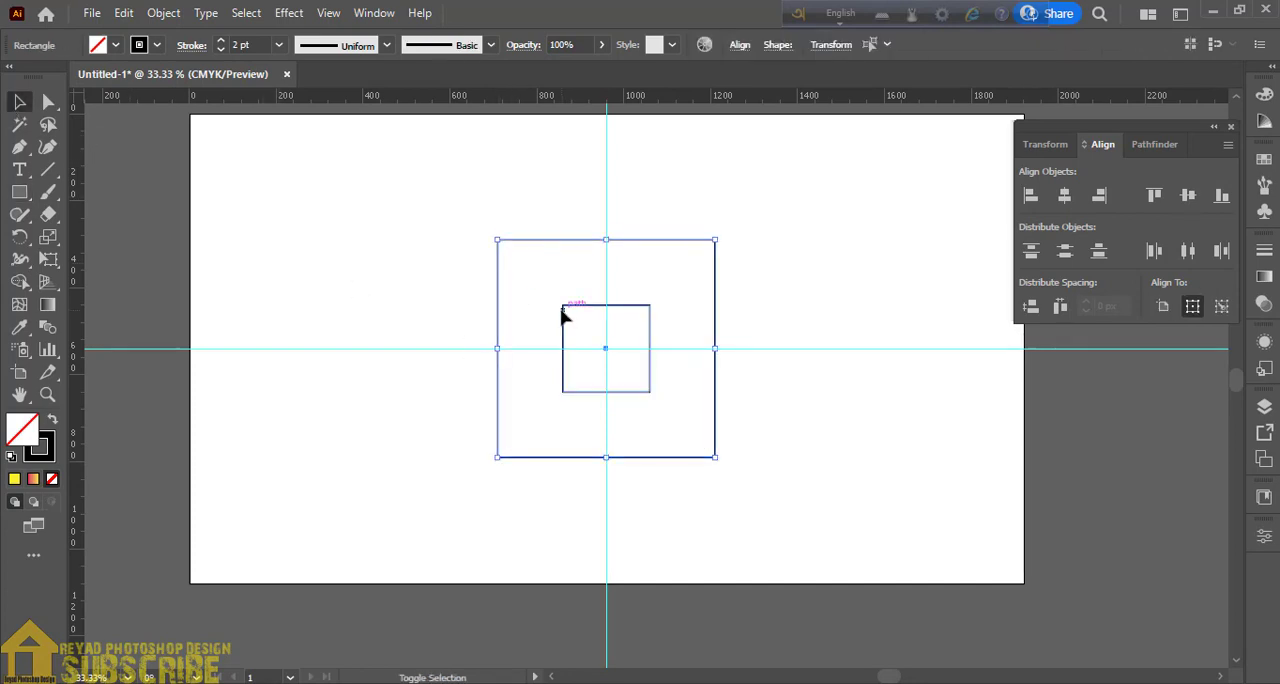
click(164, 14)
mouse_move(351, 541)
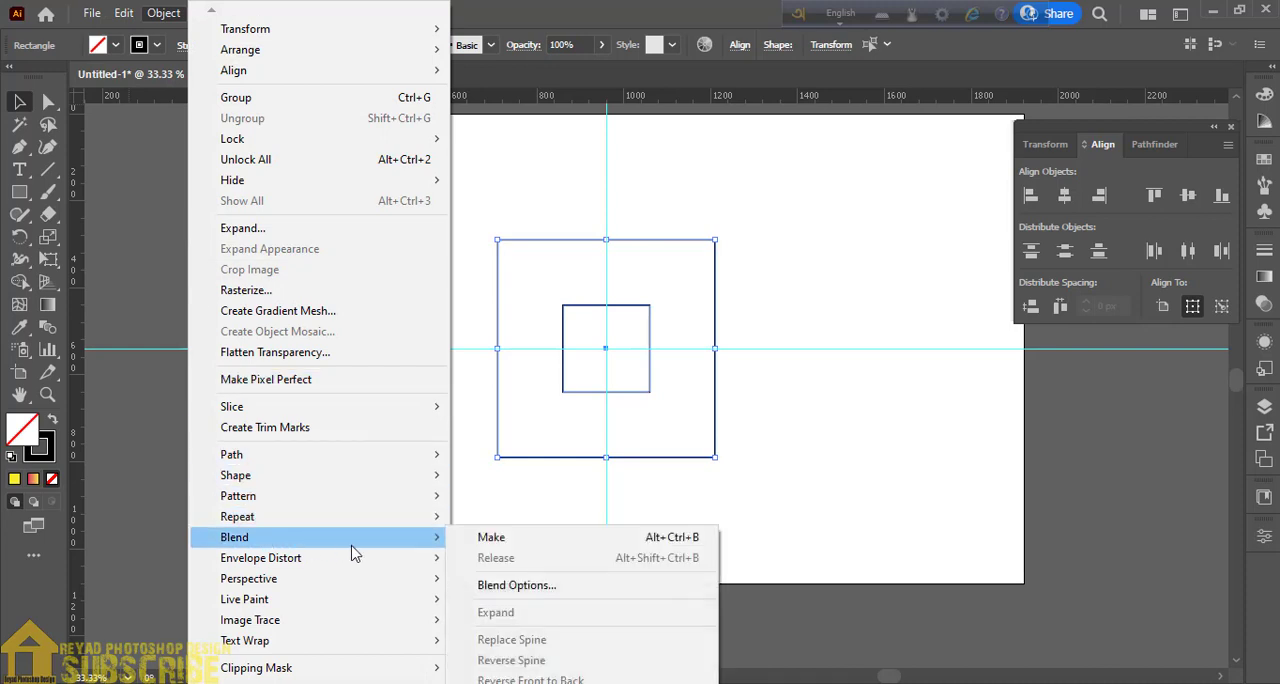
click(481, 542)
- Set the blend's spacing to Specified Steps with 4 steps
click(164, 13)
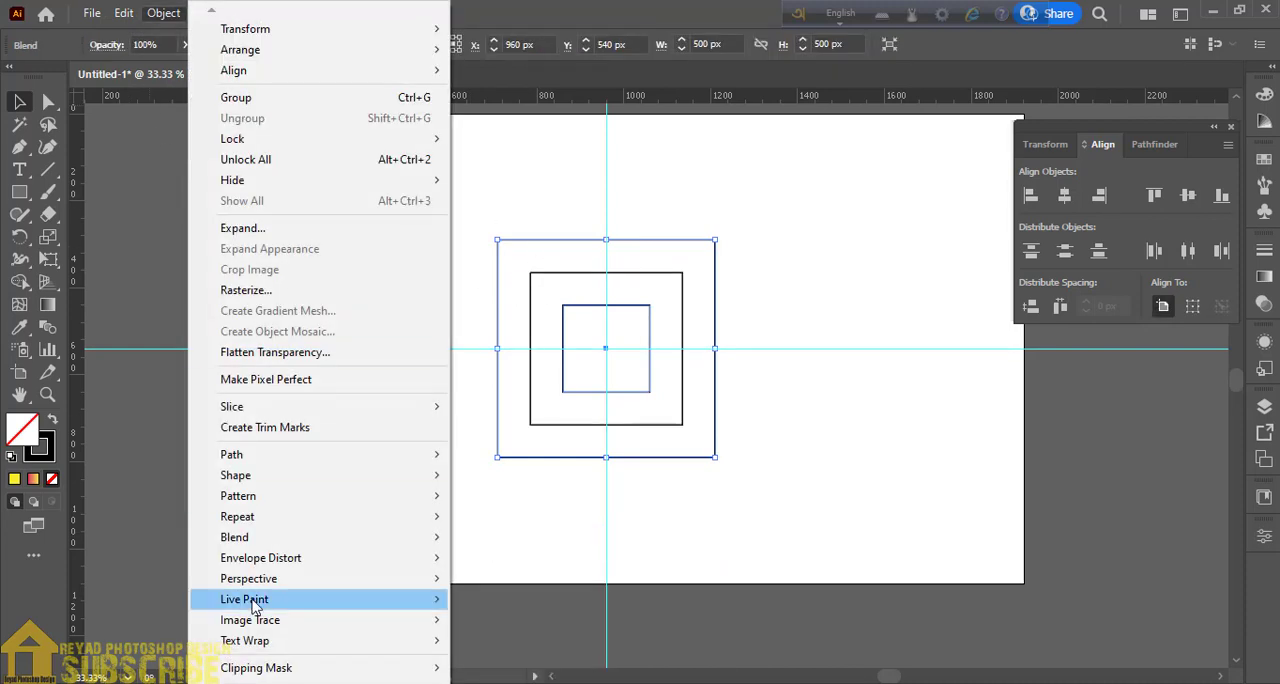
mouse_move(257, 537)
click(510, 585)
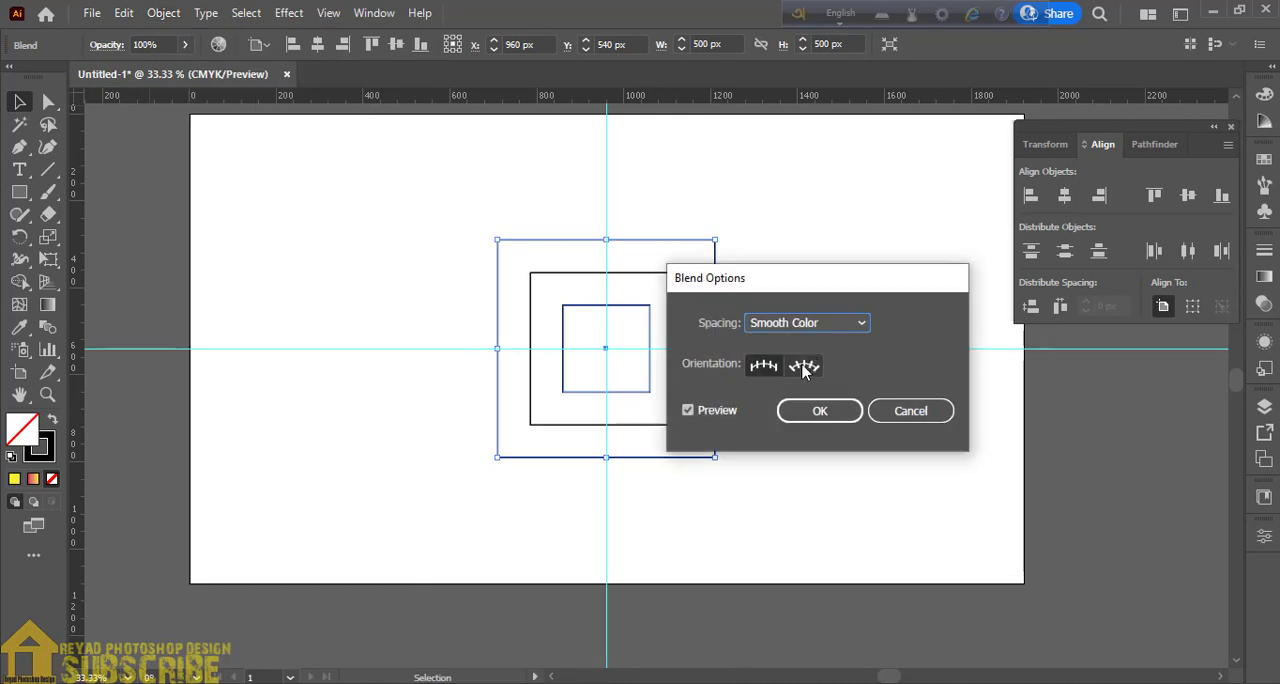
click(809, 323)
click(780, 366)
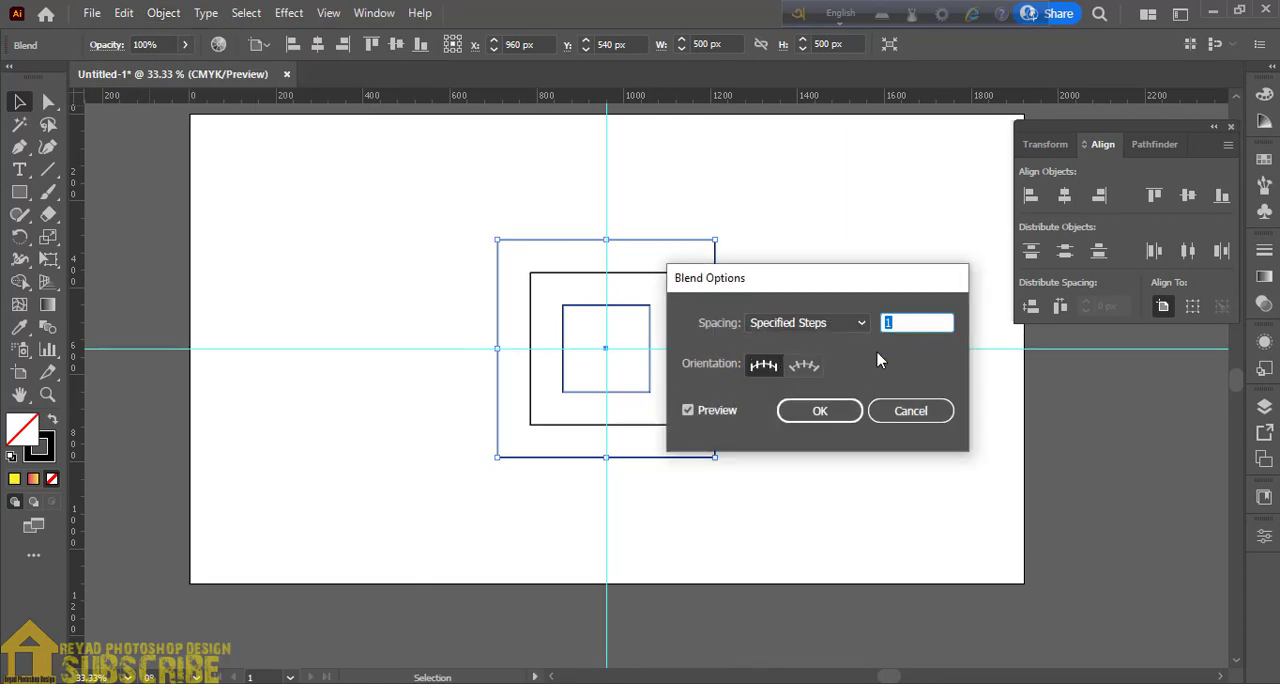
key(Up)
key(Up)
key(Up)
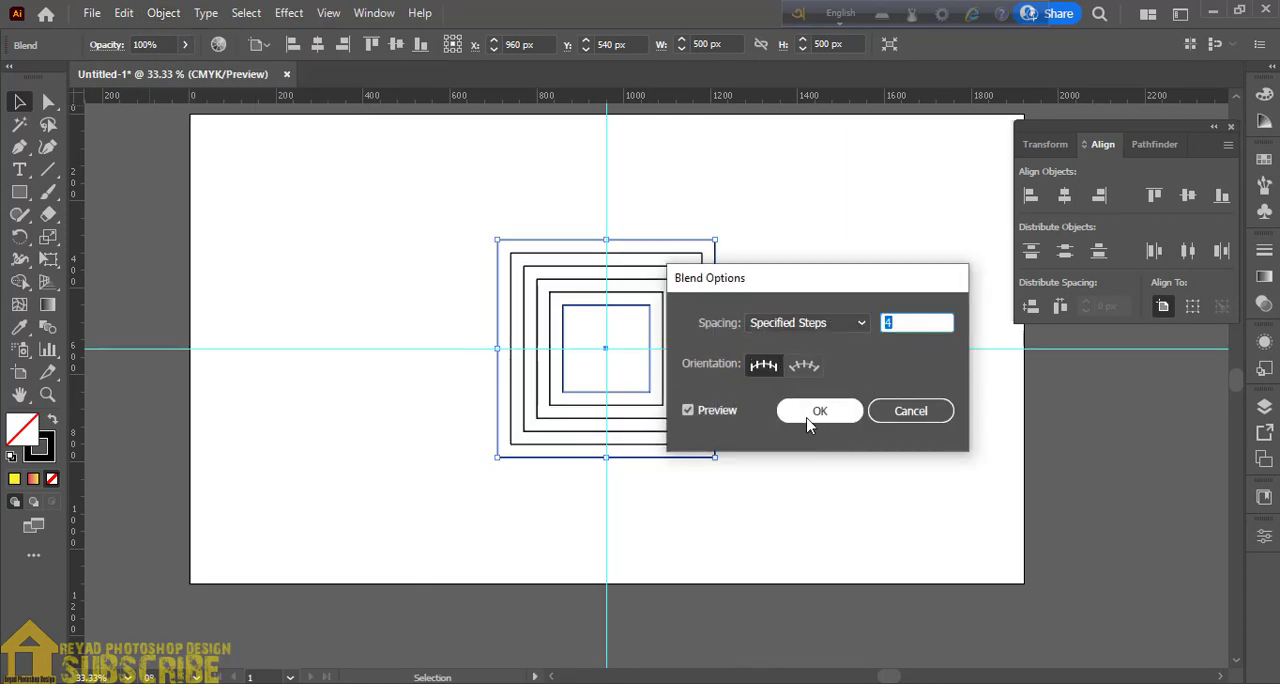
click(818, 412)
- Expand the blend and ungroup it into separate square paths
click(163, 14)
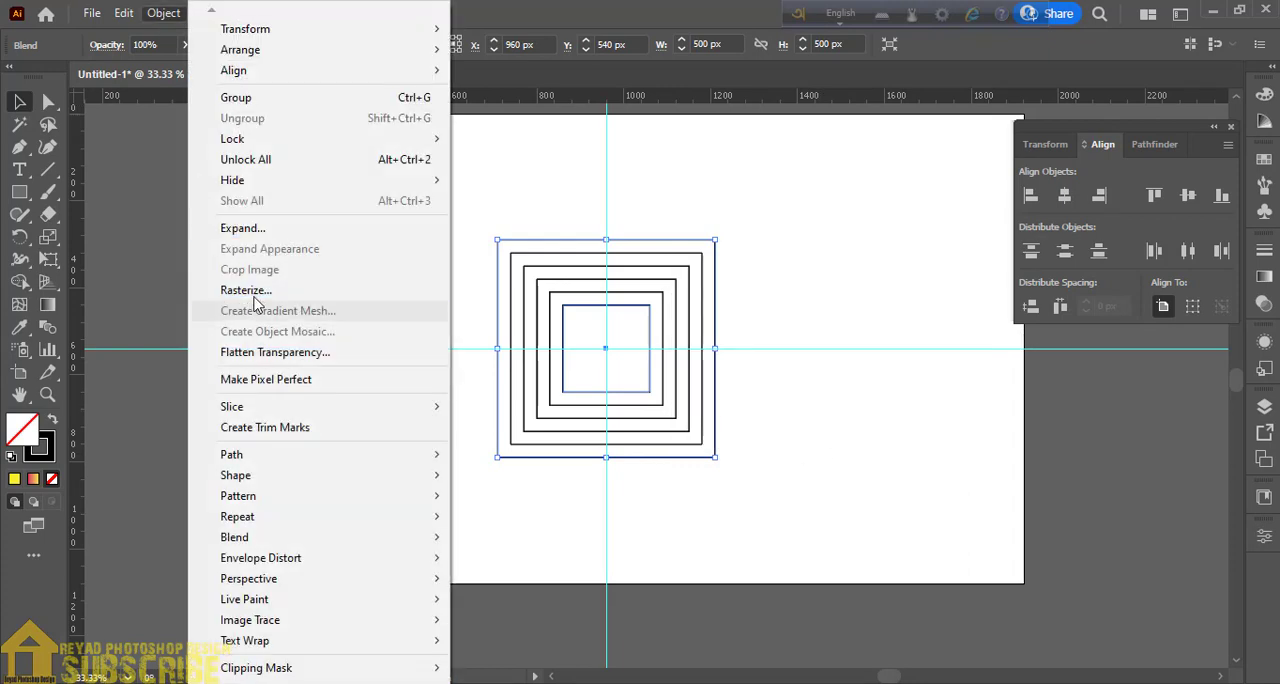
click(258, 231)
click(592, 458)
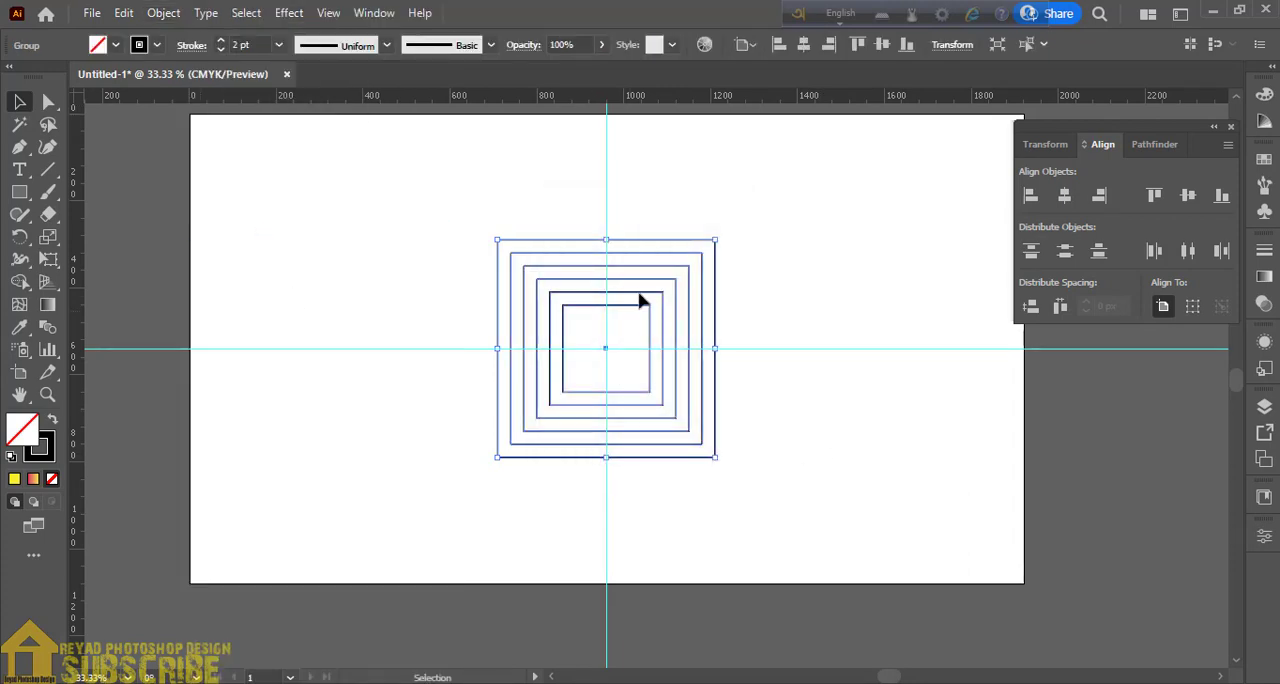
right_click(640, 295)
click(715, 457)
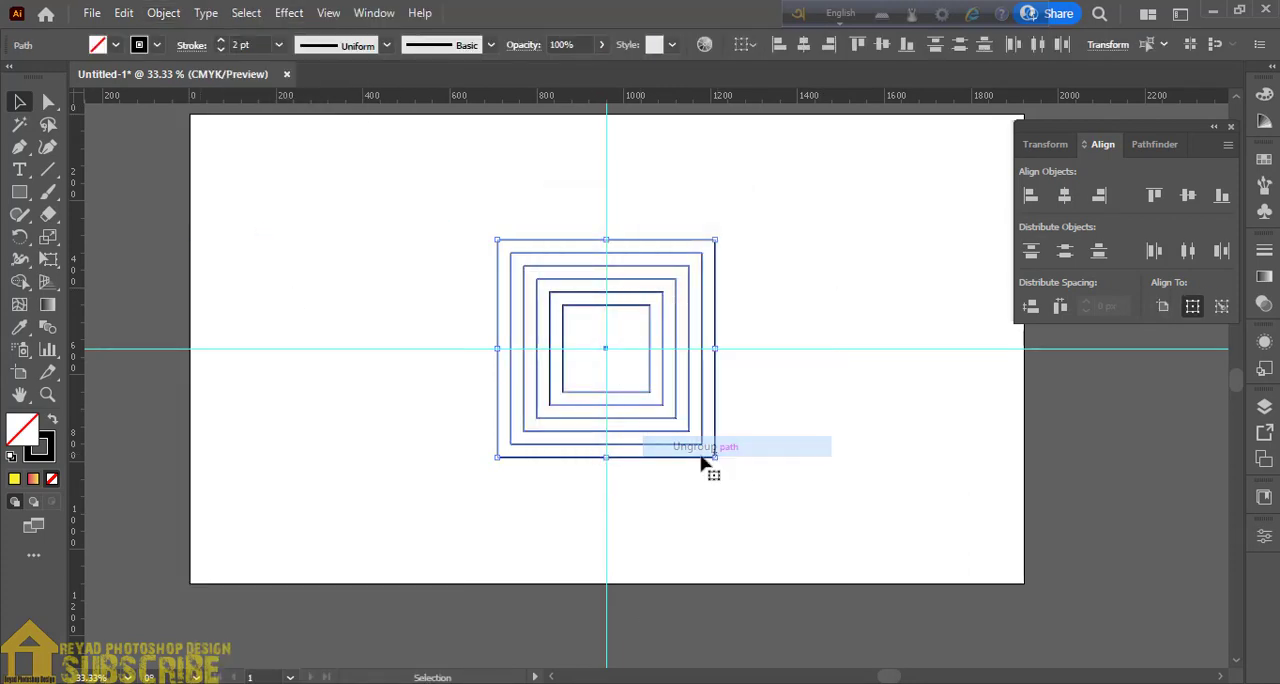
click(374, 249)
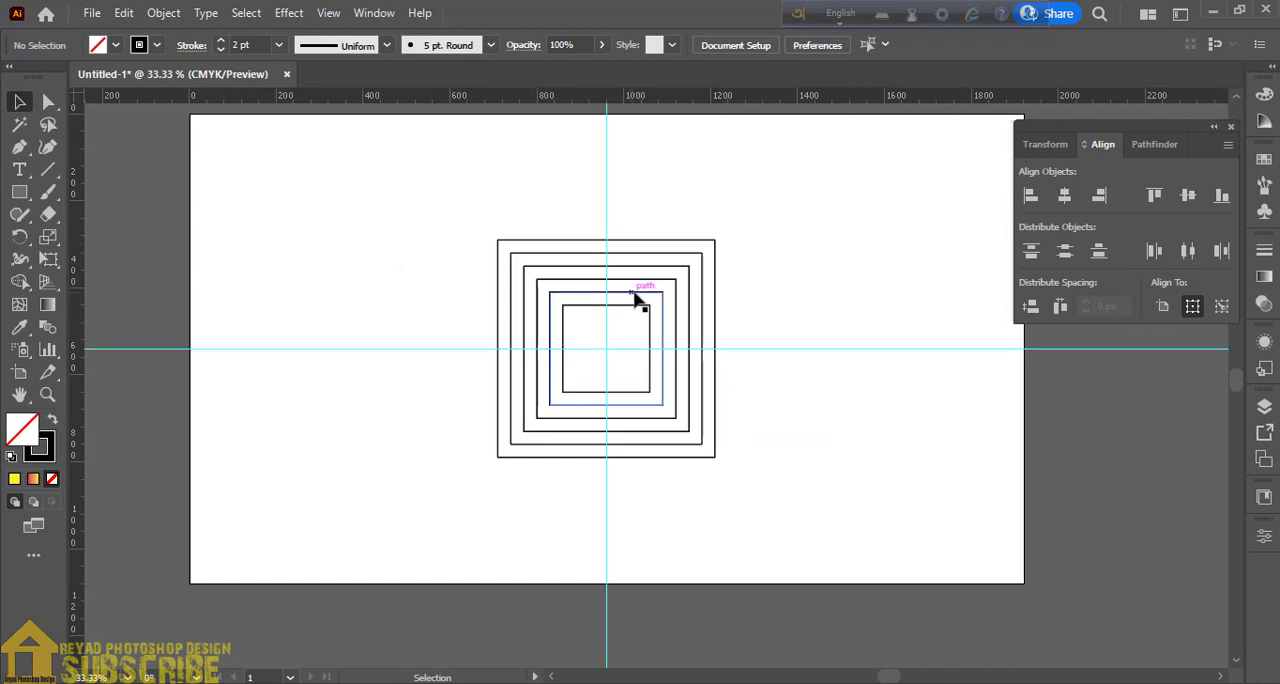
- Duplicate the second-smallest square in front and stretch the copy's top edge up to the outermost square's top edge
key(ctrl+plus)
key(ctrl+plus)
drag(611, 341, 649, 423)
click(629, 305)
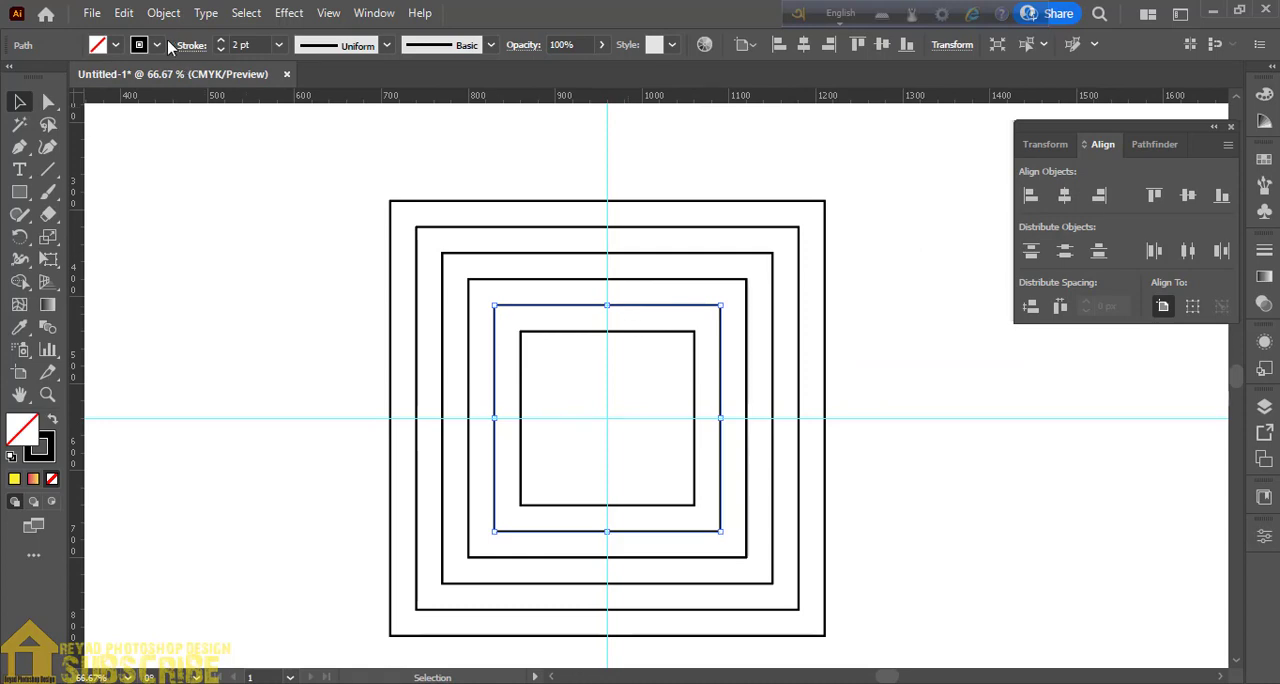
click(128, 13)
click(146, 104)
click(126, 14)
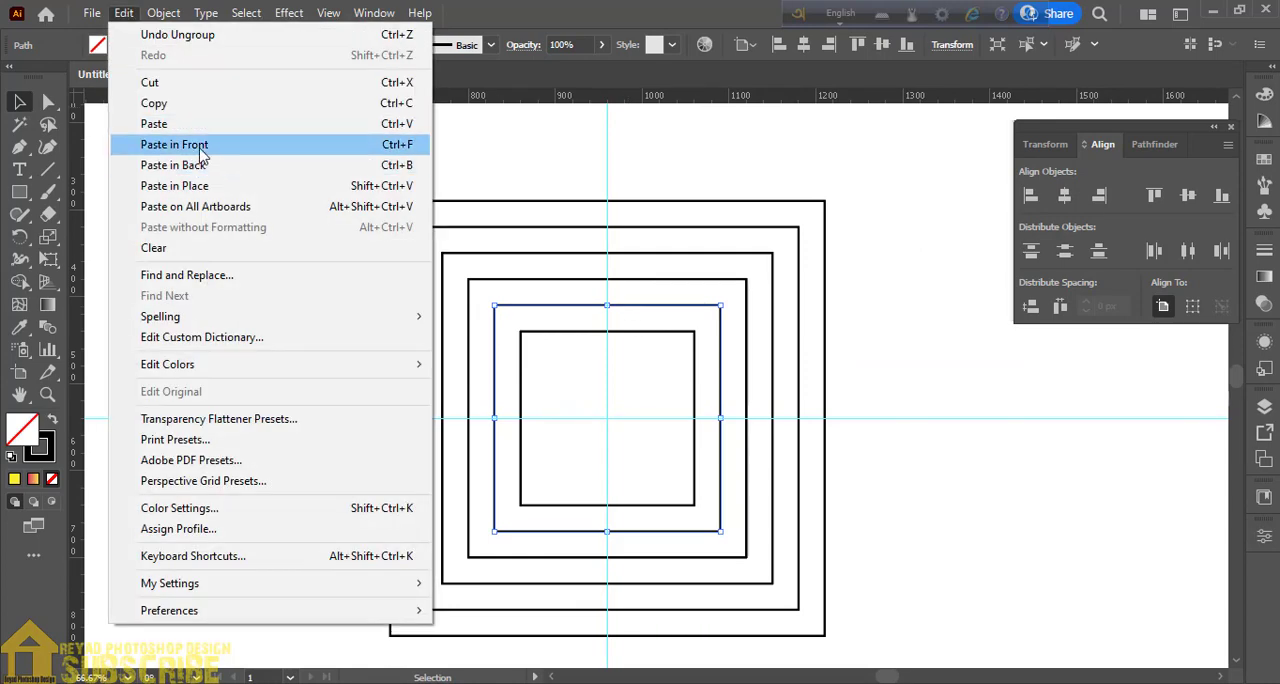
click(200, 150)
drag(607, 304, 610, 201)
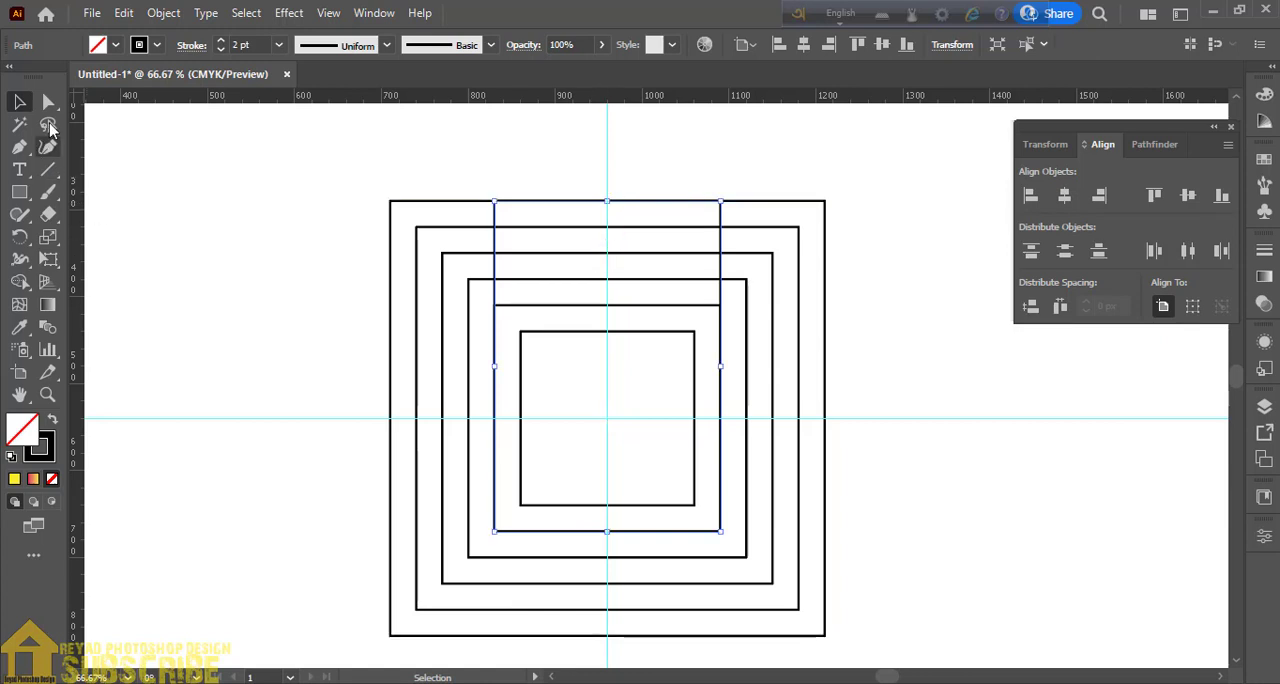
- Round both top corners of the stretched rectangle with the live corner handles
click(48, 101)
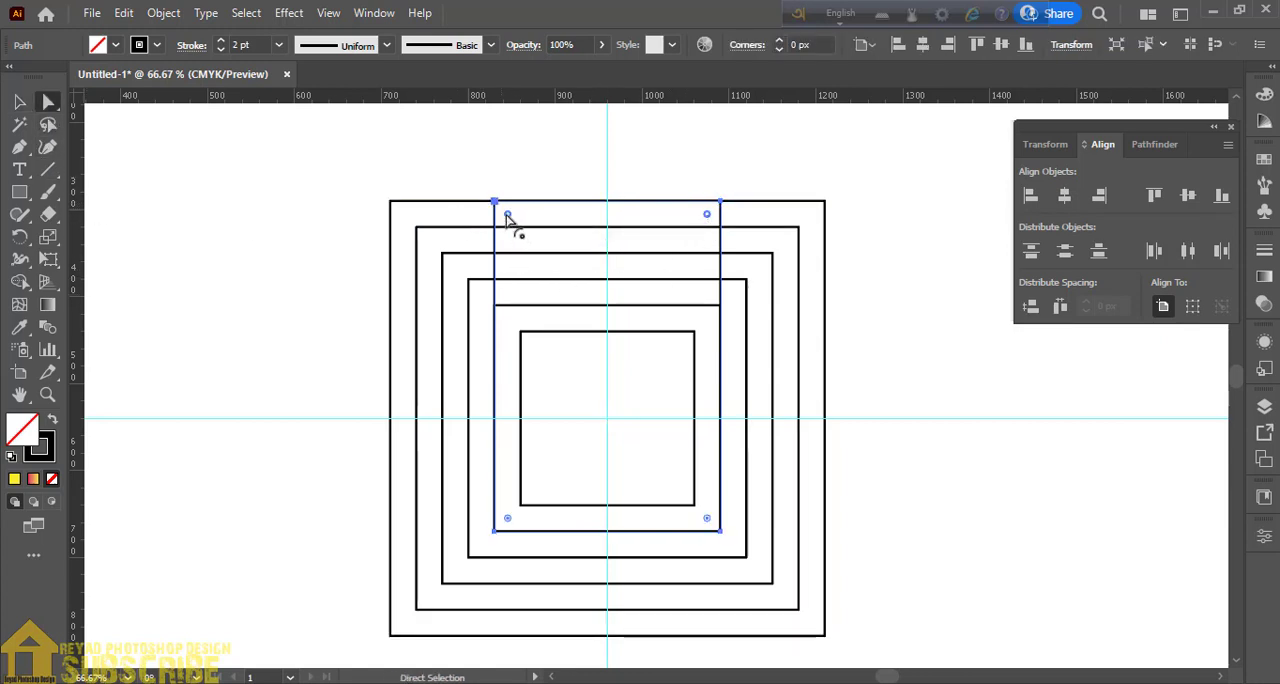
drag(507, 214, 536, 266)
key(v)
click(209, 229)
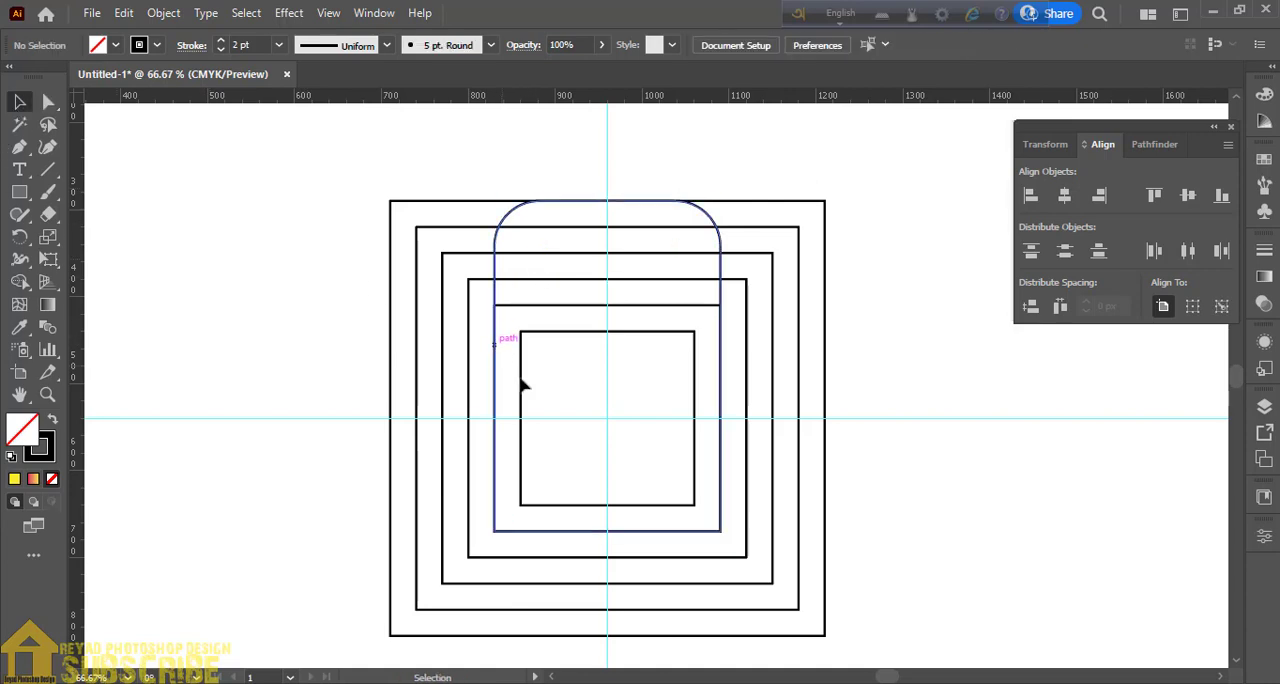
- Duplicate the second-smallest square in front again and stretch the copy up to the second-largest square's top edge
click(582, 305)
click(123, 13)
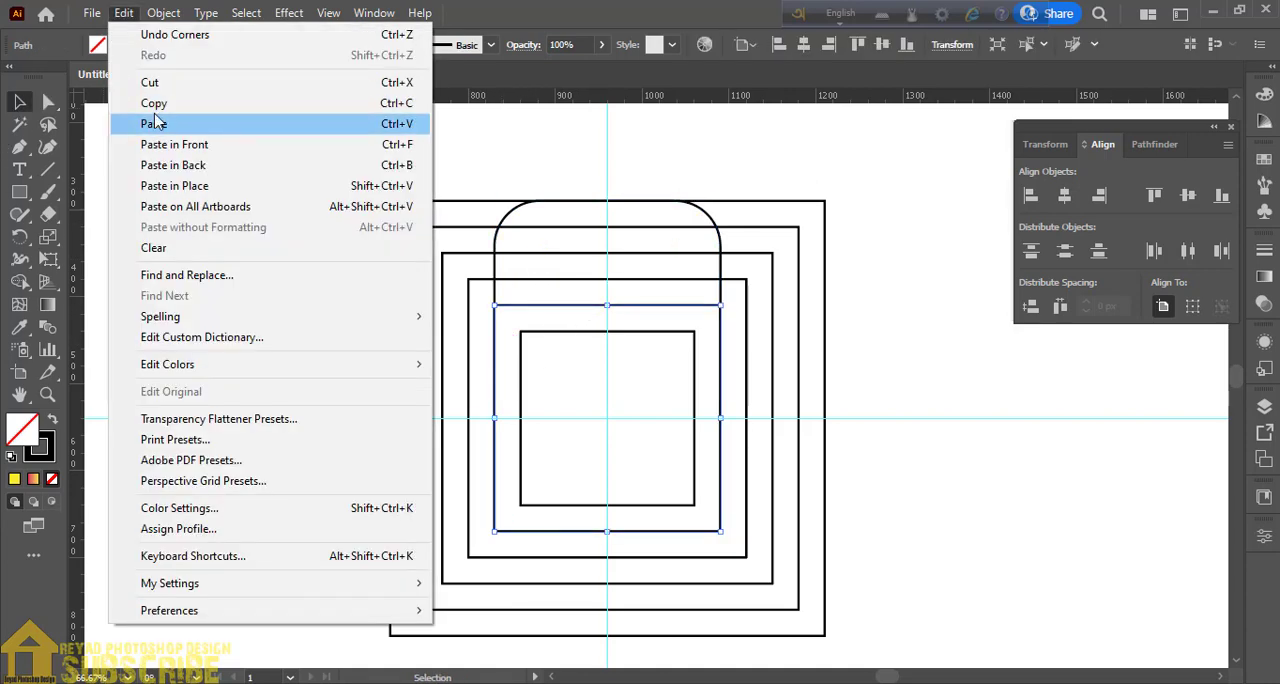
click(117, 14)
click(123, 13)
click(165, 145)
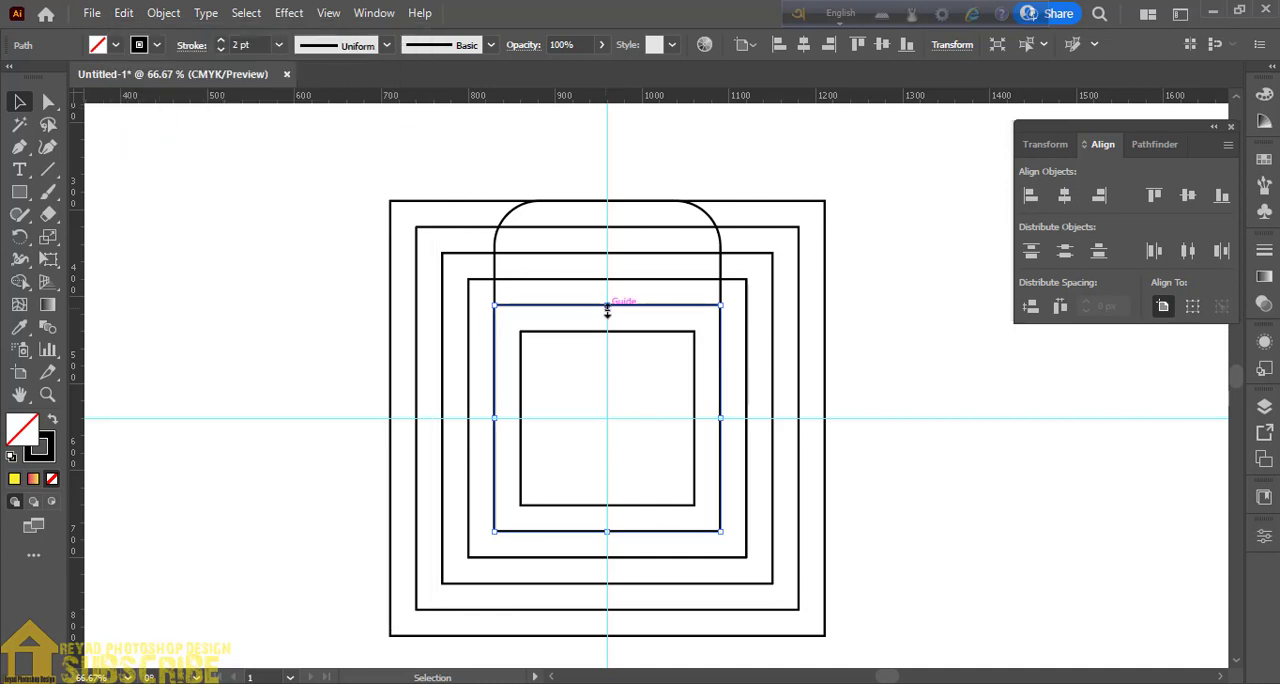
drag(607, 306, 607, 228)
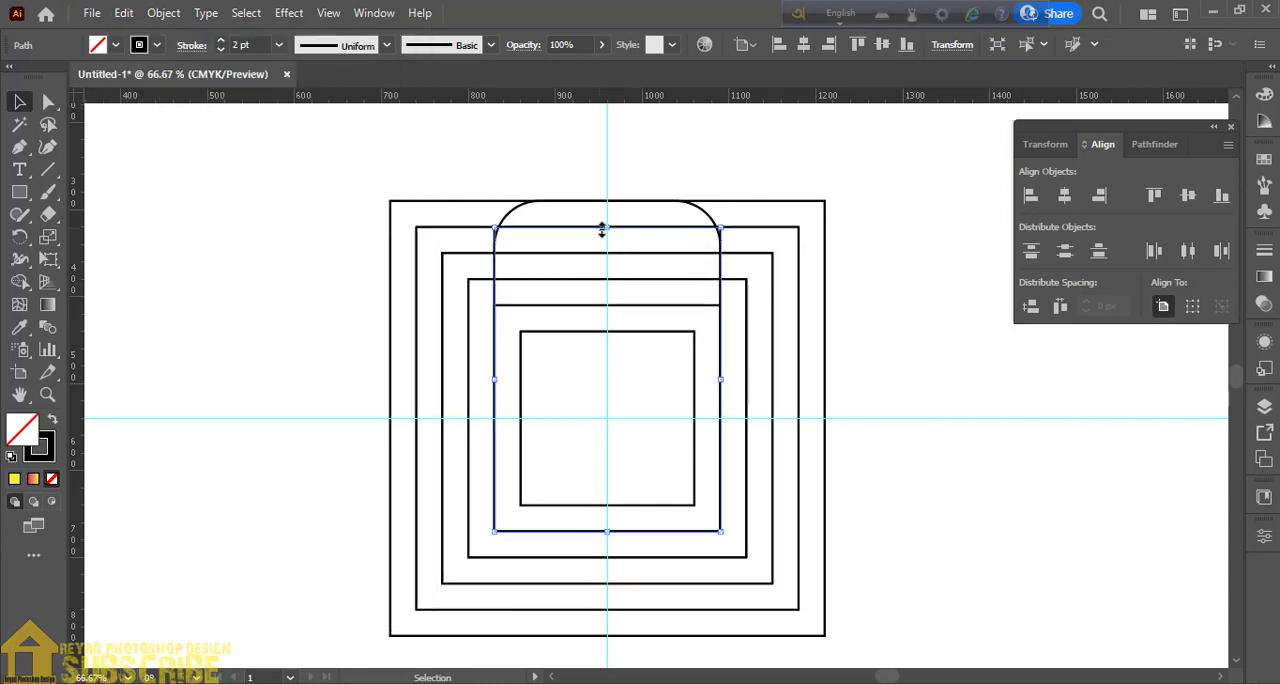
- Round the new rectangle's top-left corner to a radius of about 32 px
key(a)
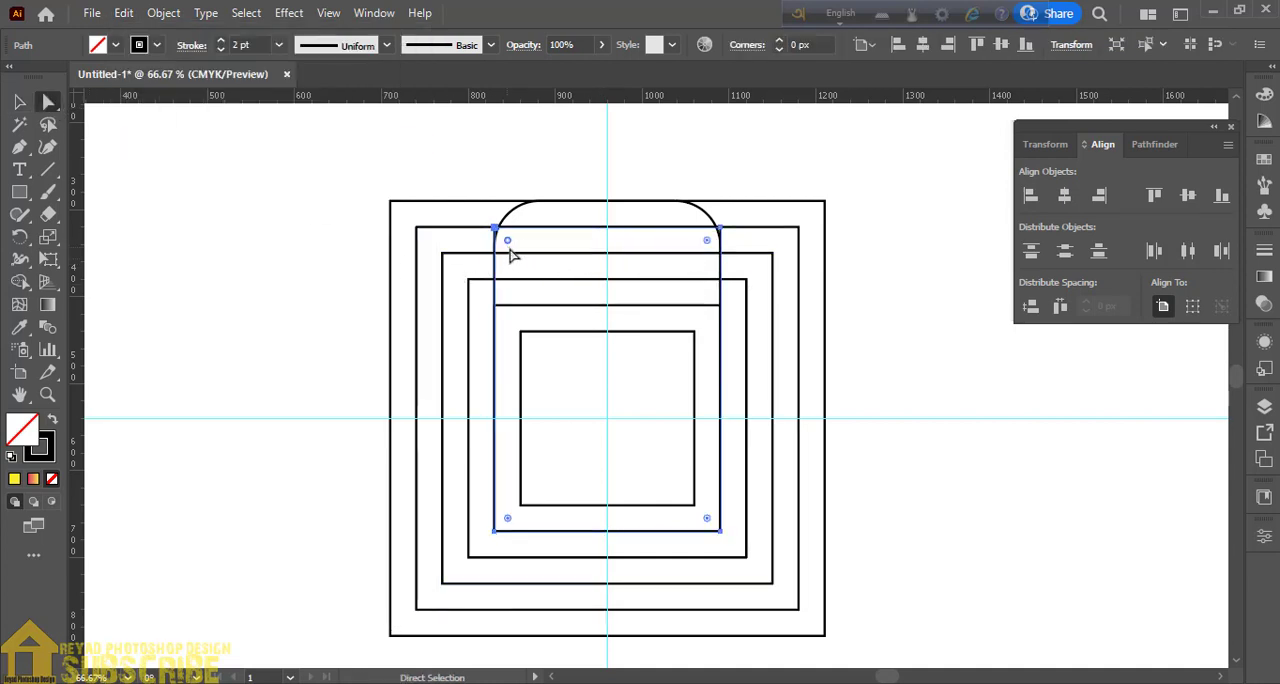
drag(508, 241, 531, 258)
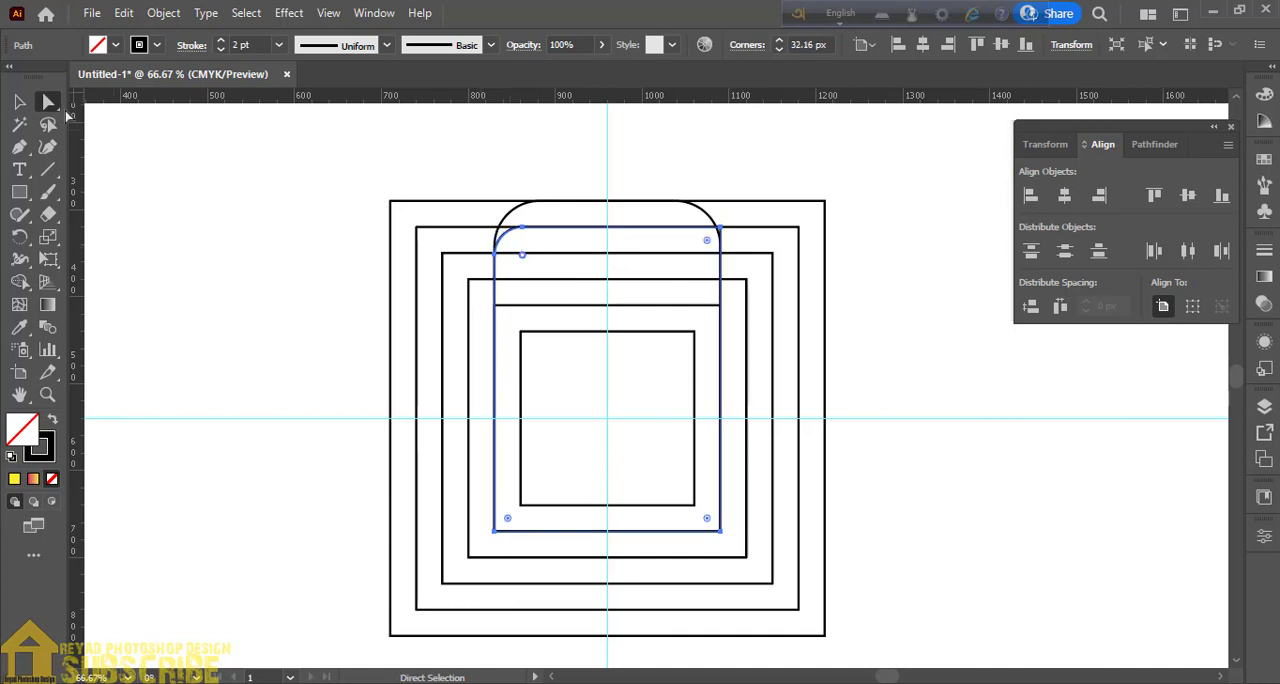
key(v)
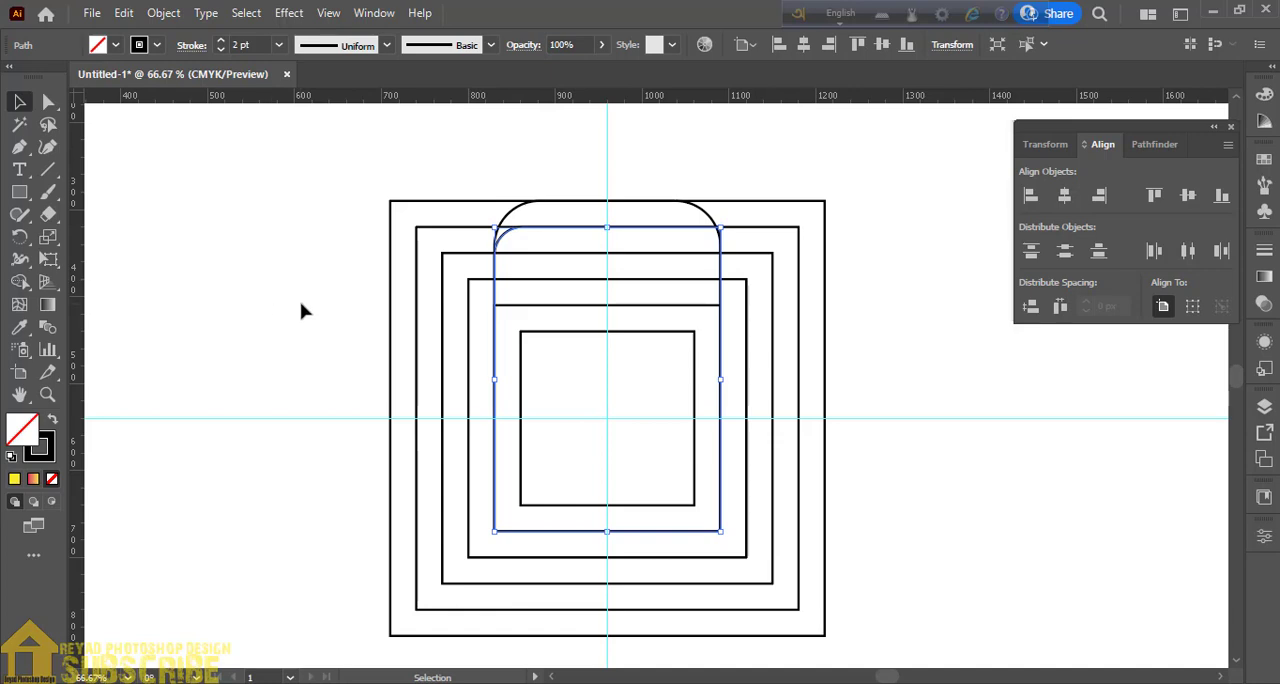
- Duplicate the third-largest square in front and round the copy's top-left corner to a radius of about 44 px
click(305, 311)
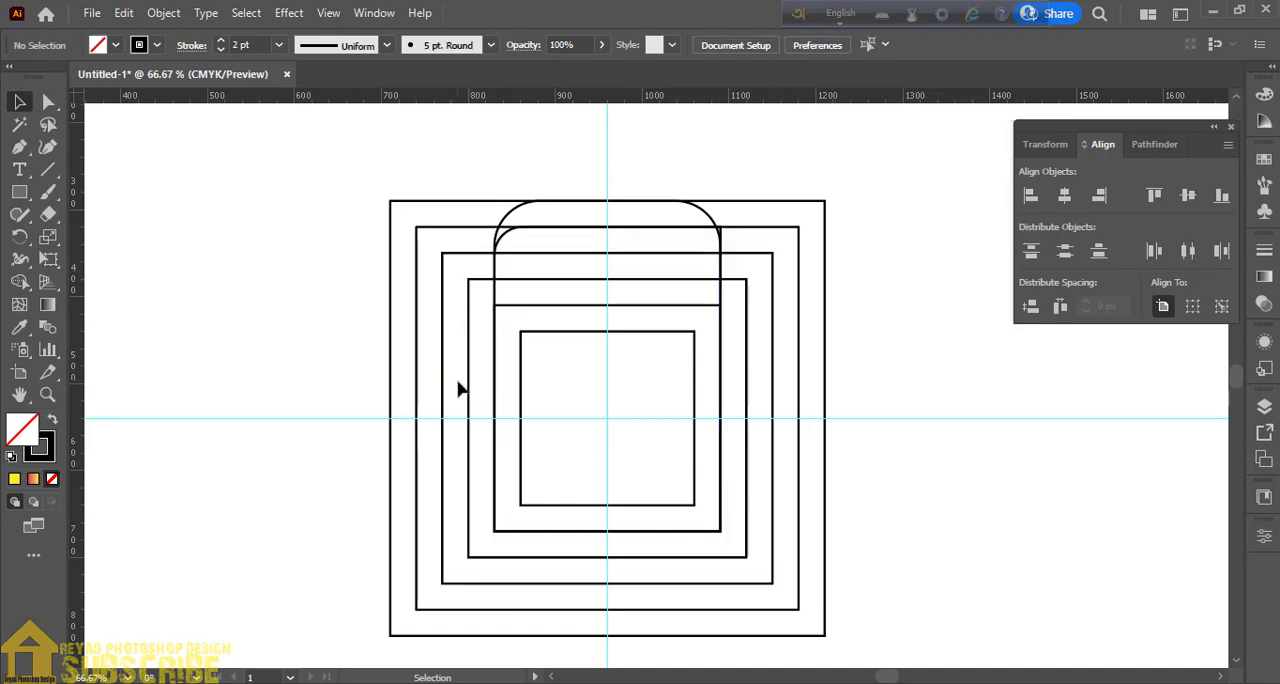
click(441, 256)
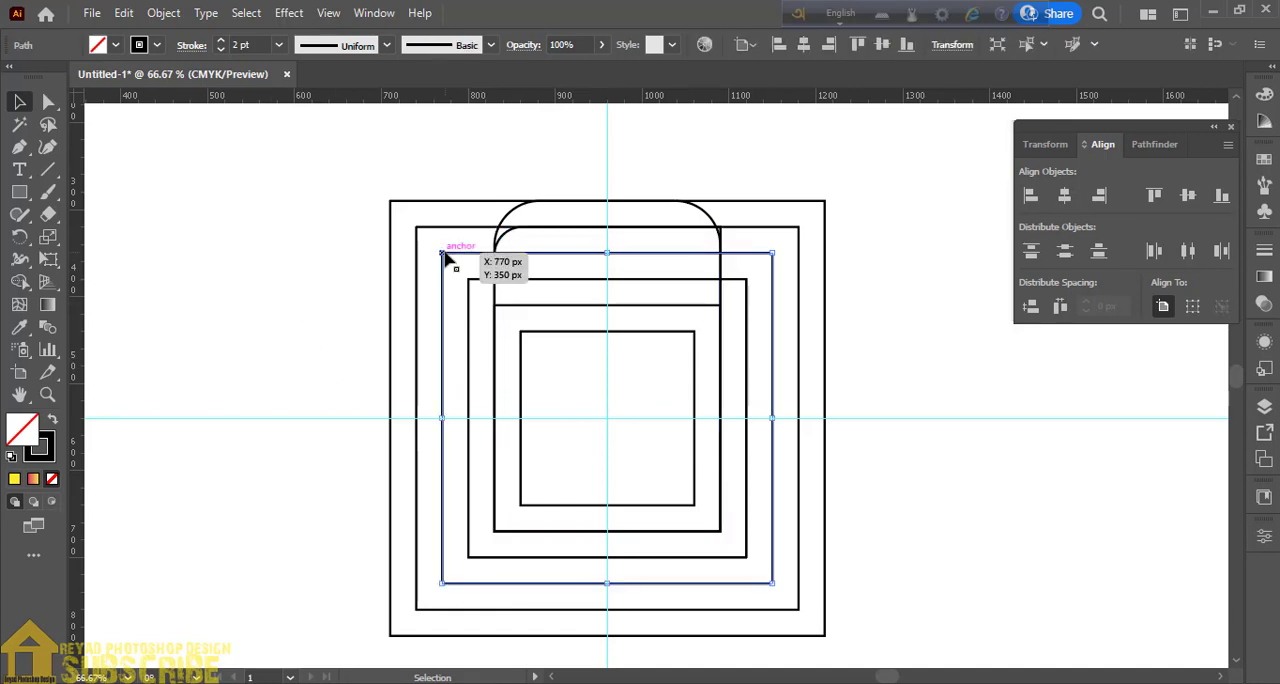
click(124, 14)
click(186, 106)
click(125, 15)
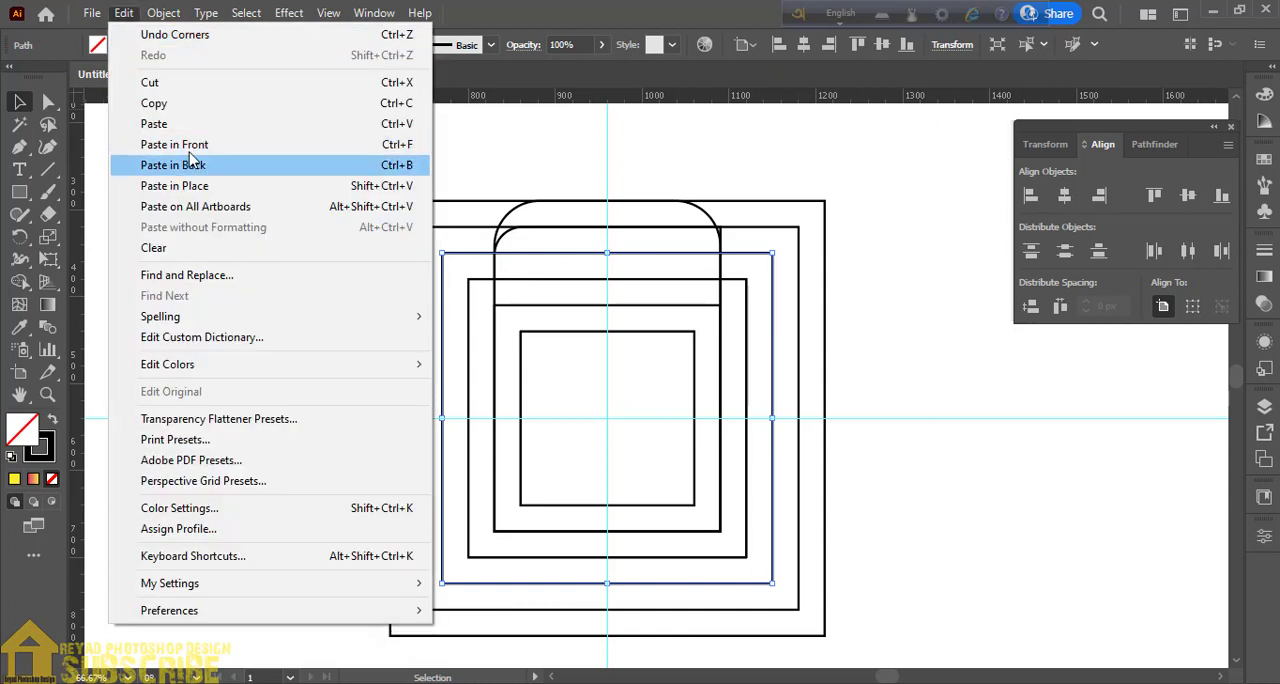
click(175, 144)
key(a)
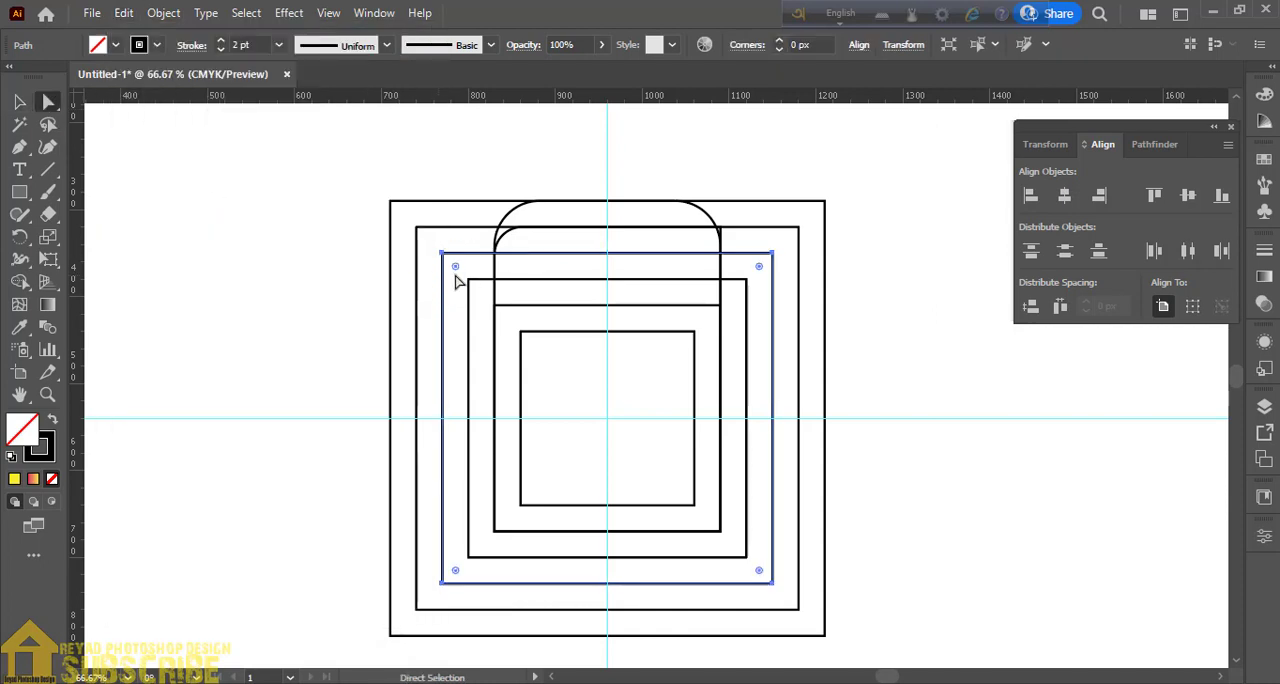
drag(455, 270, 475, 288)
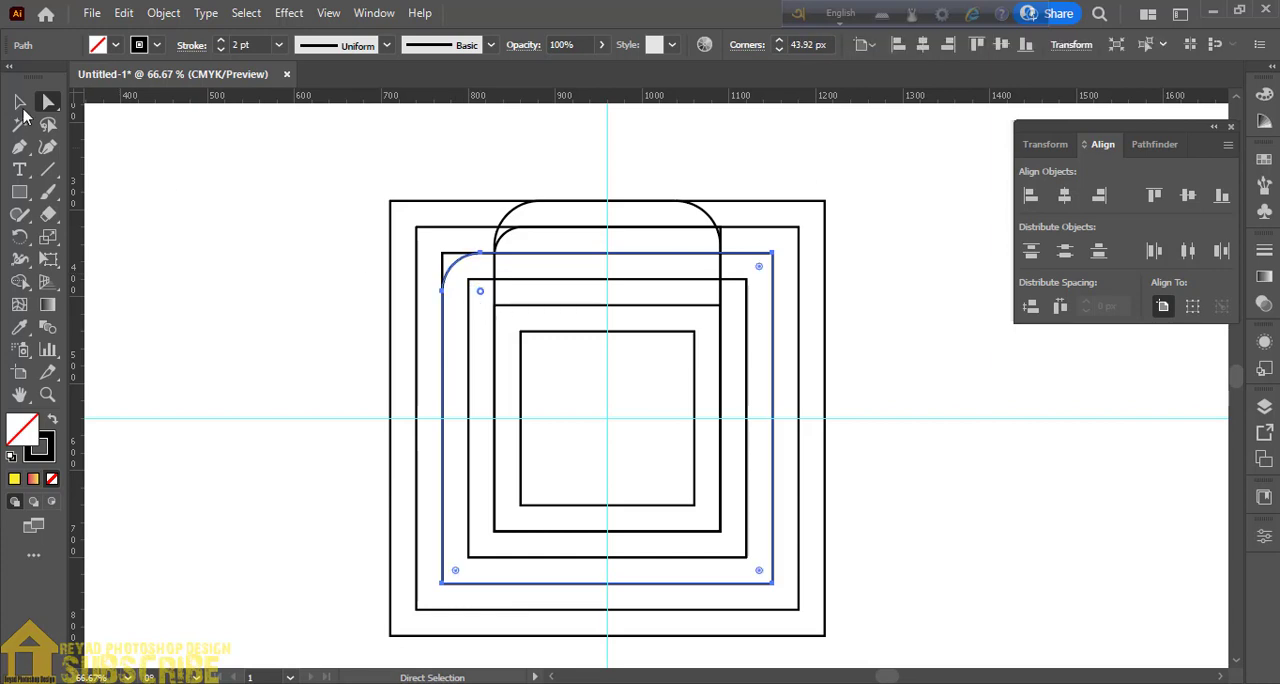
key(v)
click(215, 310)
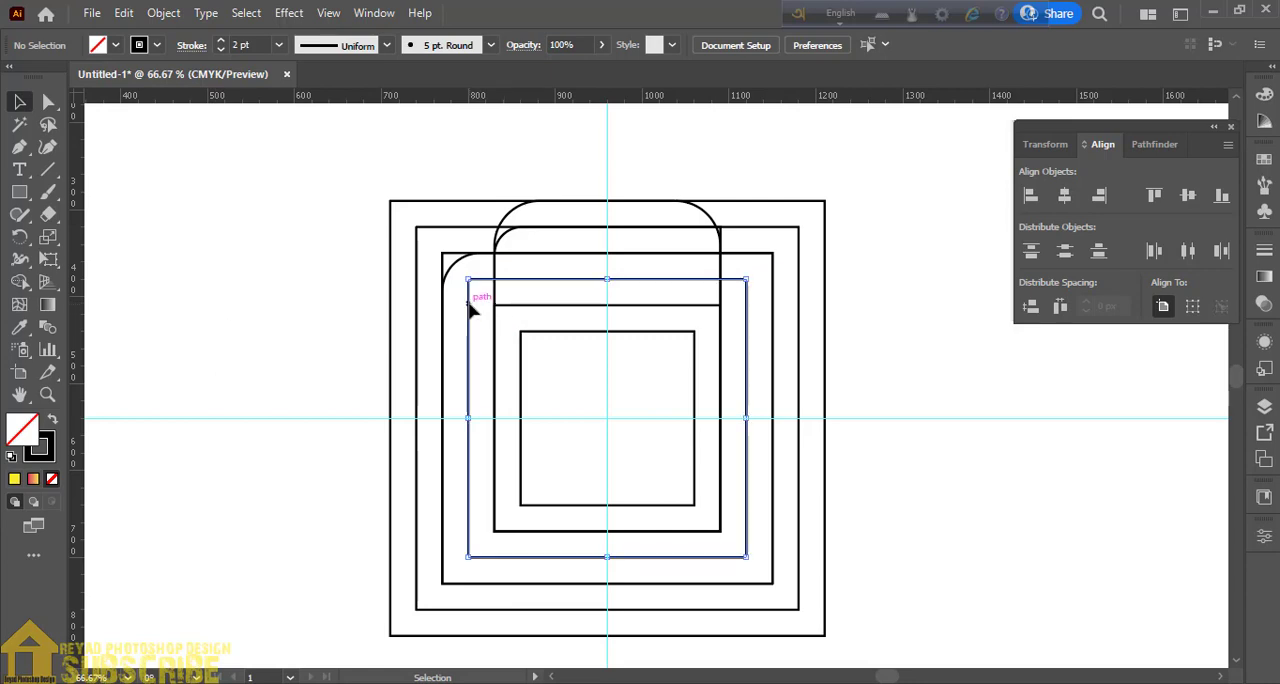
- Duplicate the fourth-largest square in front and stretch the copy's left edge out to the third-largest square's left edge
click(470, 308)
click(124, 13)
click(153, 103)
click(124, 13)
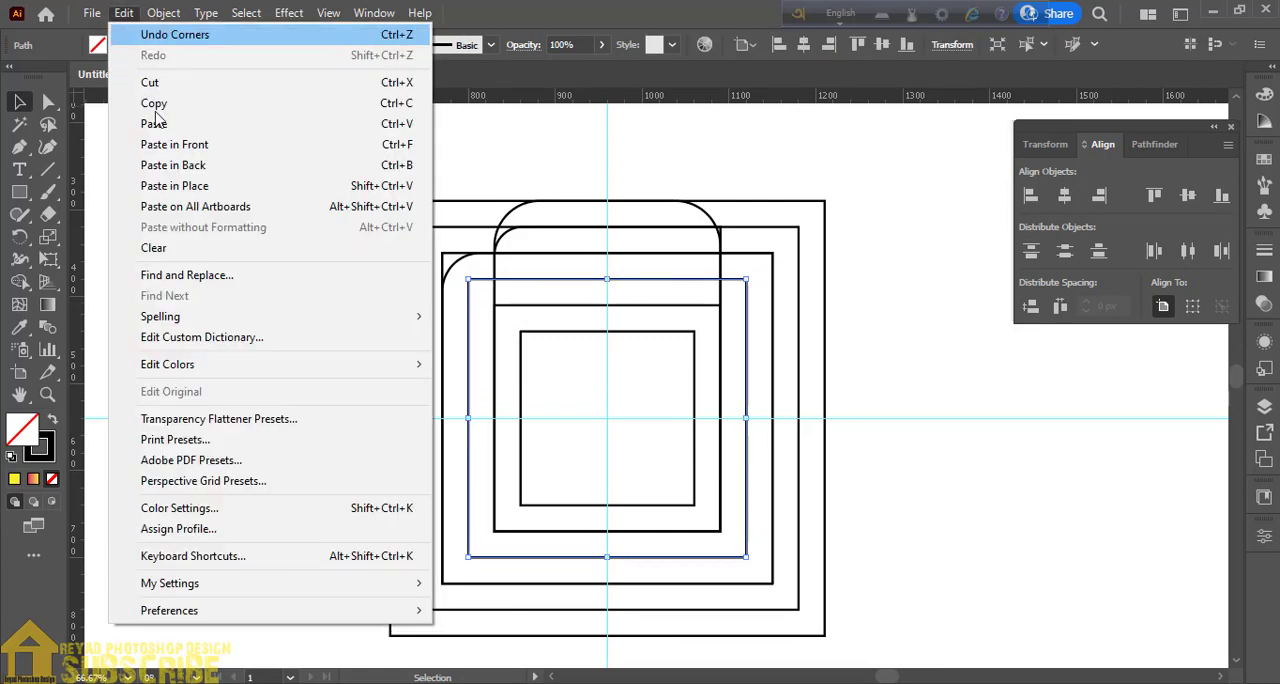
click(175, 145)
drag(470, 419, 442, 418)
- Round the stretched rectangle's top-left corner to a radius of about 21 px
click(48, 101)
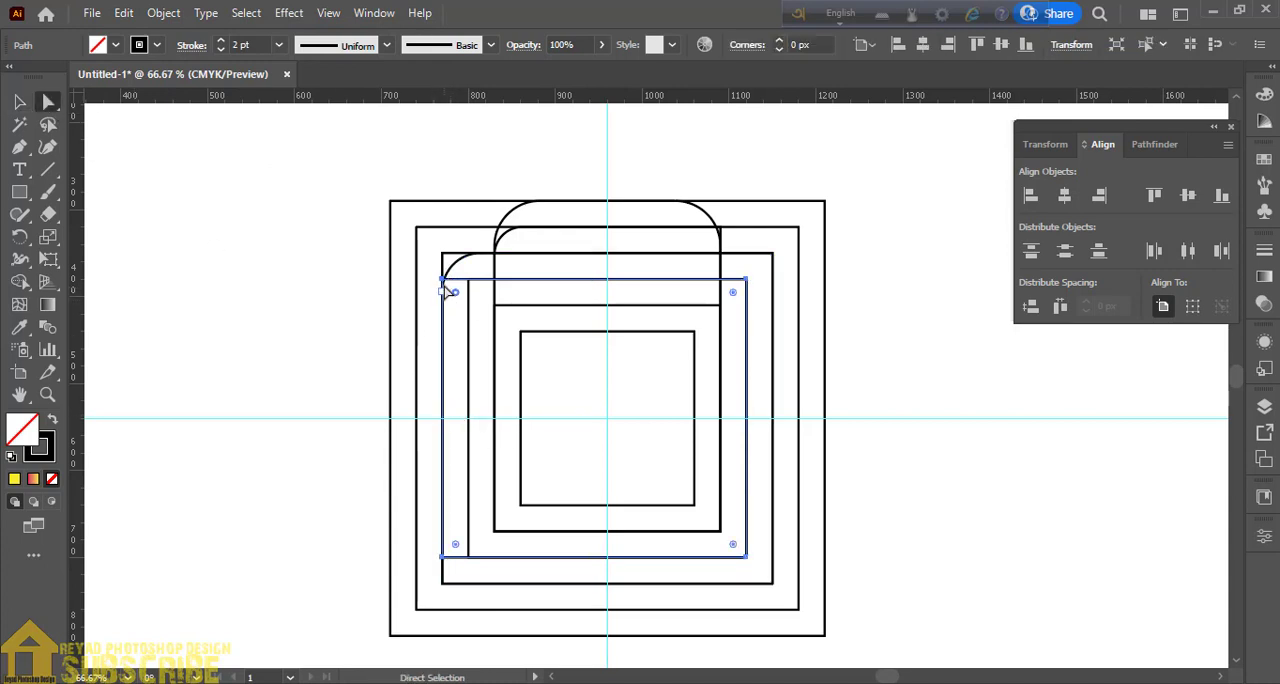
mouse_move(456, 294)
mouse_down()
mouse_move(469, 320)
mouse_move(458, 296)
mouse_up()
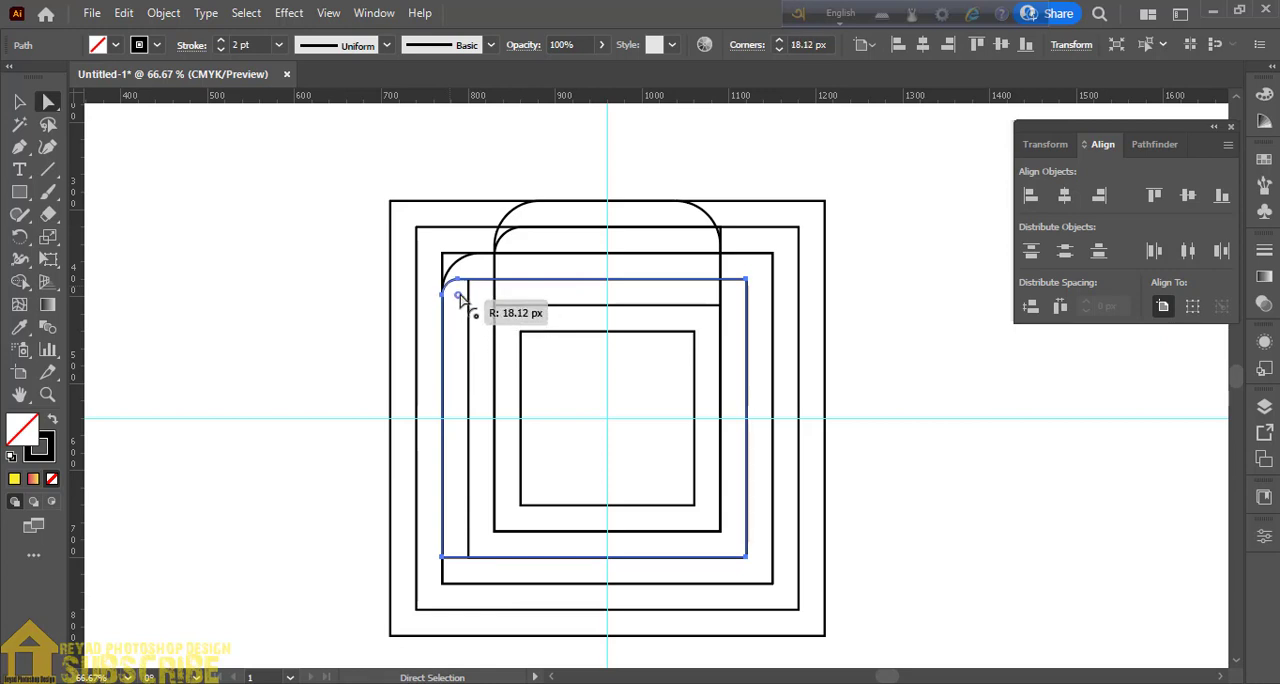
click(19, 103)
click(187, 222)
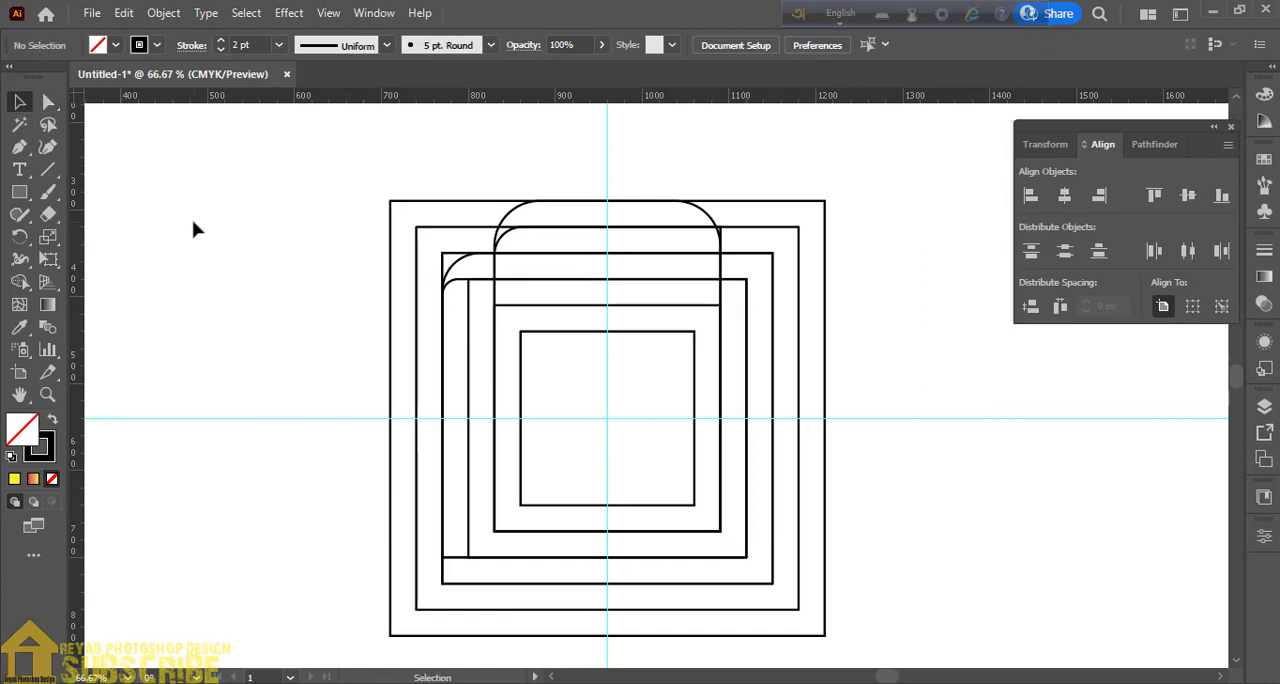
click(457, 281)
key(a)
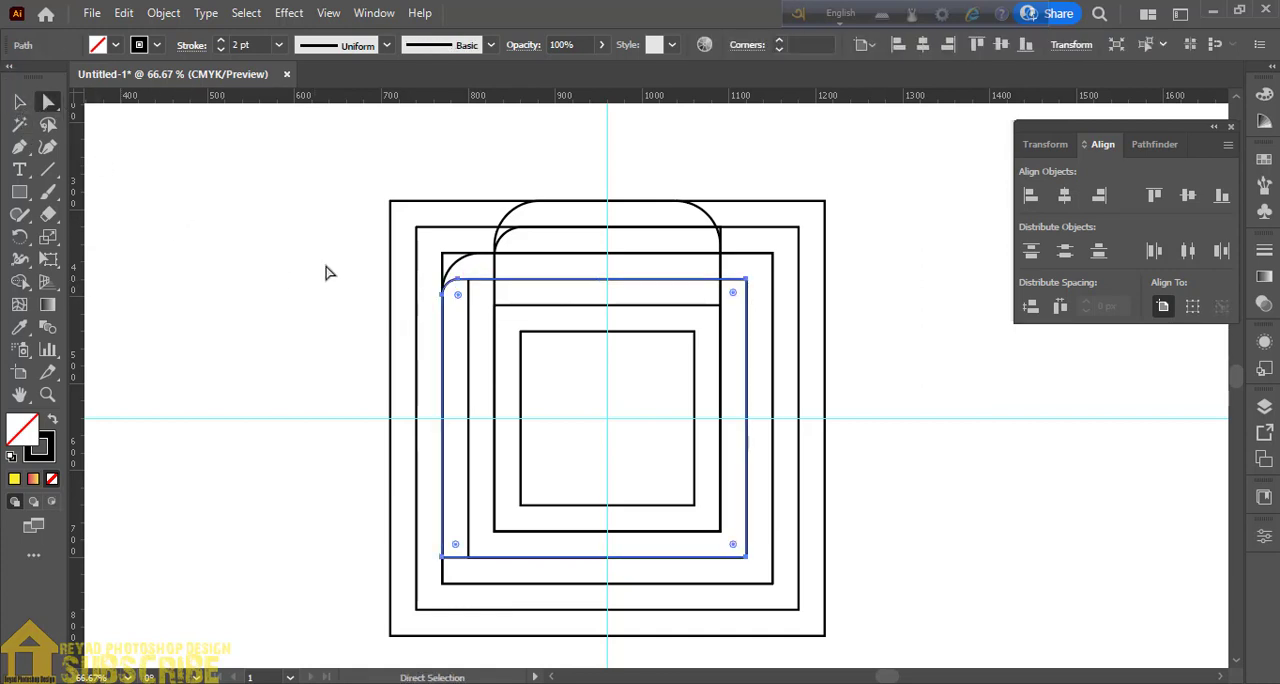
drag(457, 298, 460, 296)
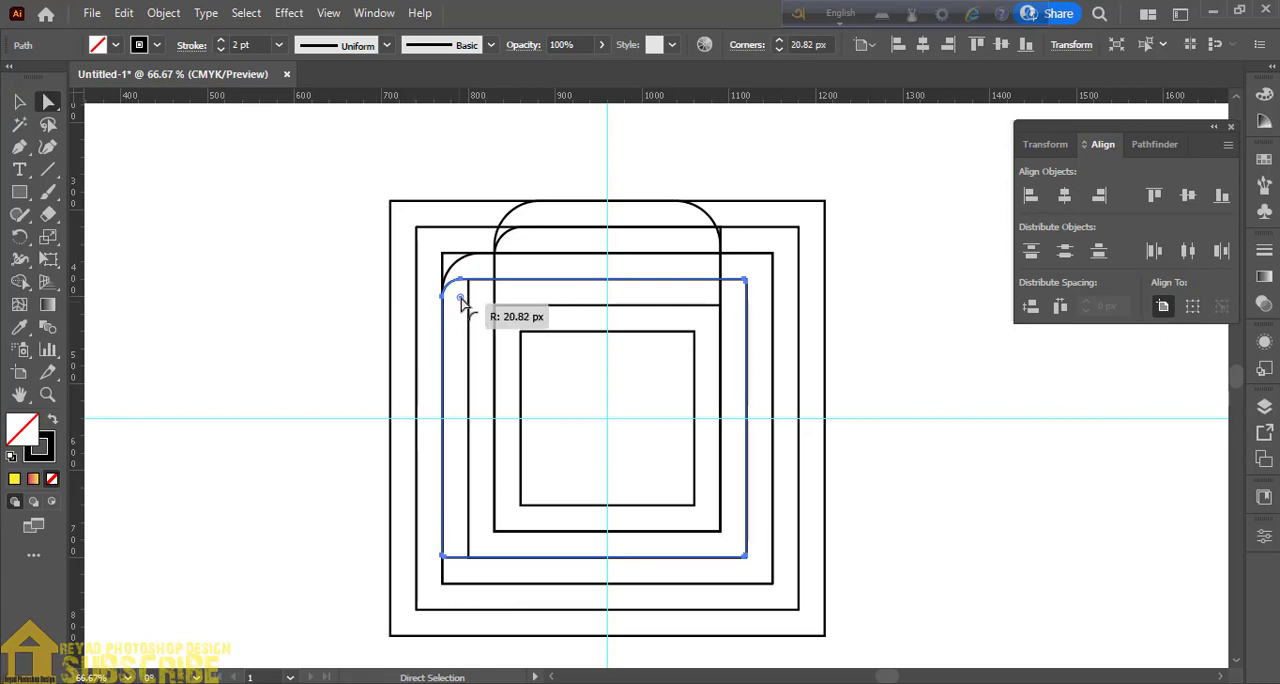
click(268, 278)
- Draw two vertical lines rising above the outermost square, from the second-smallest square's right edge and the smallest square's top-right corner
click(47, 169)
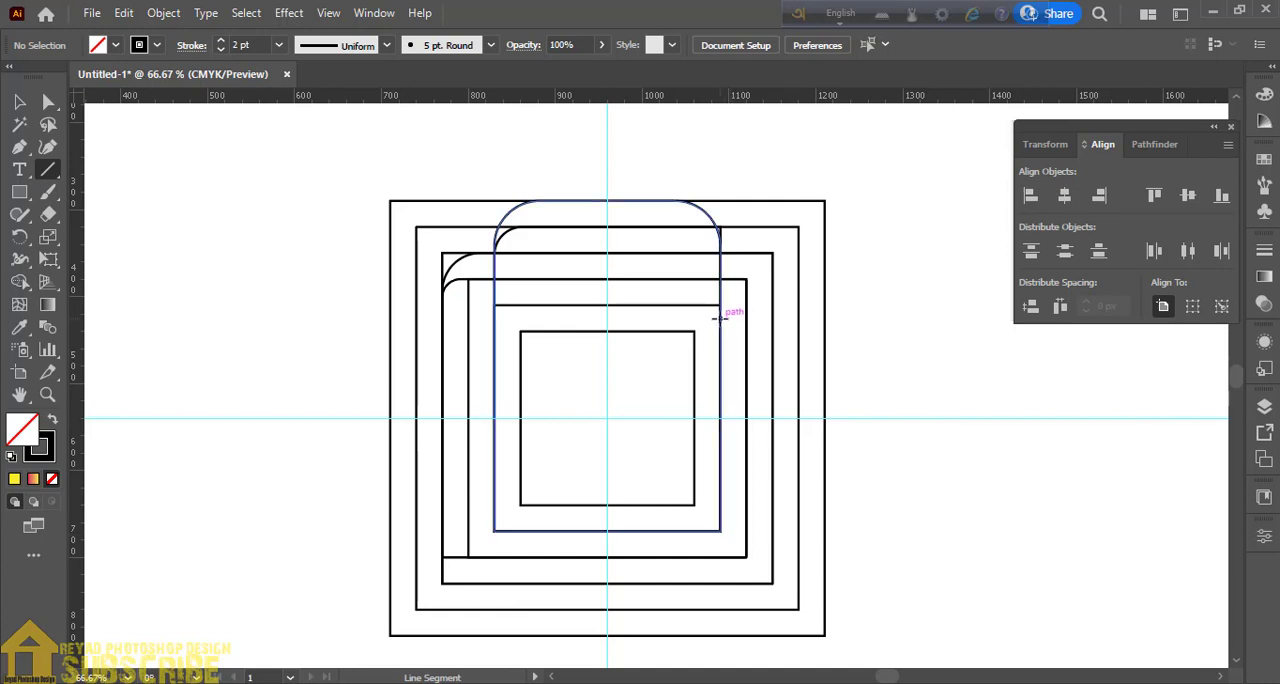
mouse_move(720, 315)
mouse_down()
mouse_move(697, 126)
mouse_move(720, 106)
mouse_up()
click(19, 101)
click(140, 212)
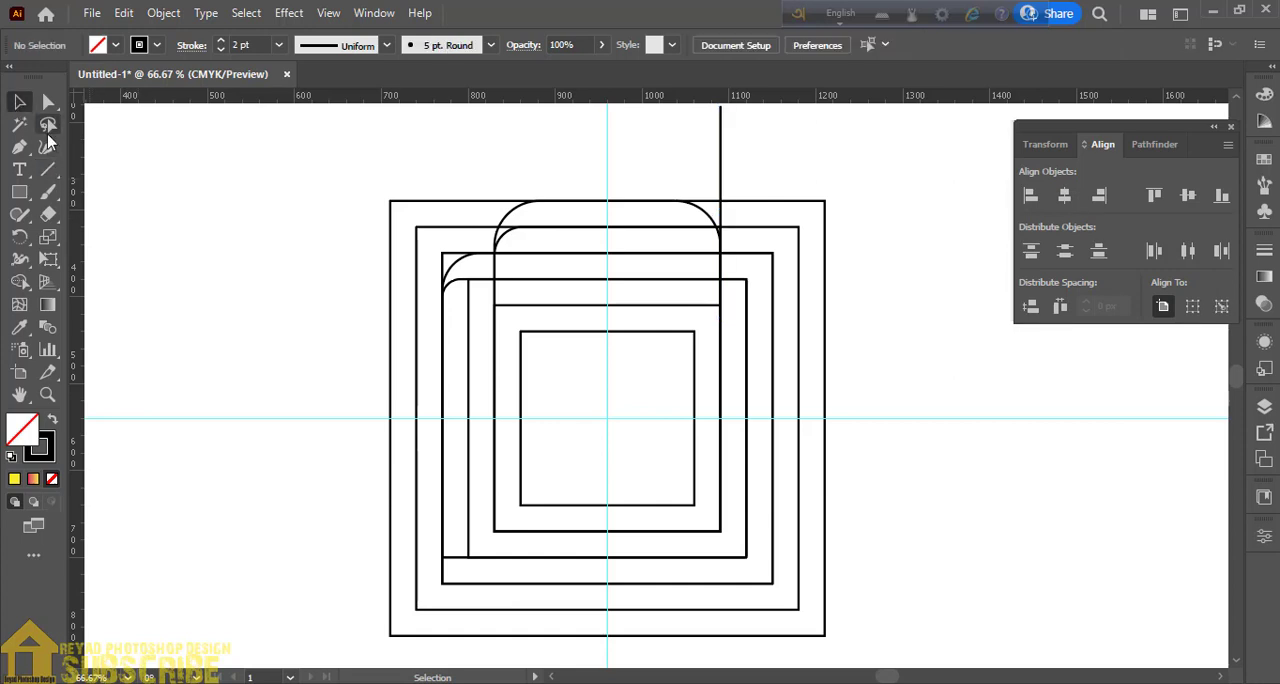
click(48, 169)
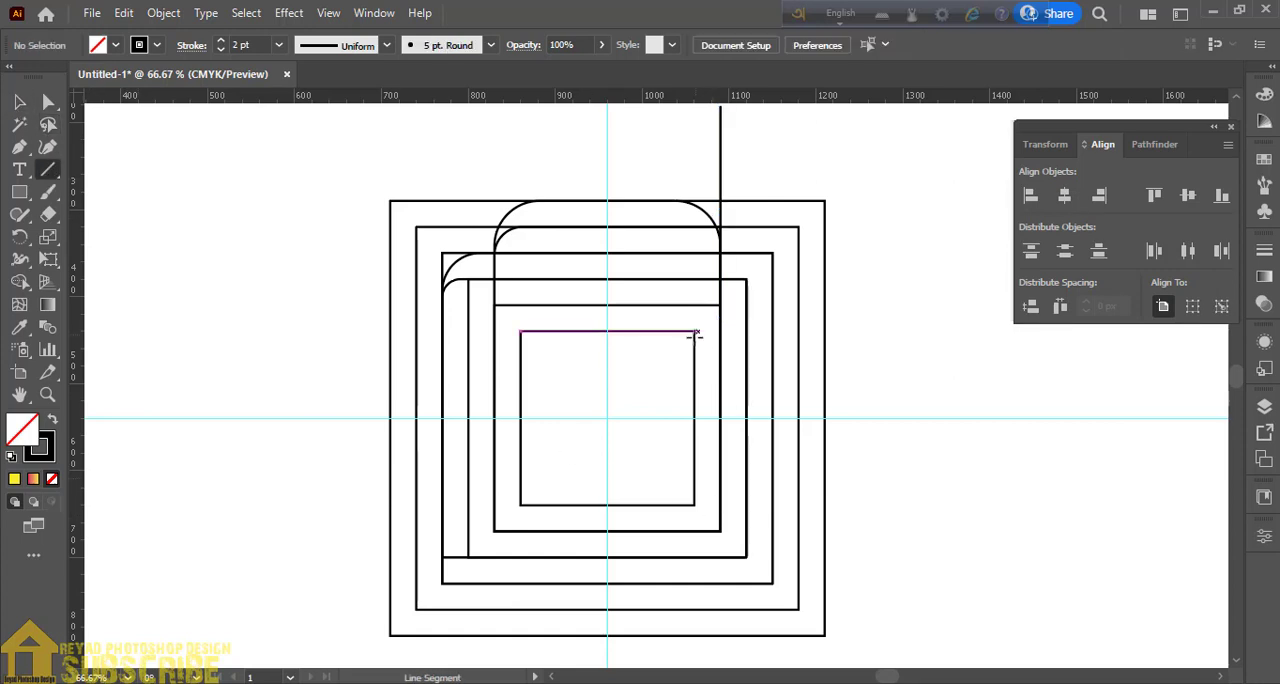
drag(694, 331, 694, 122)
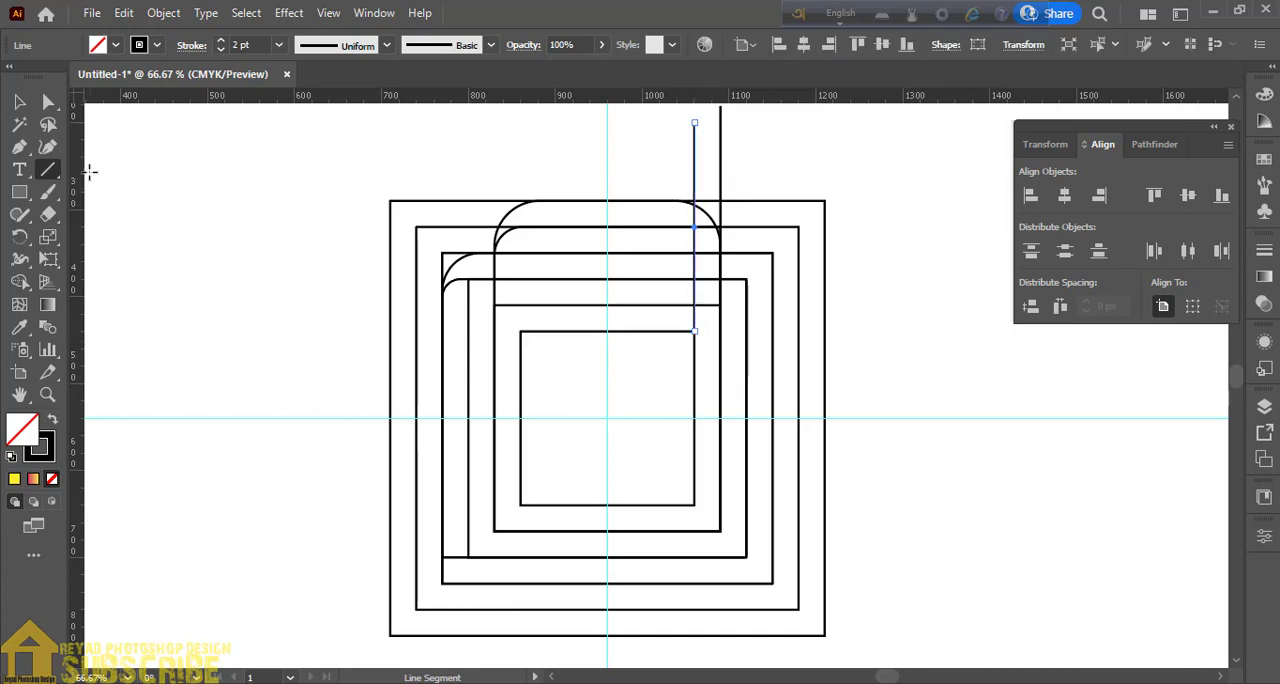
click(20, 102)
click(250, 242)
- Draw a horizontal line from the smallest square's bottom-right corner out past the outermost square's right edge
click(47, 170)
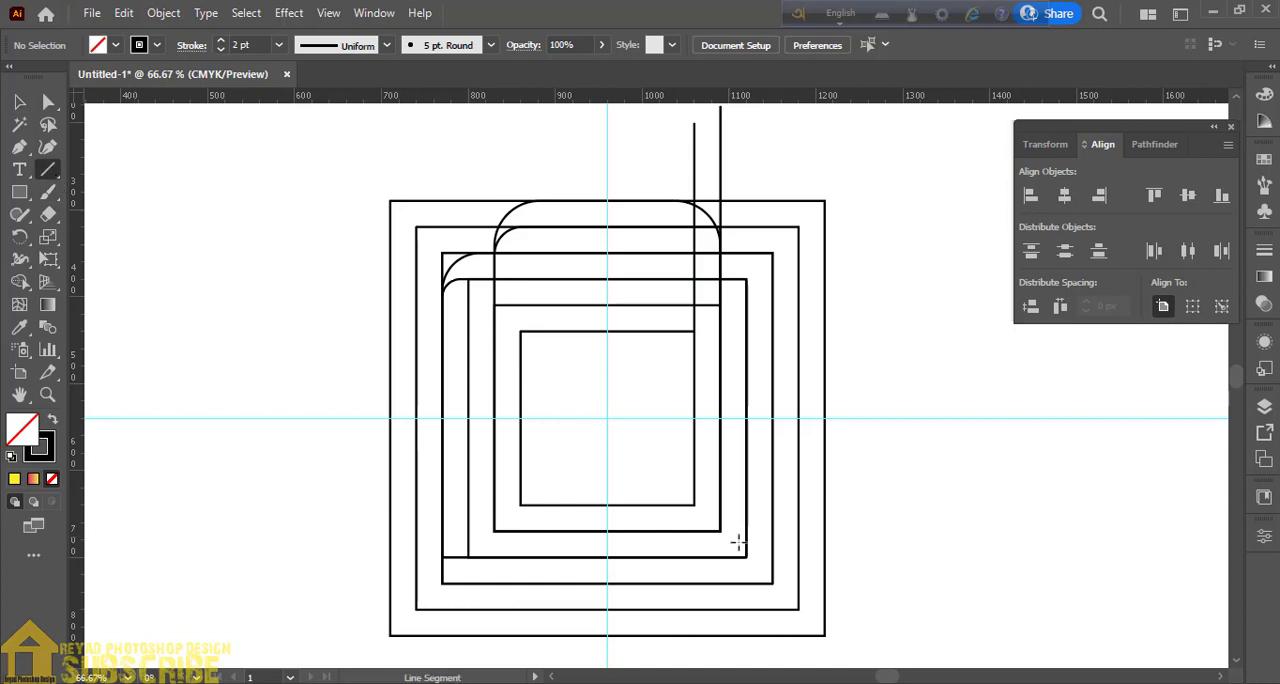
drag(695, 505, 885, 505)
click(20, 102)
click(238, 311)
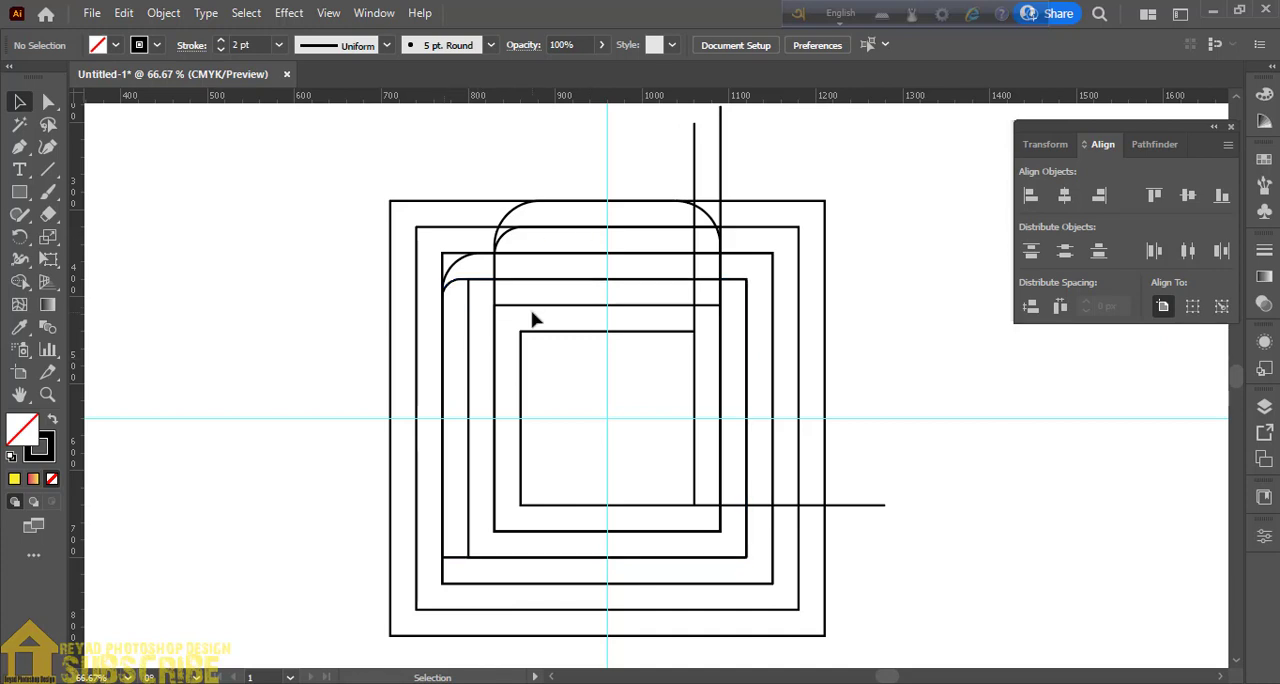
- Using Shape Builder on all paths with a black fill, merge the top rounded band with the right vertical bar, and merge the lower rounded band
drag(357, 165, 986, 554)
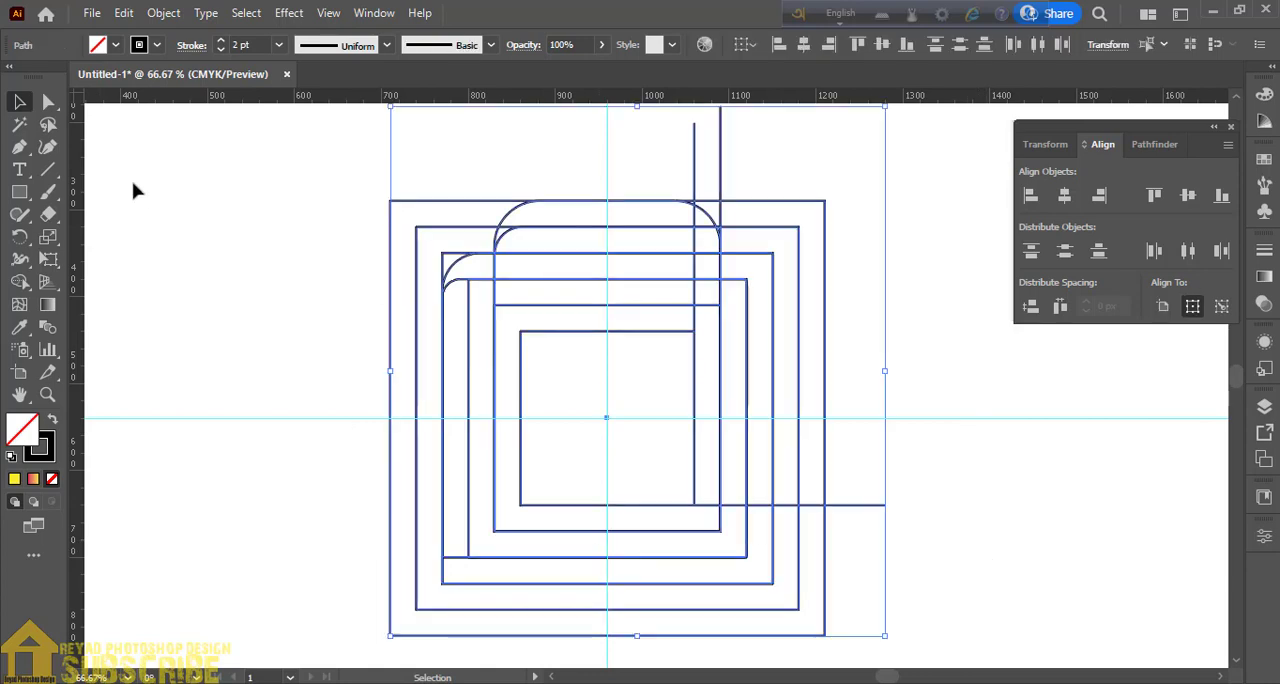
click(19, 281)
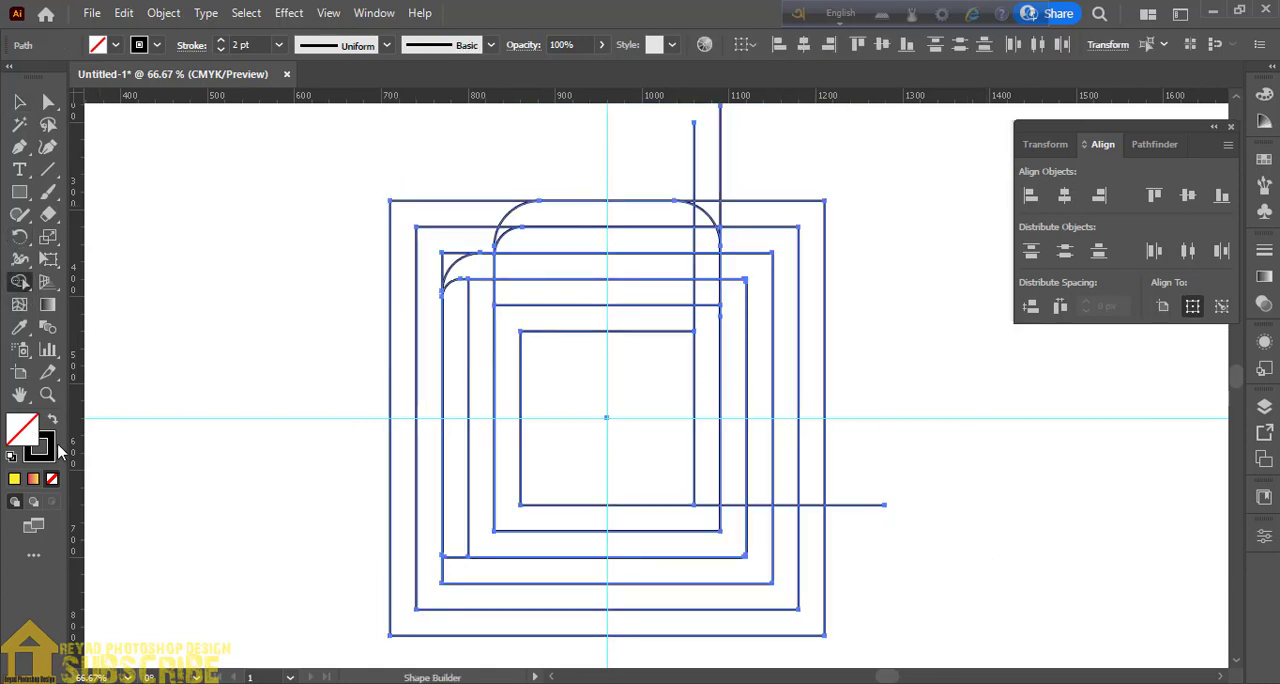
click(52, 419)
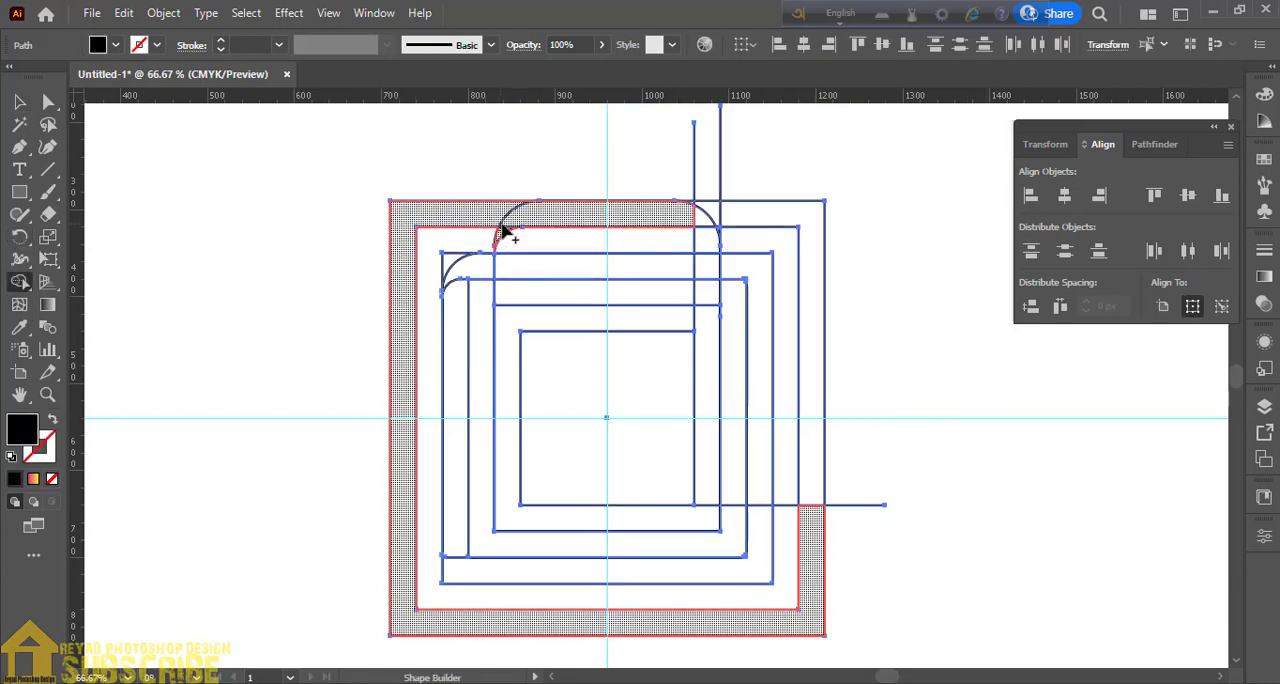
click(507, 229)
key(ctrl+z)
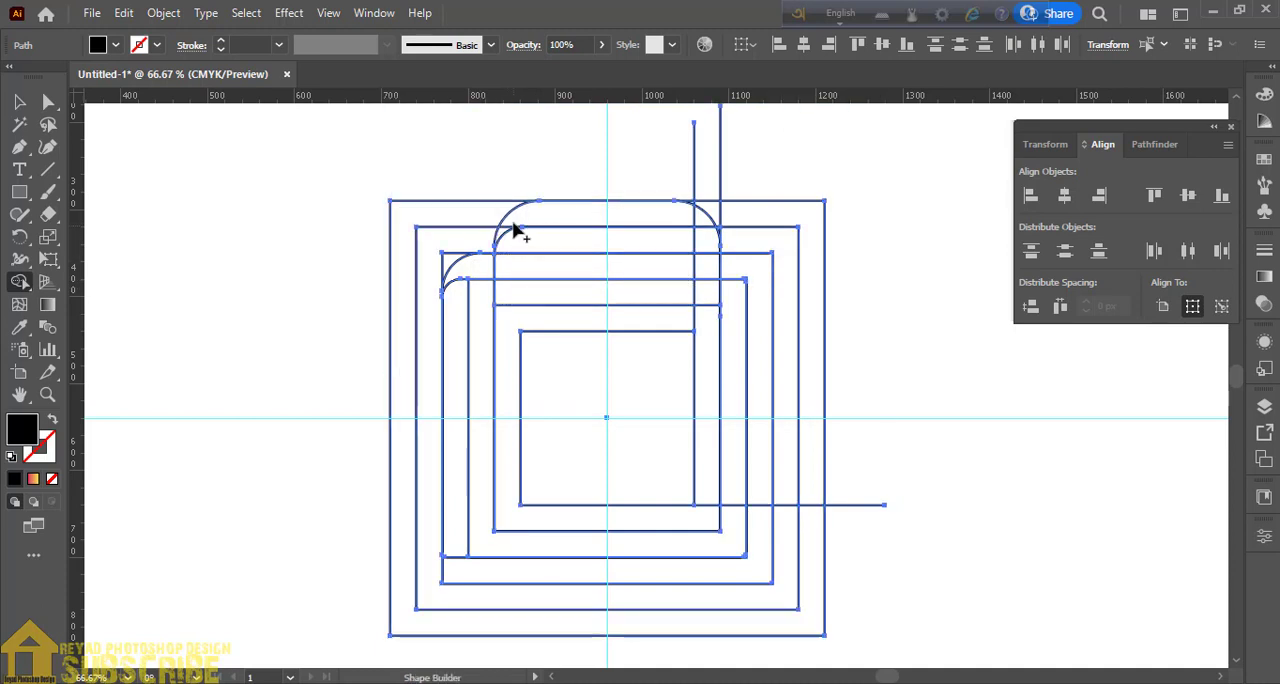
click(506, 236)
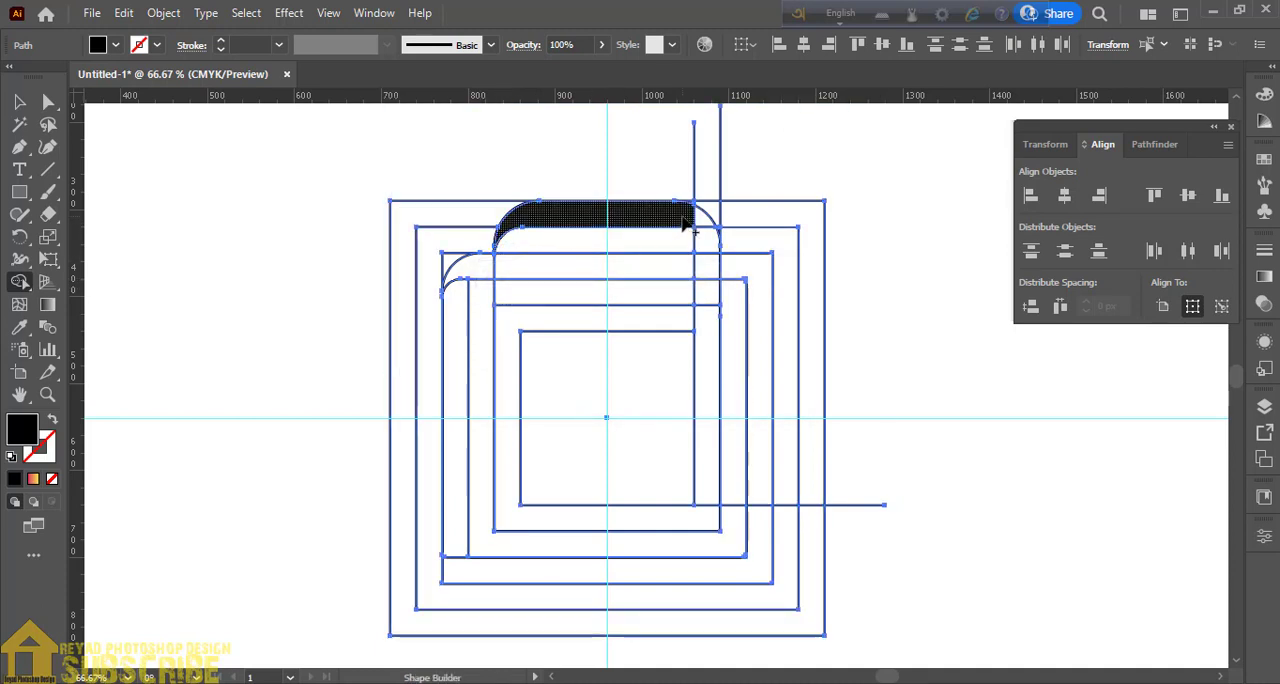
drag(705, 232, 705, 355)
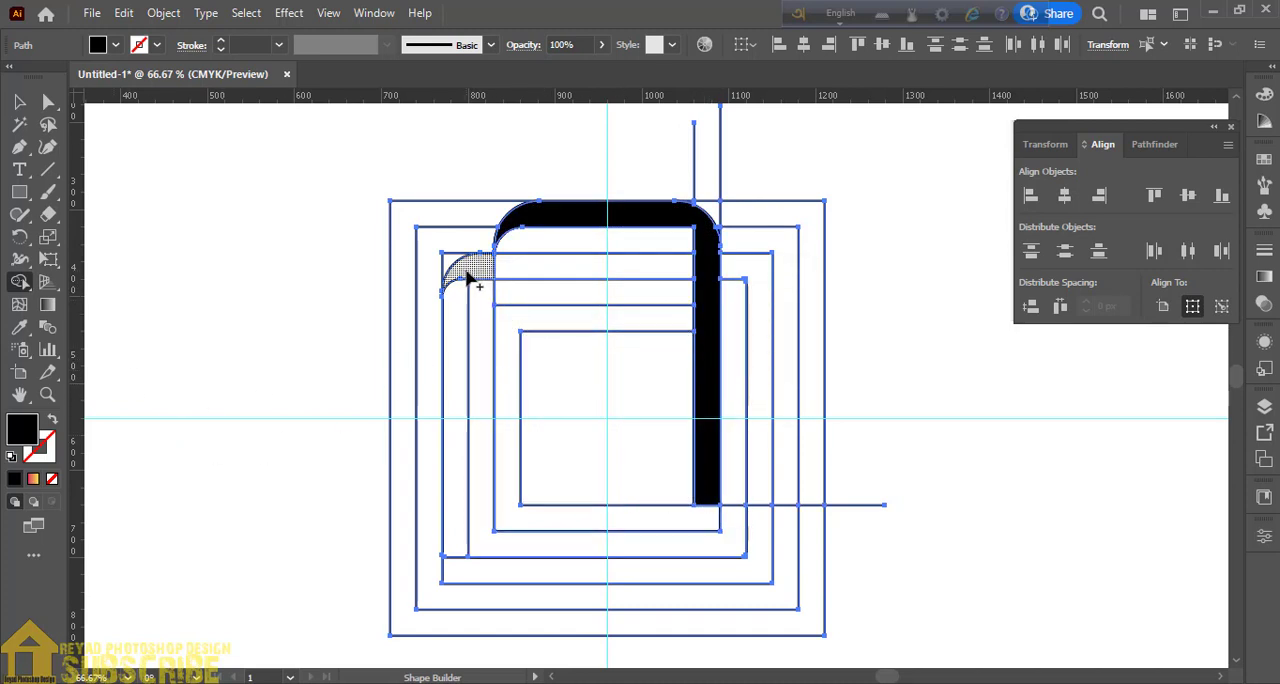
drag(469, 275, 520, 275)
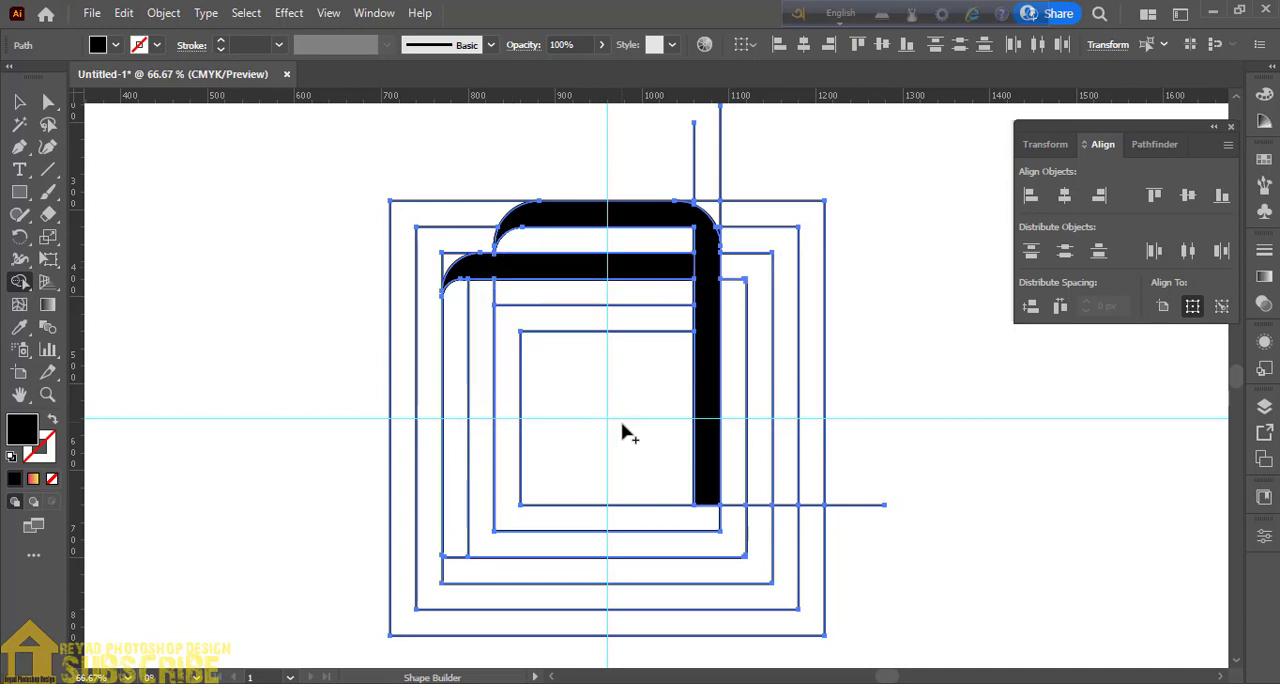
- Set the fill to red and fill the gap between the black bands and the strip below the lower band with Shape Builder
click(1264, 93)
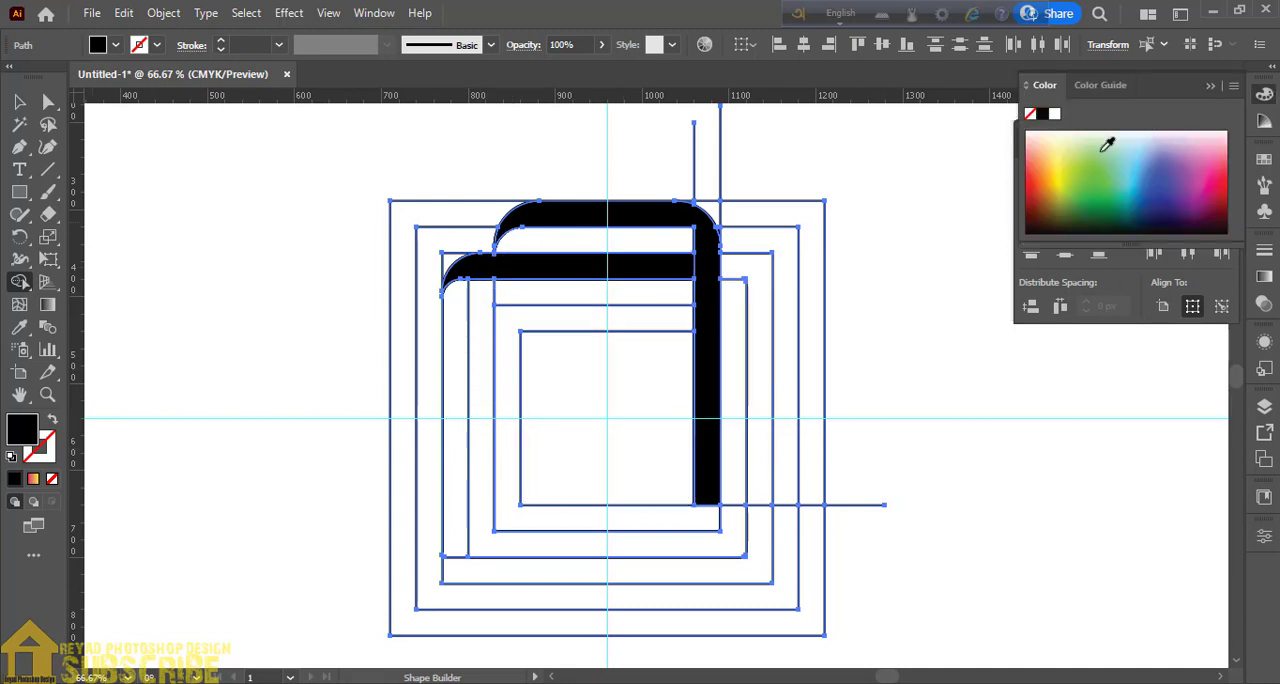
click(1225, 170)
click(578, 294)
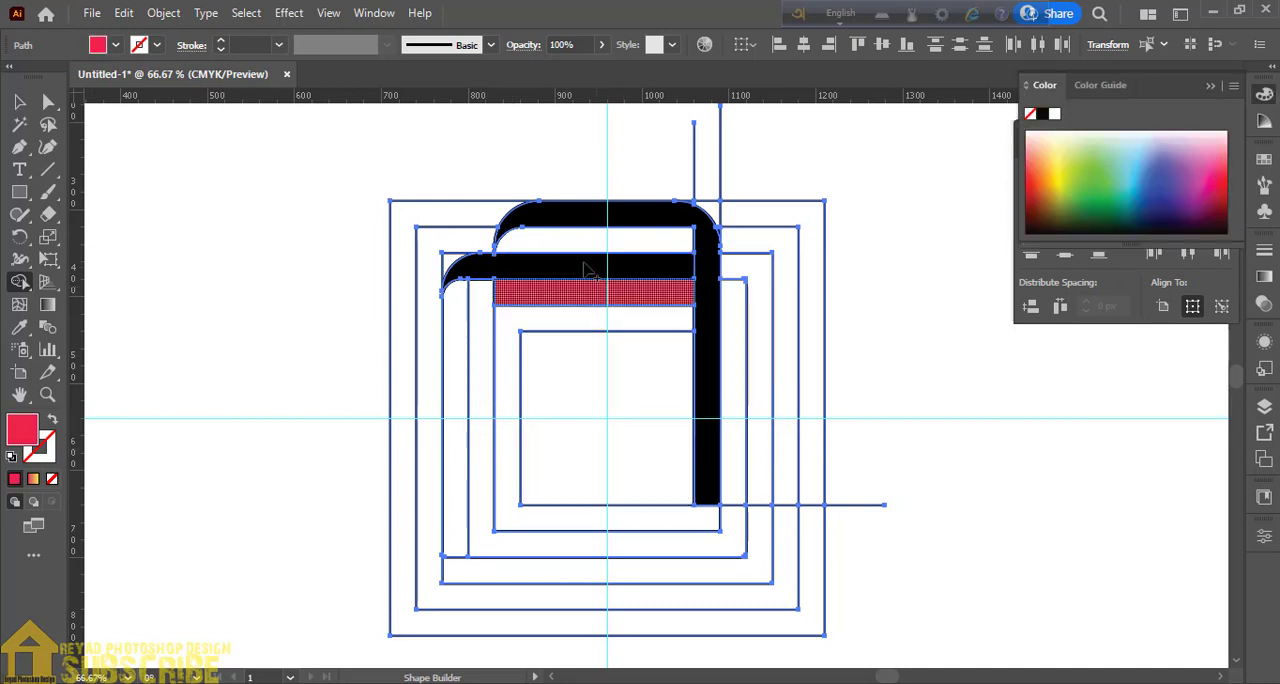
click(600, 242)
key(v)
click(343, 375)
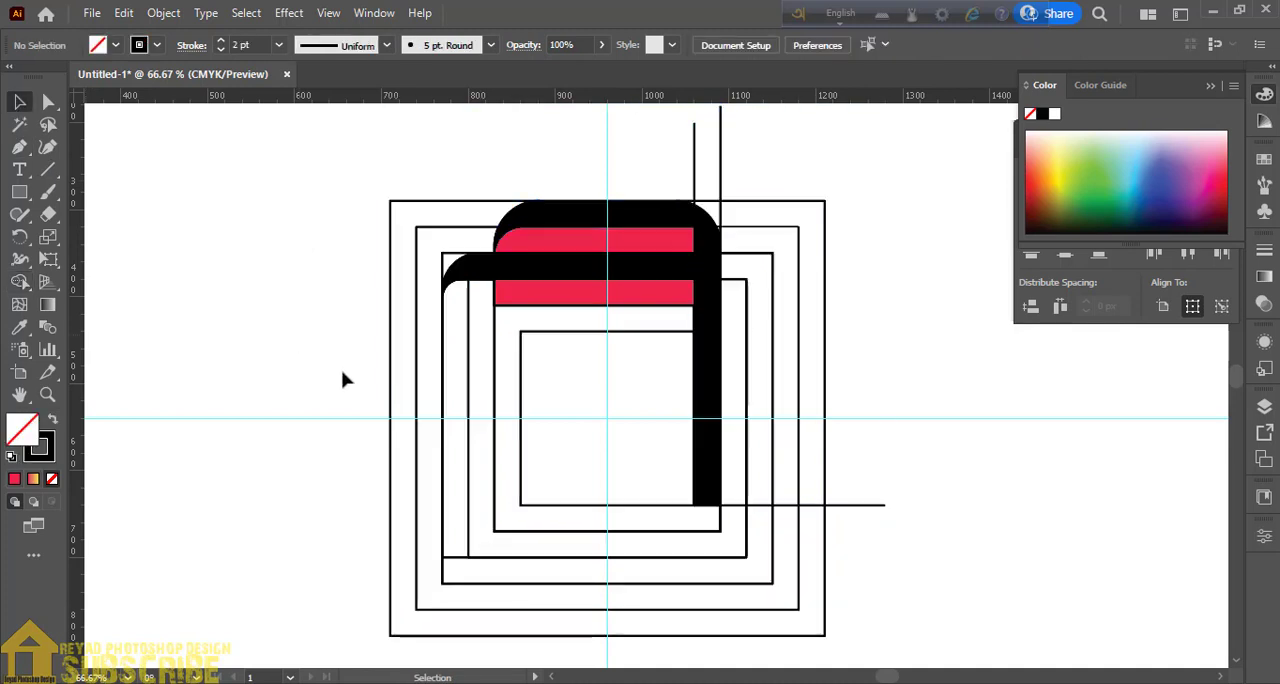
- Select the two black shapes and both red strips together and move them clear of the construction lines to the right
right_click(670, 257)
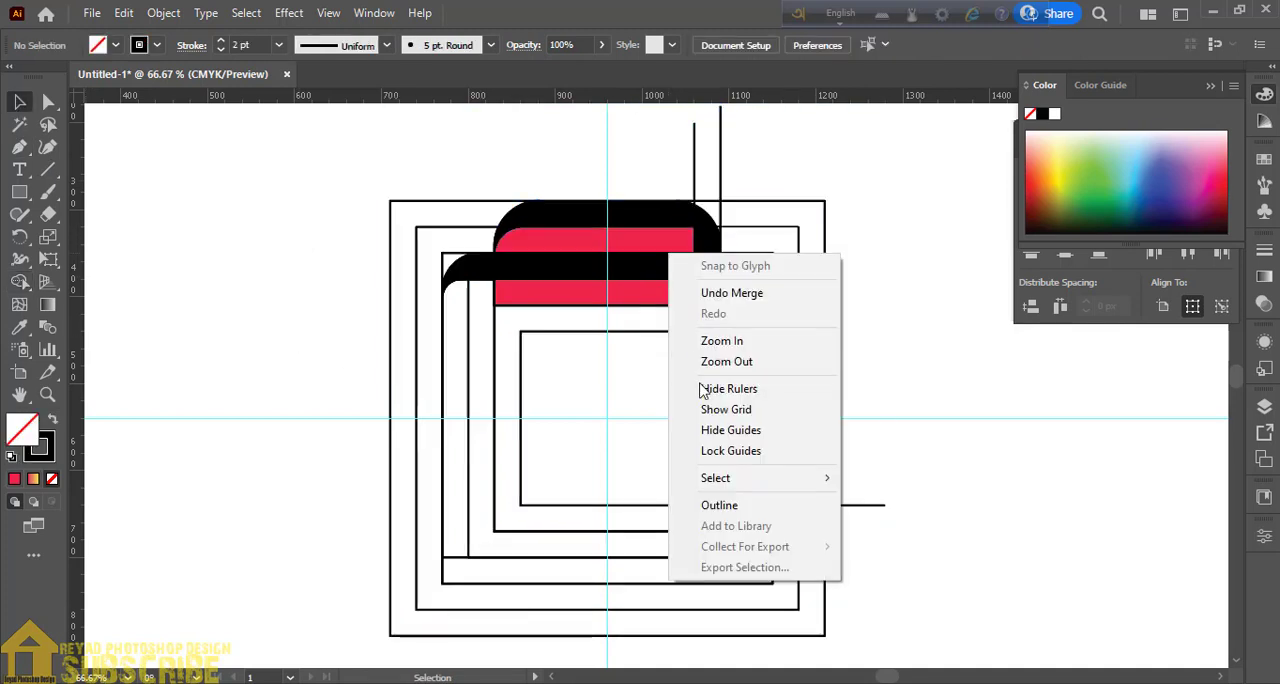
click(697, 229)
shift+click(666, 240)
shift+click(658, 290)
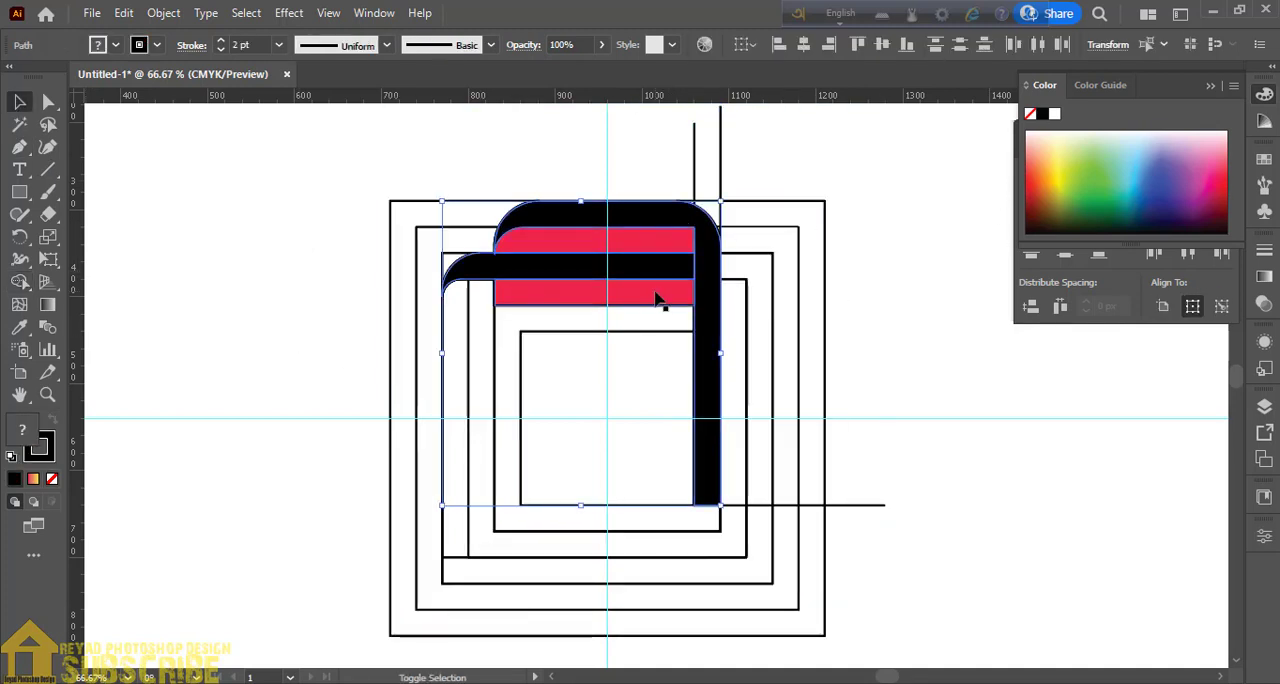
drag(658, 294, 1092, 378)
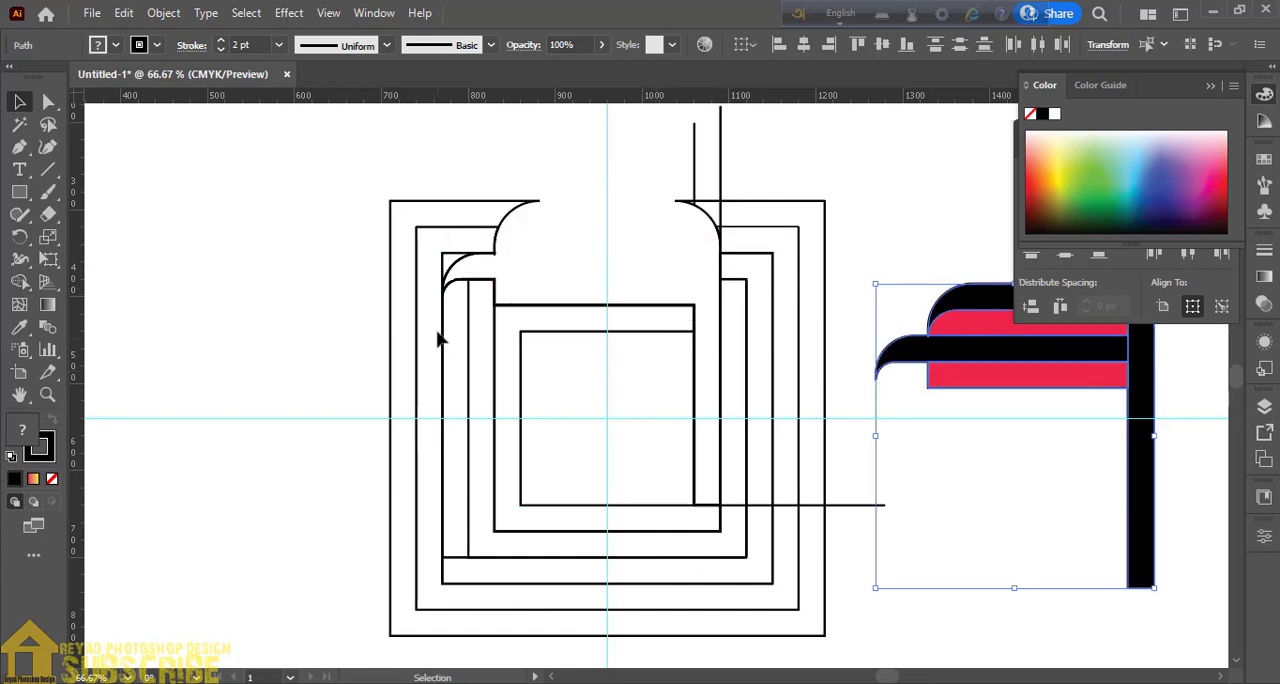
drag(1002, 370, 1054, 400)
- Delete the leftover construction lines and move the black and red shapes back near the guides' intersection
mouse_move(856, 180)
mouse_down()
mouse_move(846, 366)
mouse_move(651, 647)
mouse_move(423, 608)
mouse_up()
key(Delete)
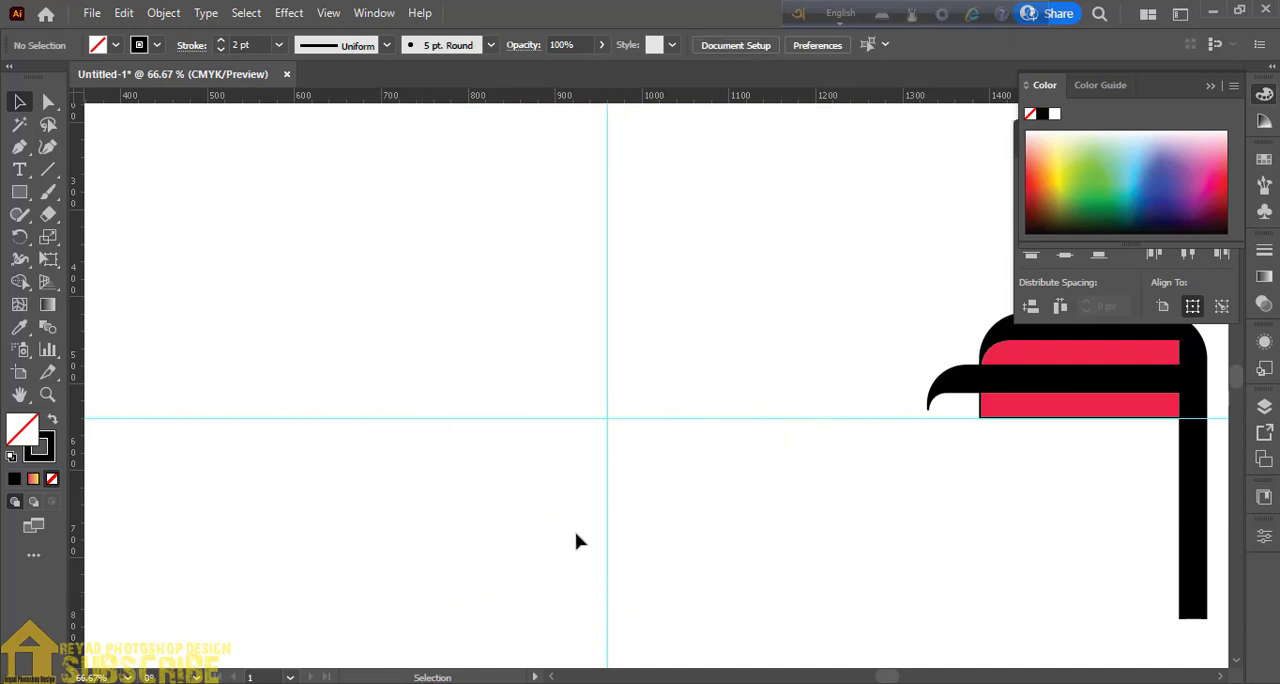
mouse_move(1052, 385)
mouse_down()
mouse_move(589, 363)
mouse_move(533, 272)
mouse_move(534, 297)
mouse_up()
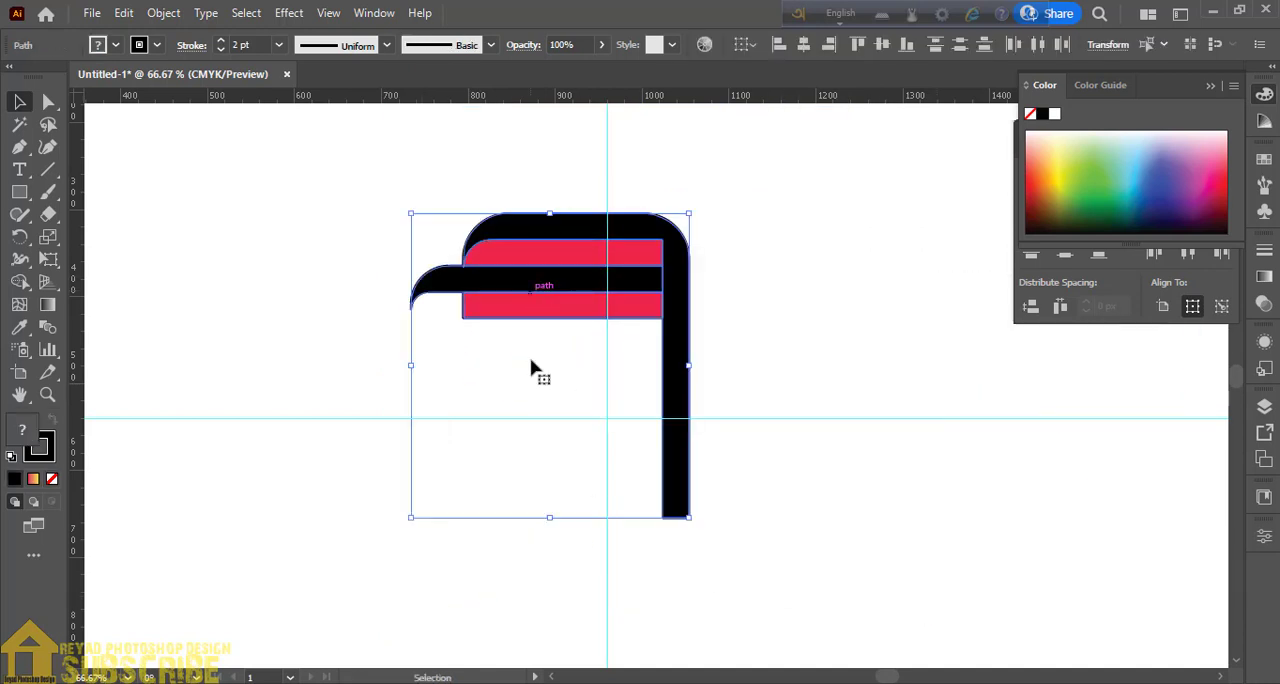
click(797, 320)
- Remove the stroke from all the black and red shapes
drag(536, 178, 714, 438)
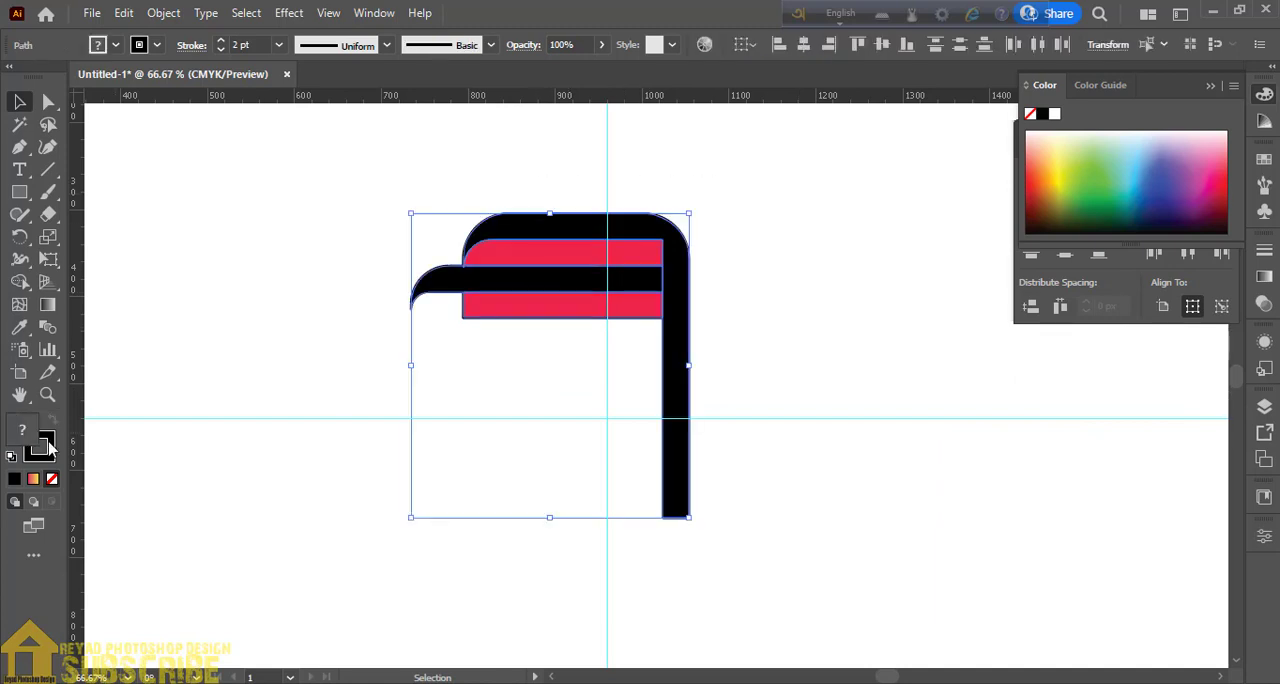
click(48, 446)
click(56, 481)
click(330, 320)
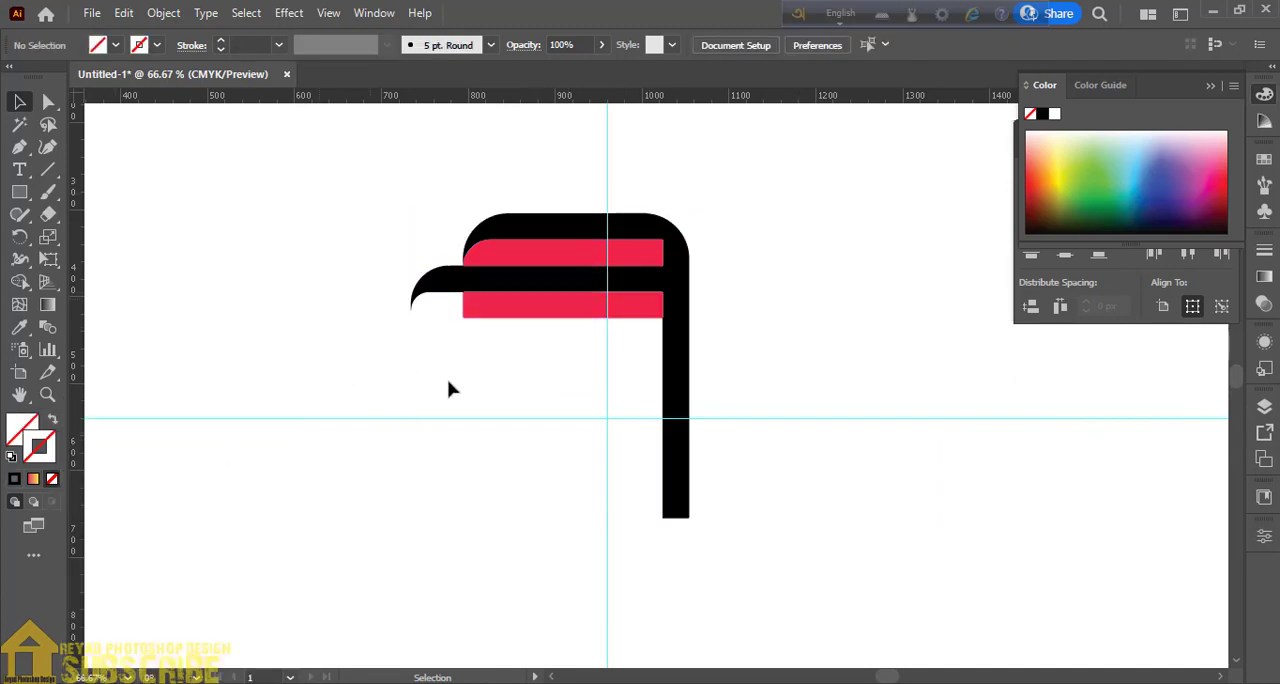
- Fill the upper red strip with the White, Black gradient and remove its stroke
click(543, 255)
click(33, 481)
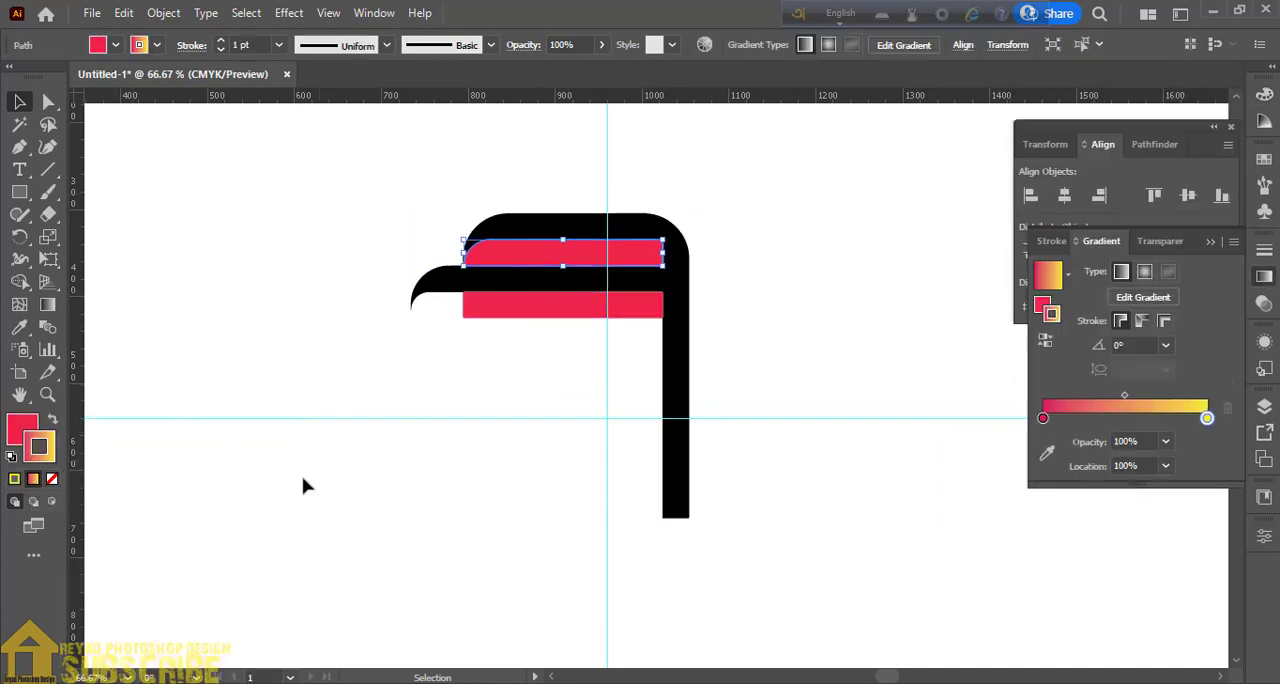
click(1068, 275)
click(975, 333)
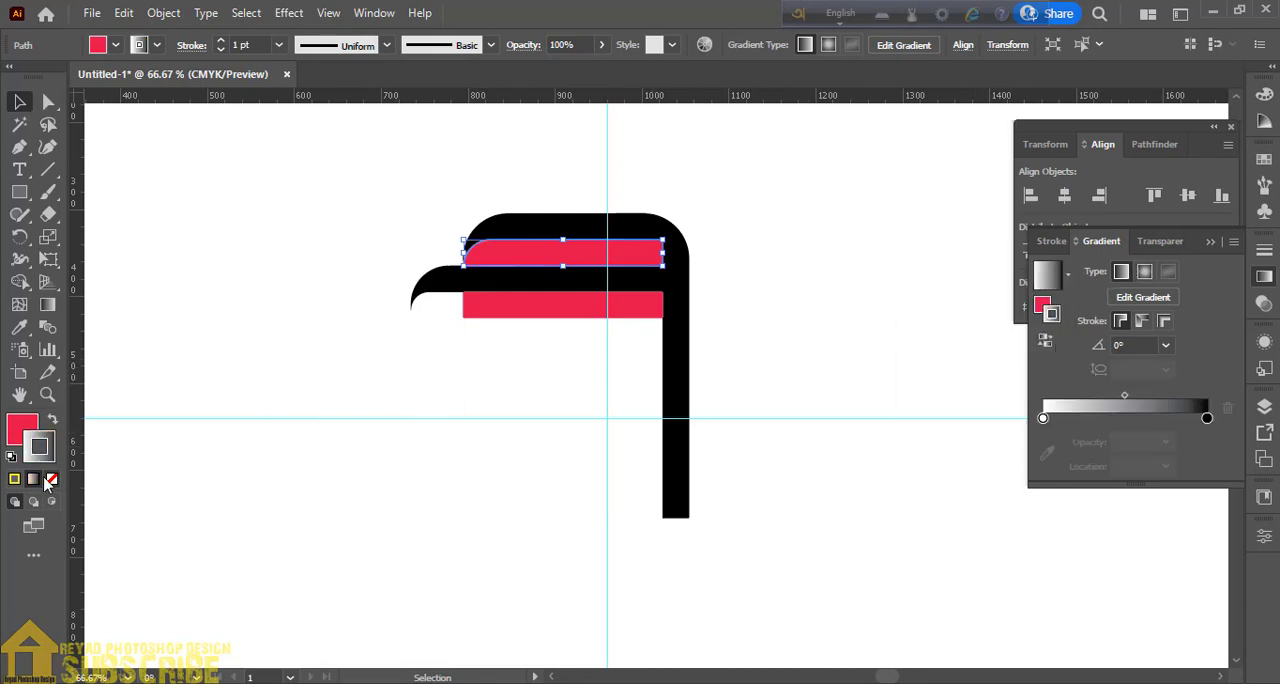
click(52, 421)
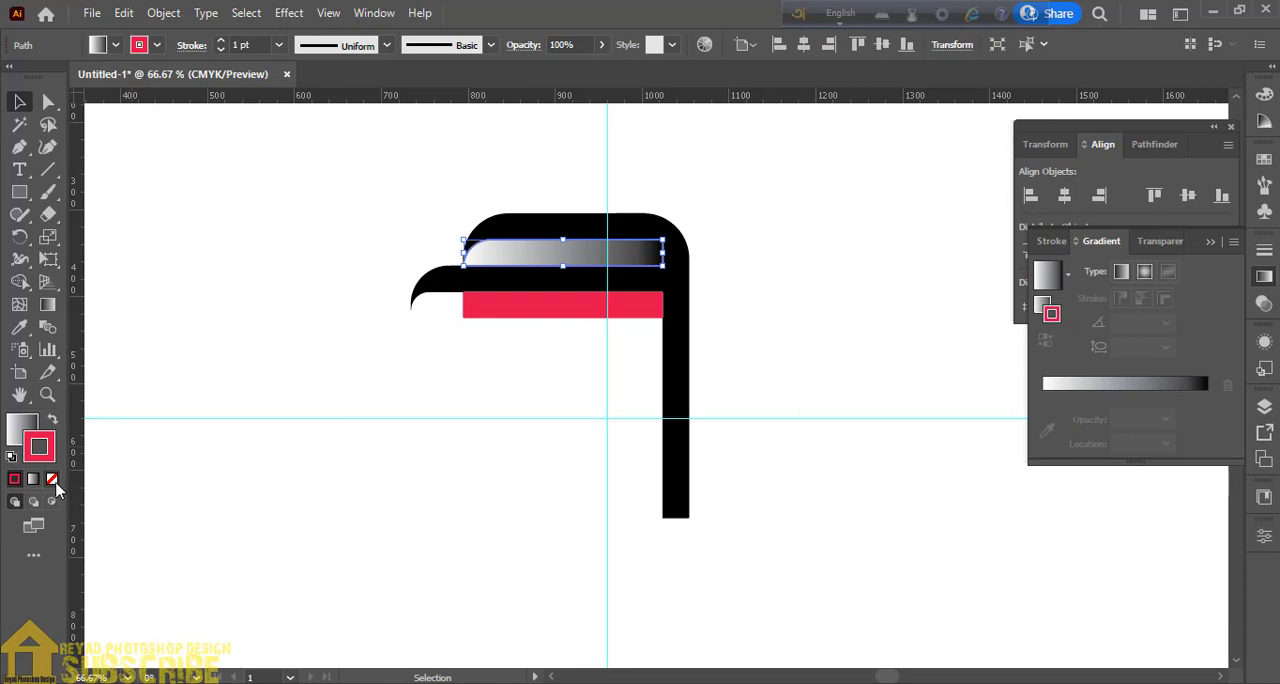
click(52, 479)
click(385, 245)
- Give the lower red strip the same White, Black gradient fill with no stroke
click(581, 312)
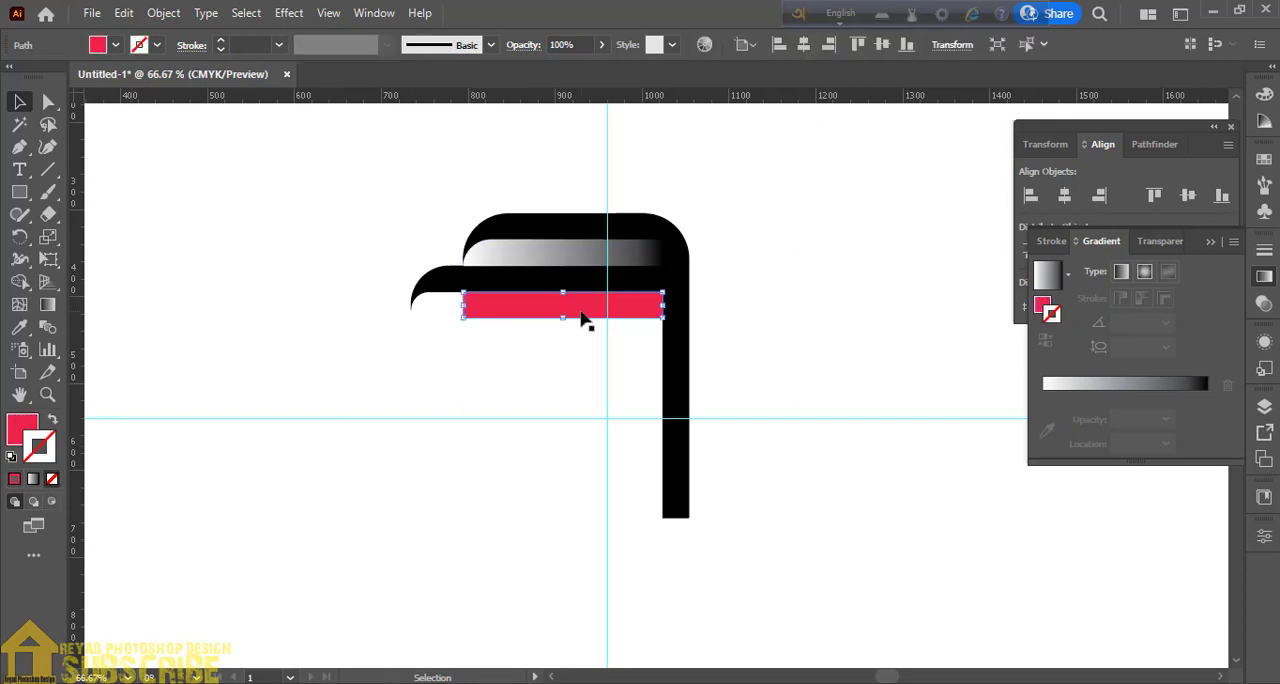
click(1066, 275)
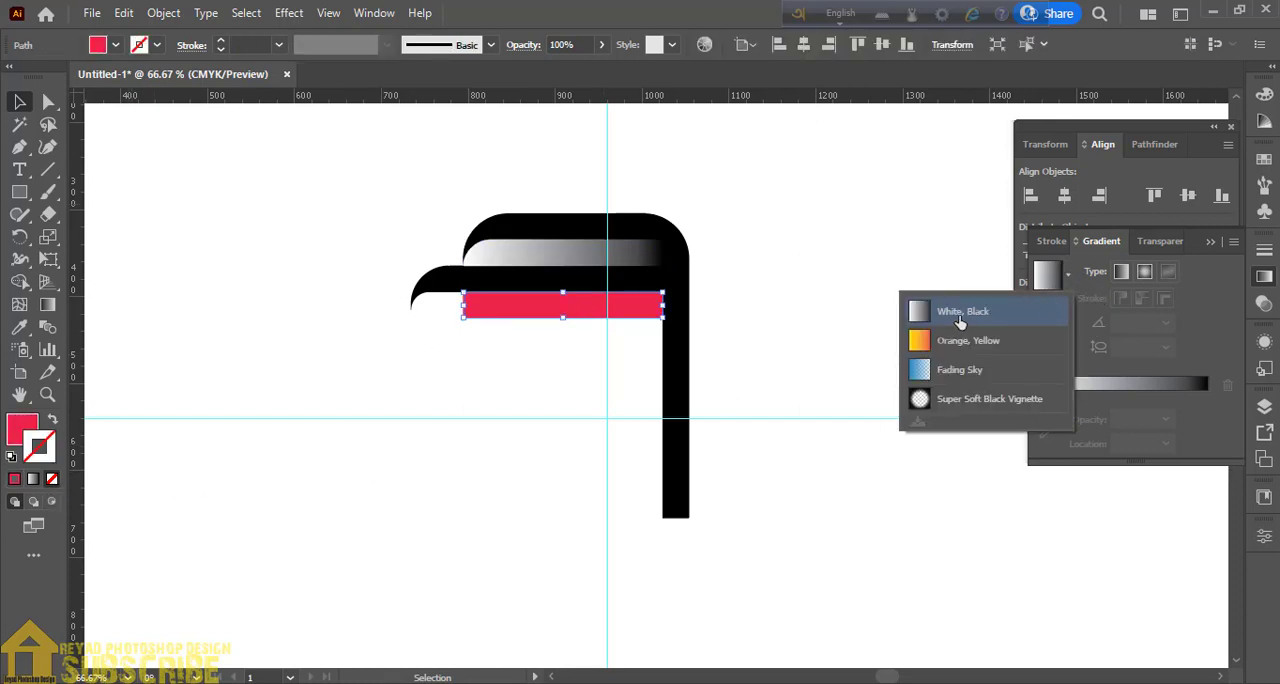
click(925, 306)
click(54, 424)
click(52, 479)
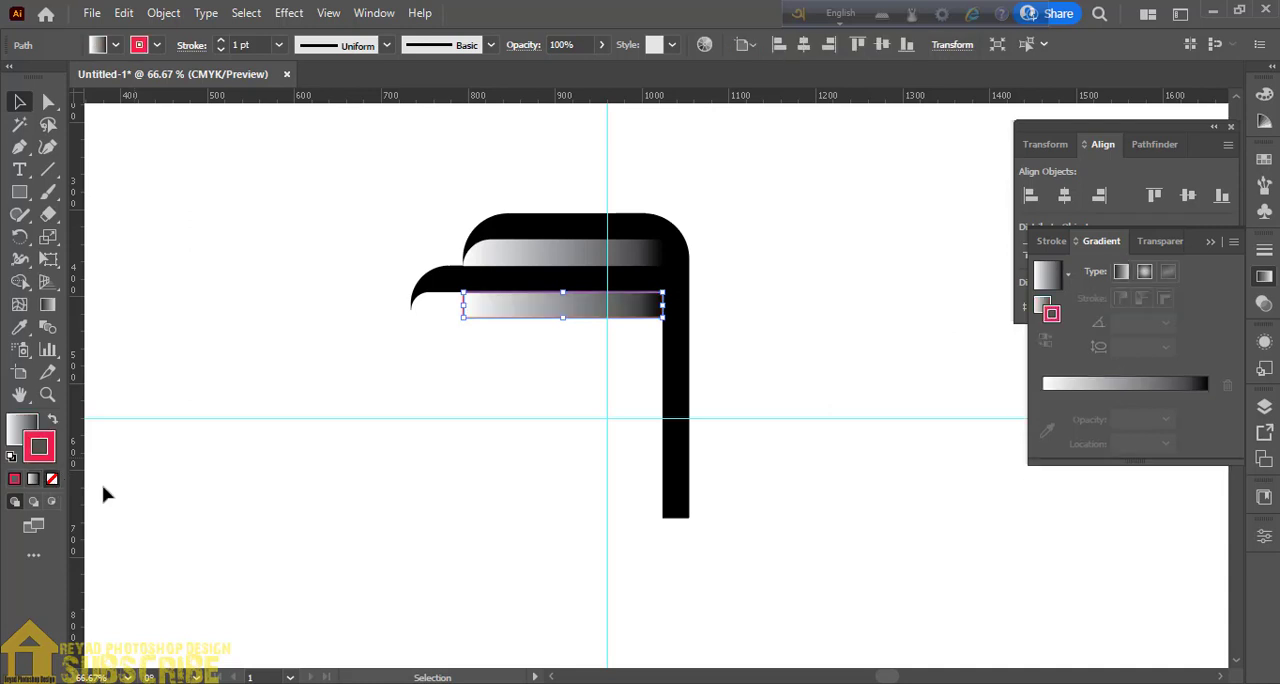
click(325, 420)
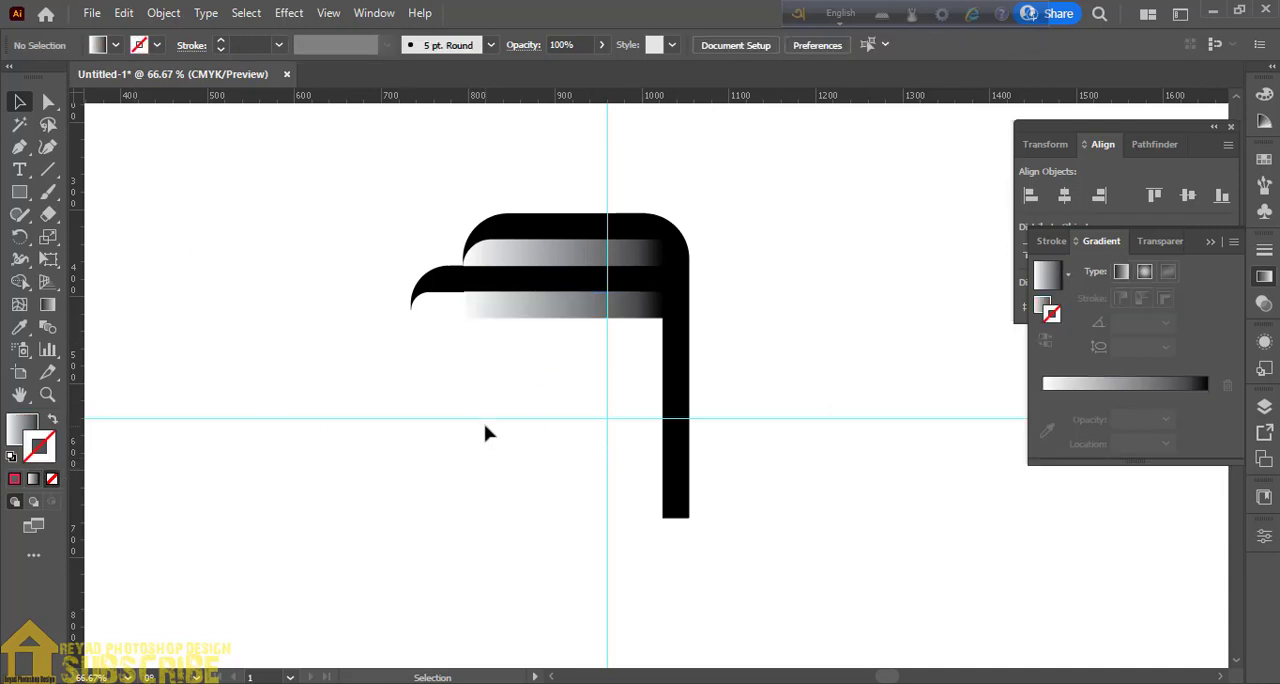
- Select the two gradient strips together and group them
click(490, 258)
shift+click(517, 314)
key(ctrl+g)
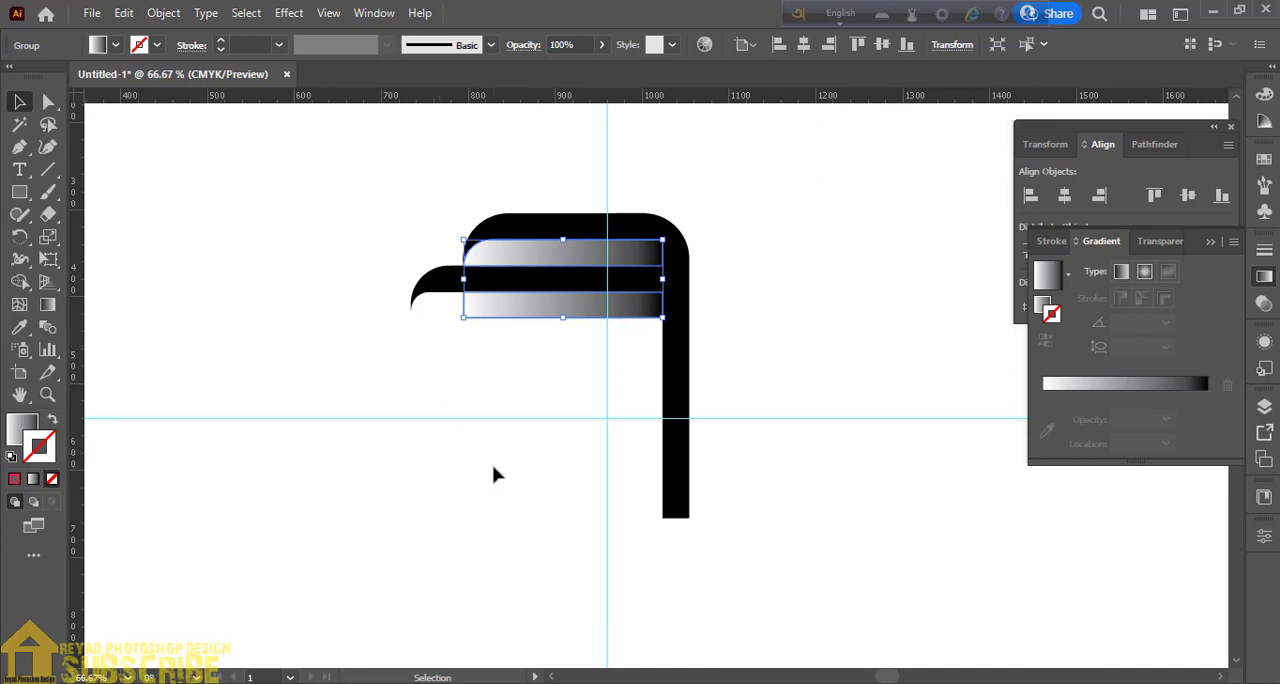
key(a)
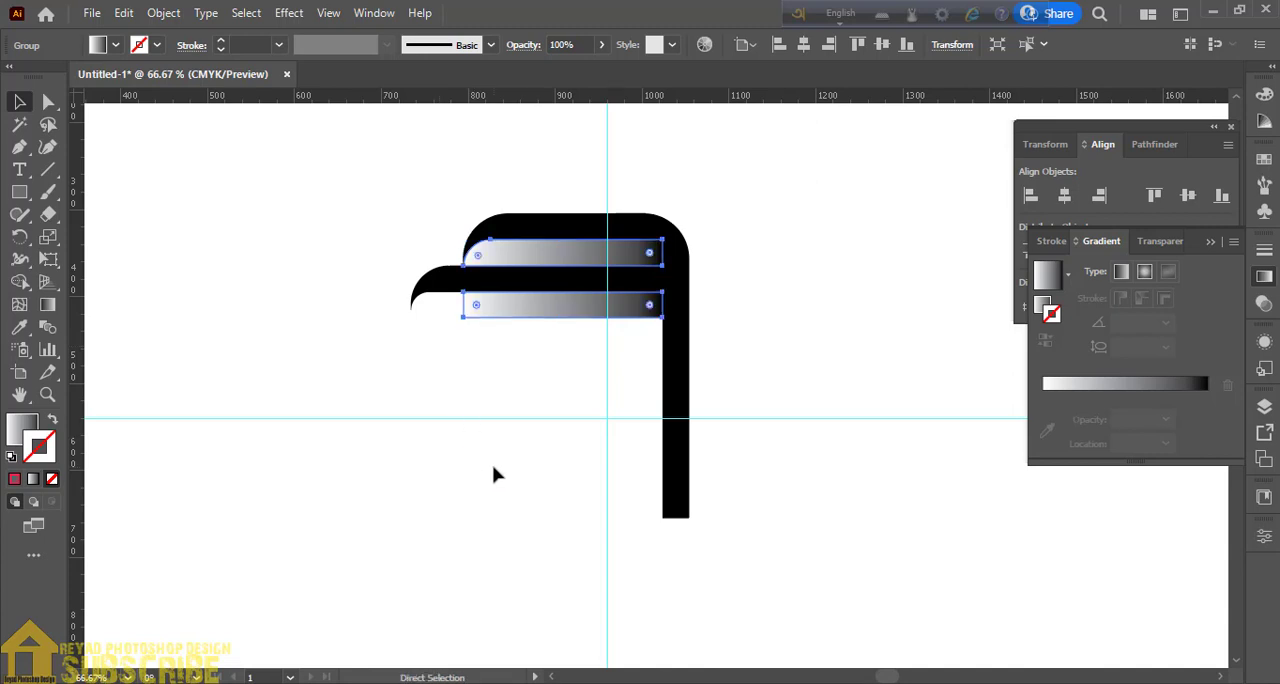
key(v)
click(493, 474)
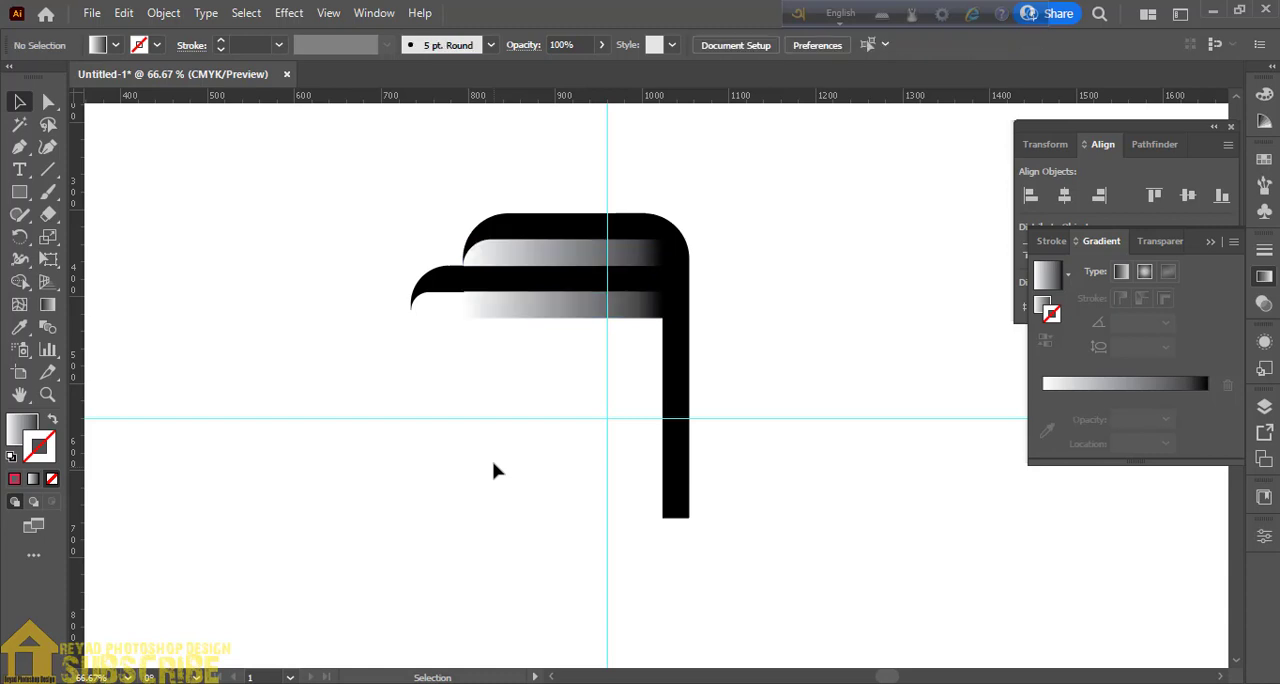
click(493, 316)
key(a)
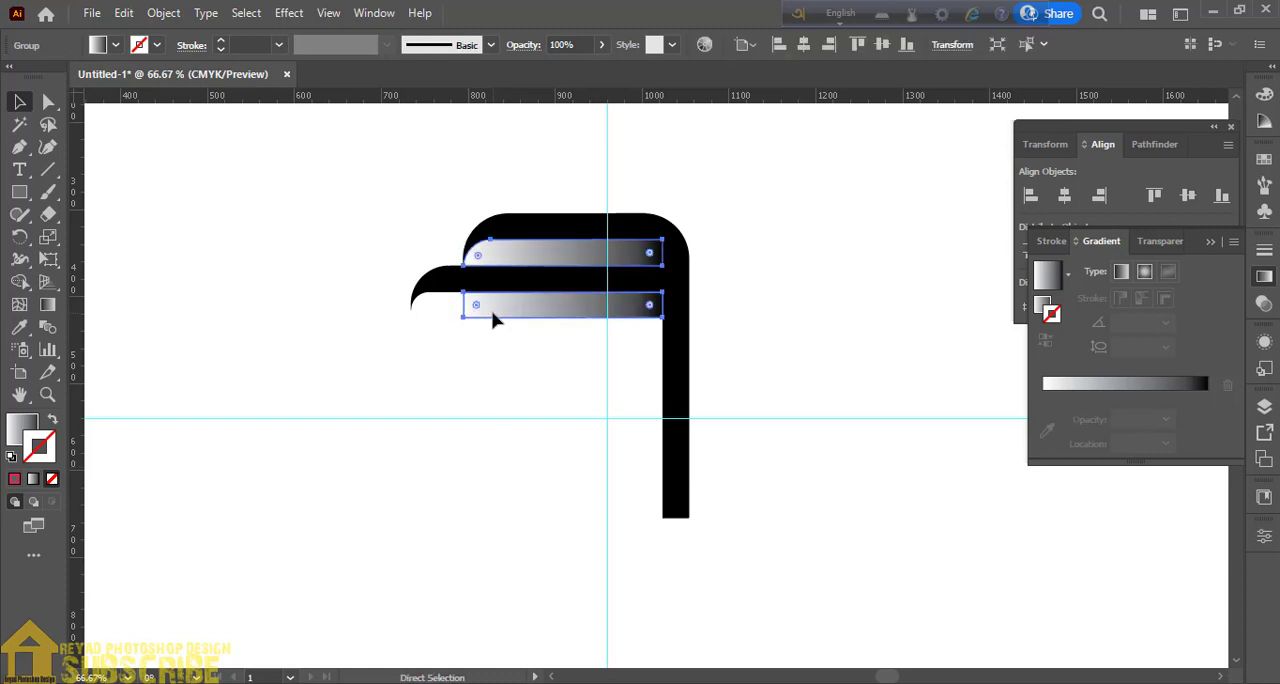
key(v)
click(460, 372)
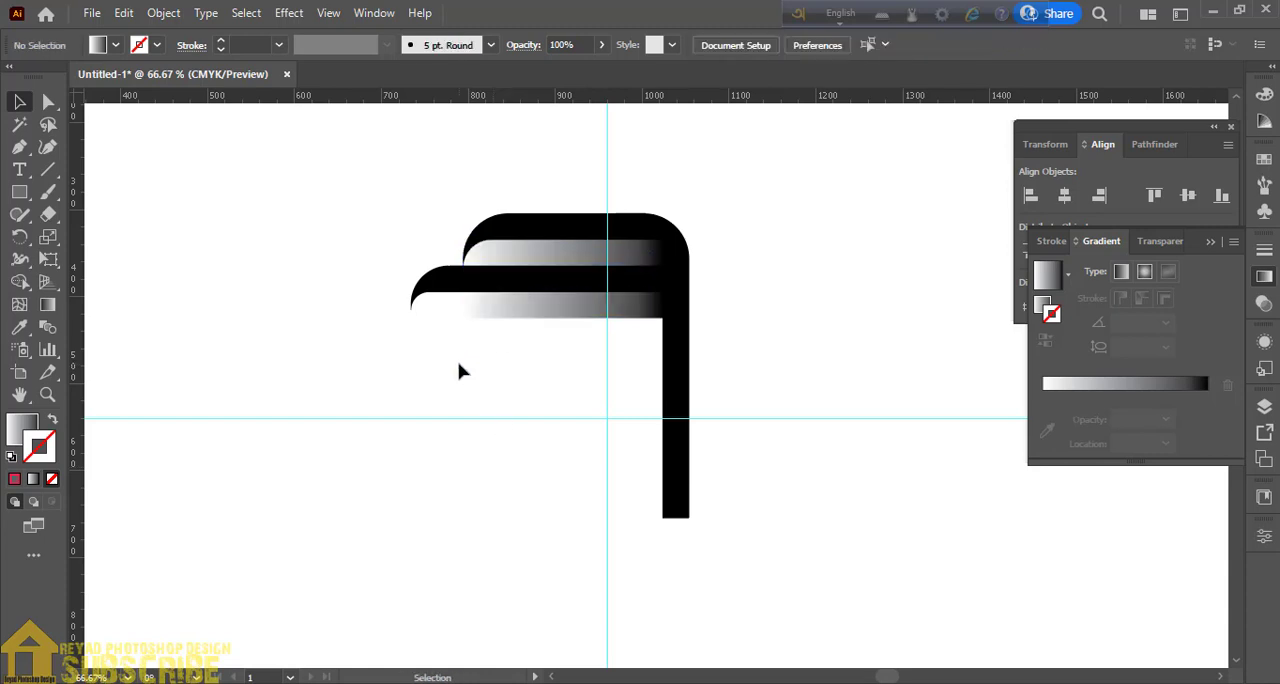
click(491, 273)
click(462, 378)
- Group all the black and gradient shapes and make three copies, each rotated by 90° around the guides' intersection
drag(443, 217, 511, 346)
key(ctrl+g)
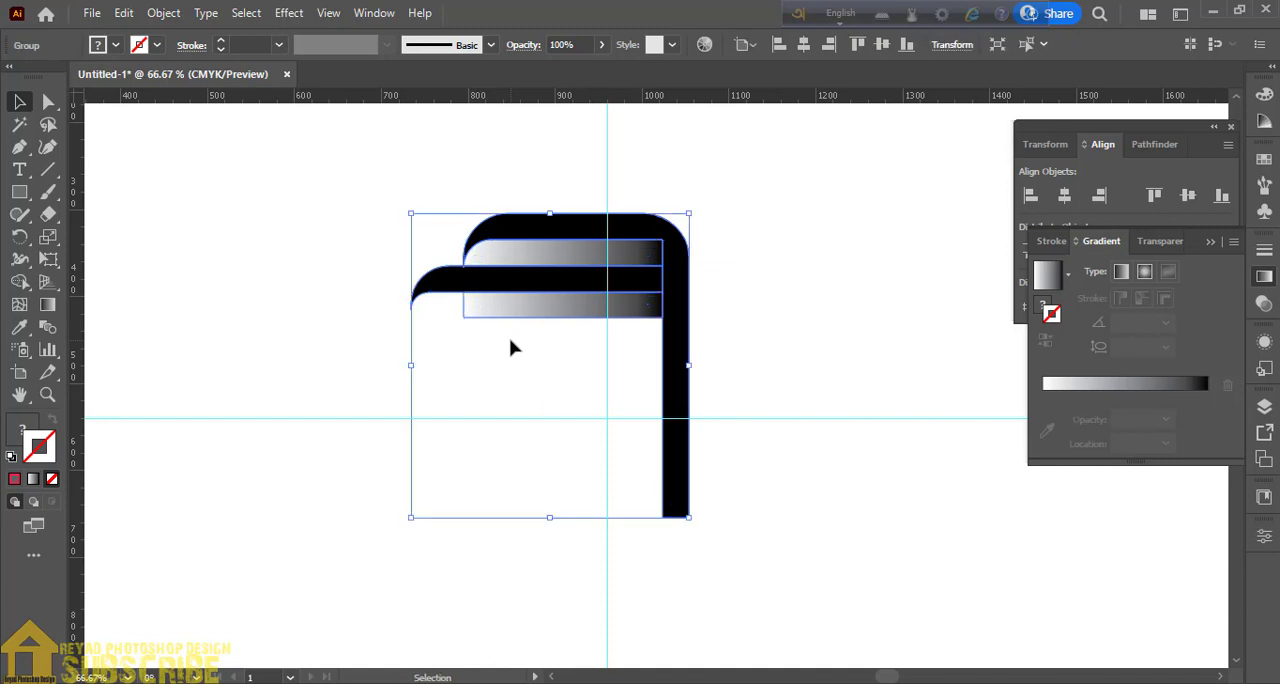
click(20, 237)
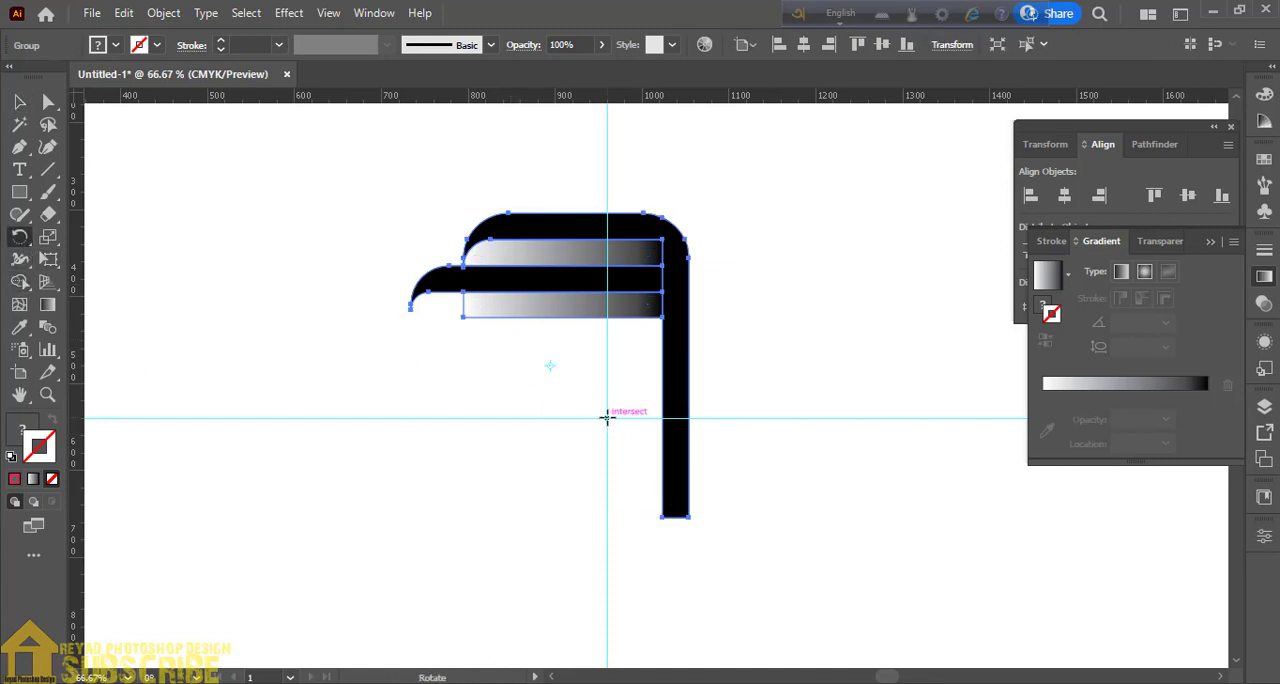
alt+click(607, 418)
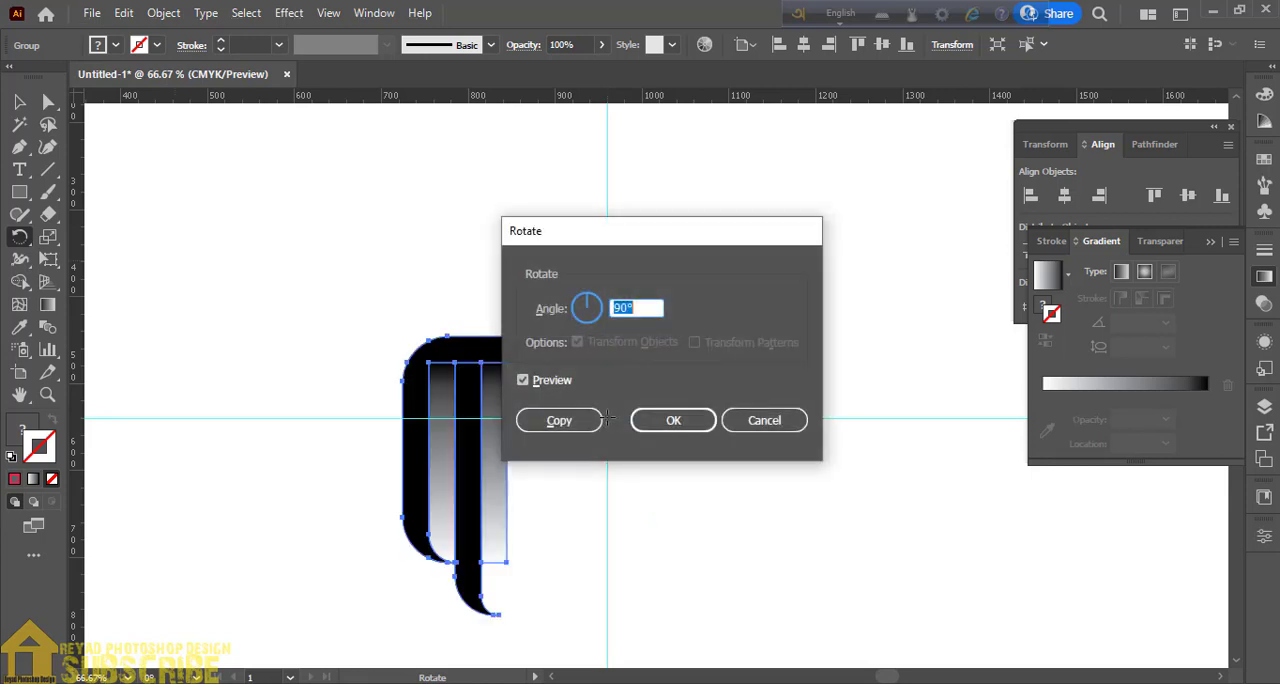
click(548, 418)
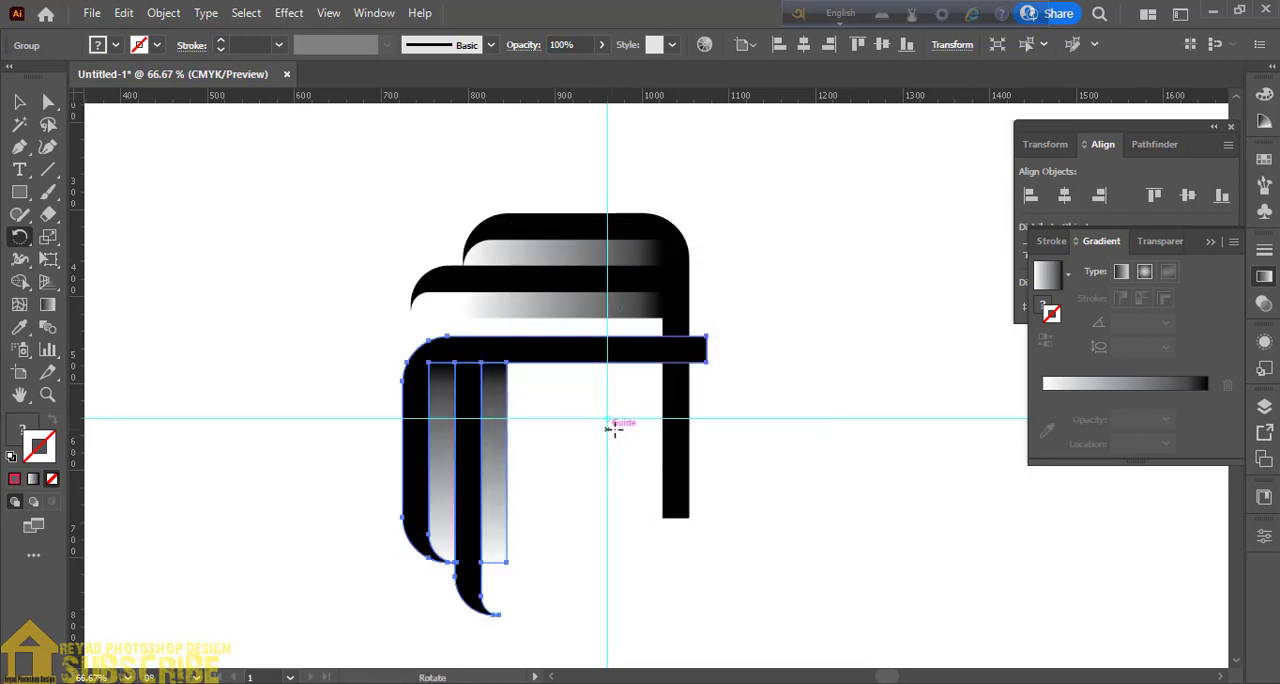
key(ctrl+d)
key(ctrl+d)
key(v)
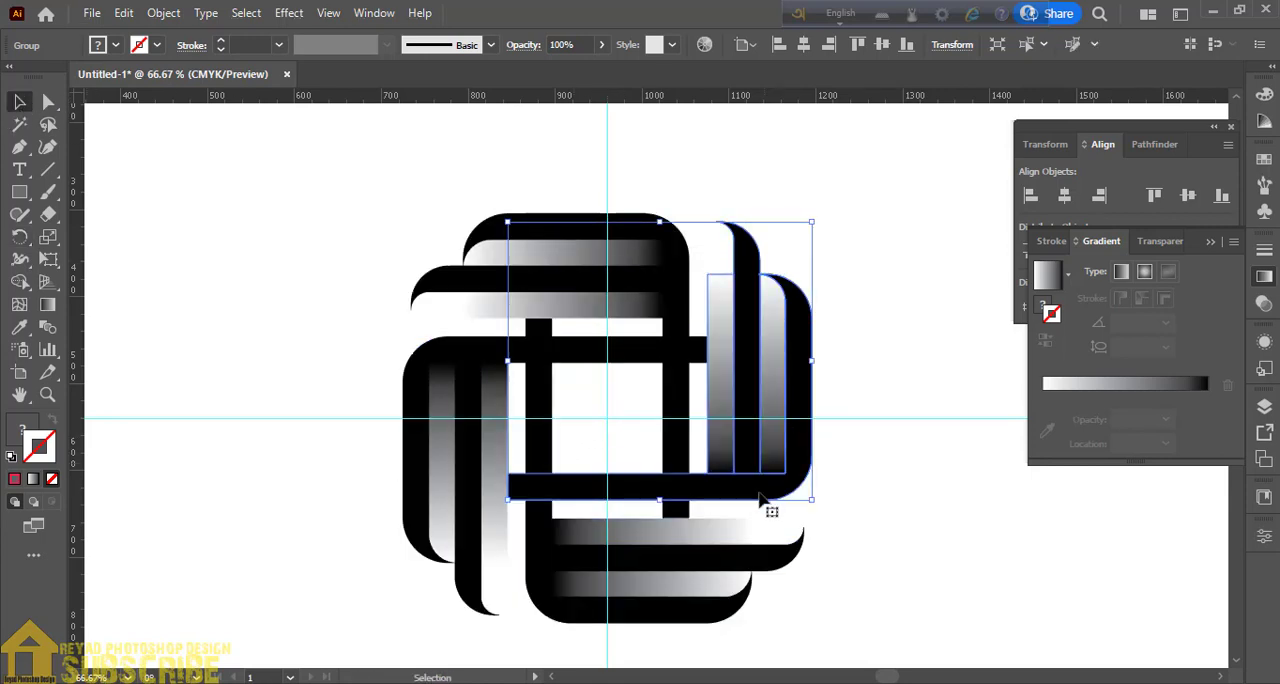
- Move the left copy up under the top group, the bottom copy beside the left one, and the right copy clear of the design
drag(467, 354, 437, 340)
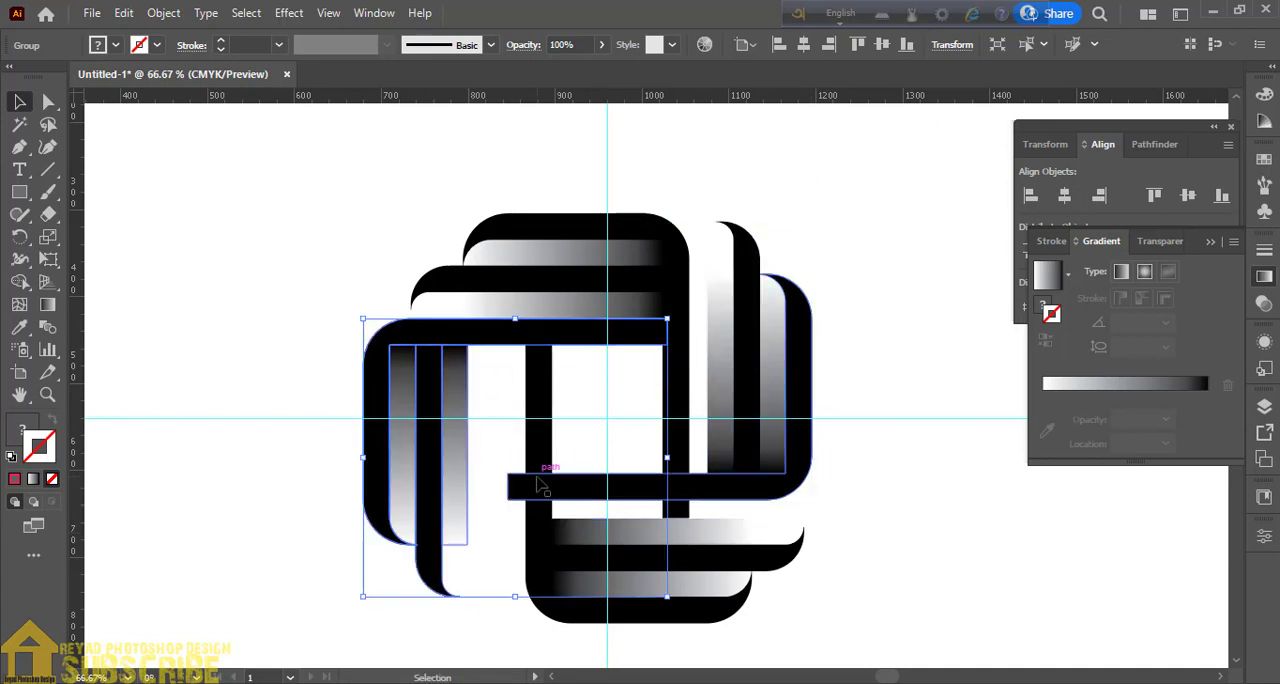
drag(537, 480, 483, 510)
click(806, 555)
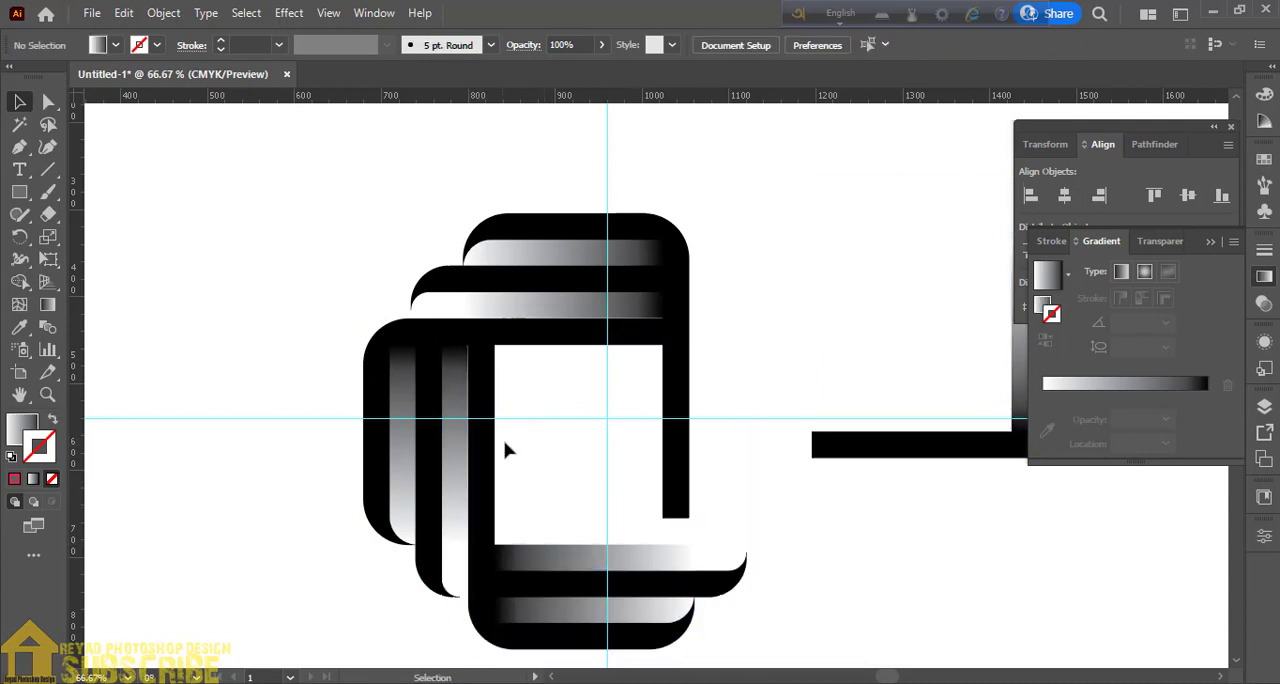
- Try to align the left and bottom copies by their left edges and by their right edges, and undo both alignments
click(456, 462)
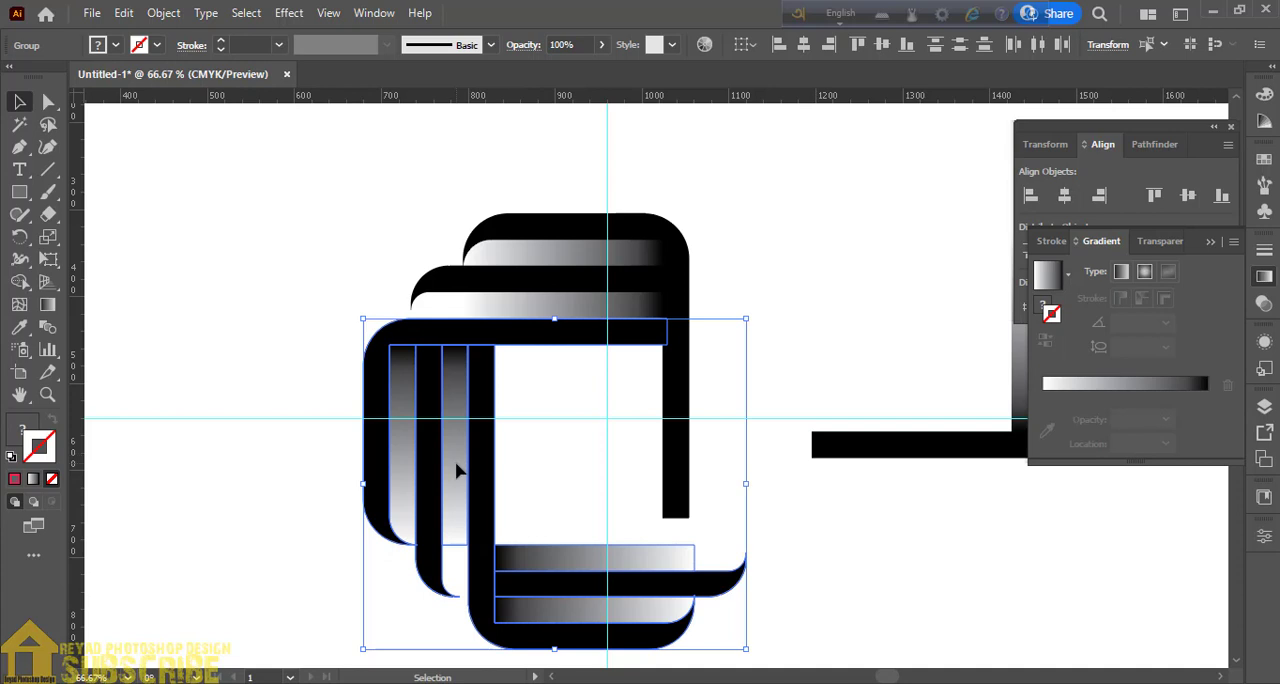
click(1031, 196)
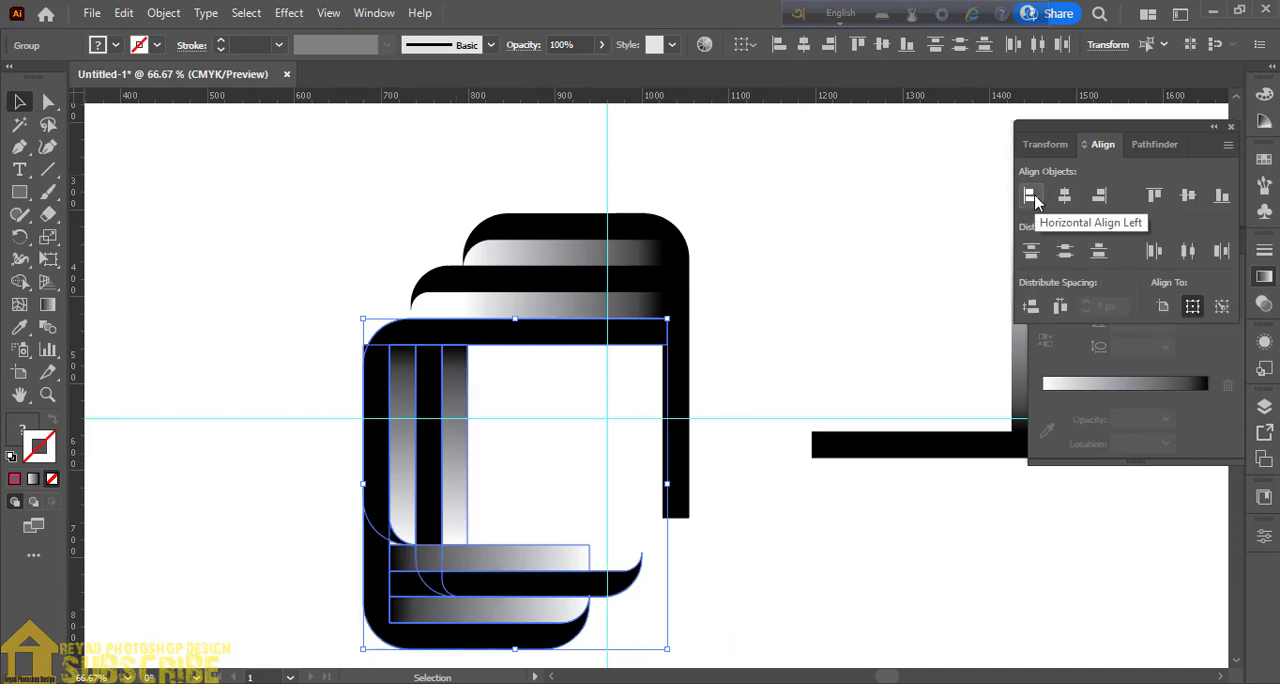
click(1101, 197)
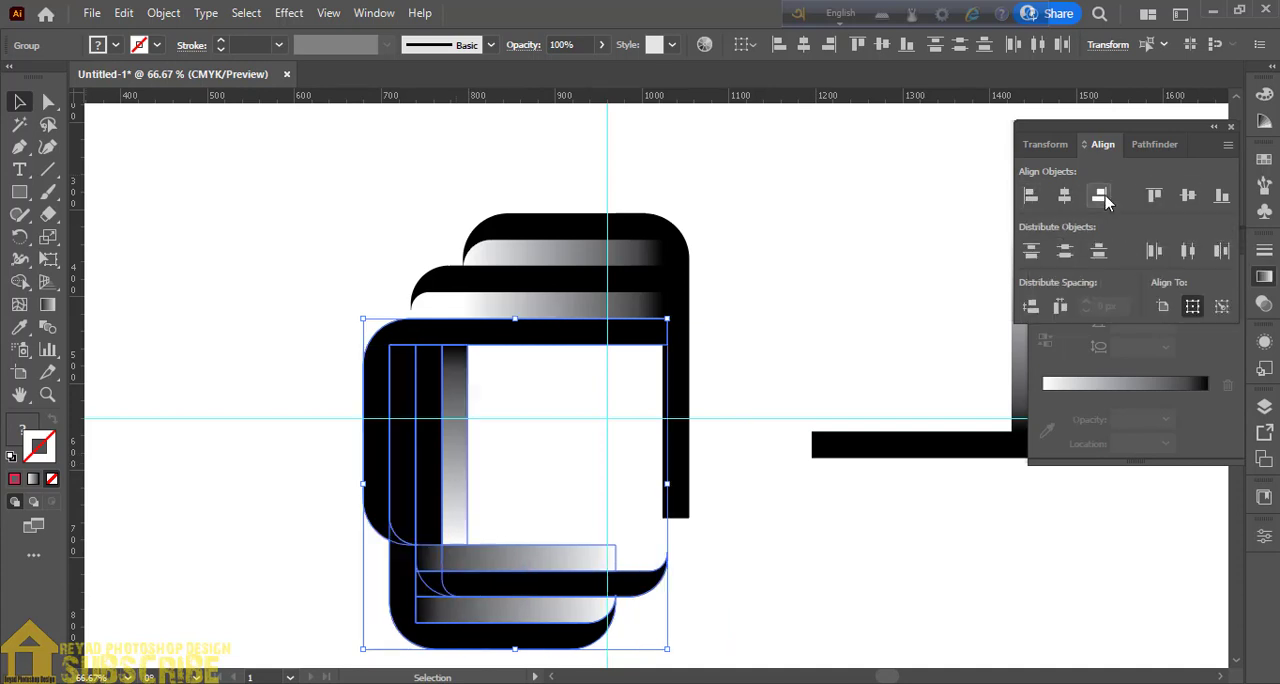
key(ctrl+z)
key(ctrl+z)
click(949, 291)
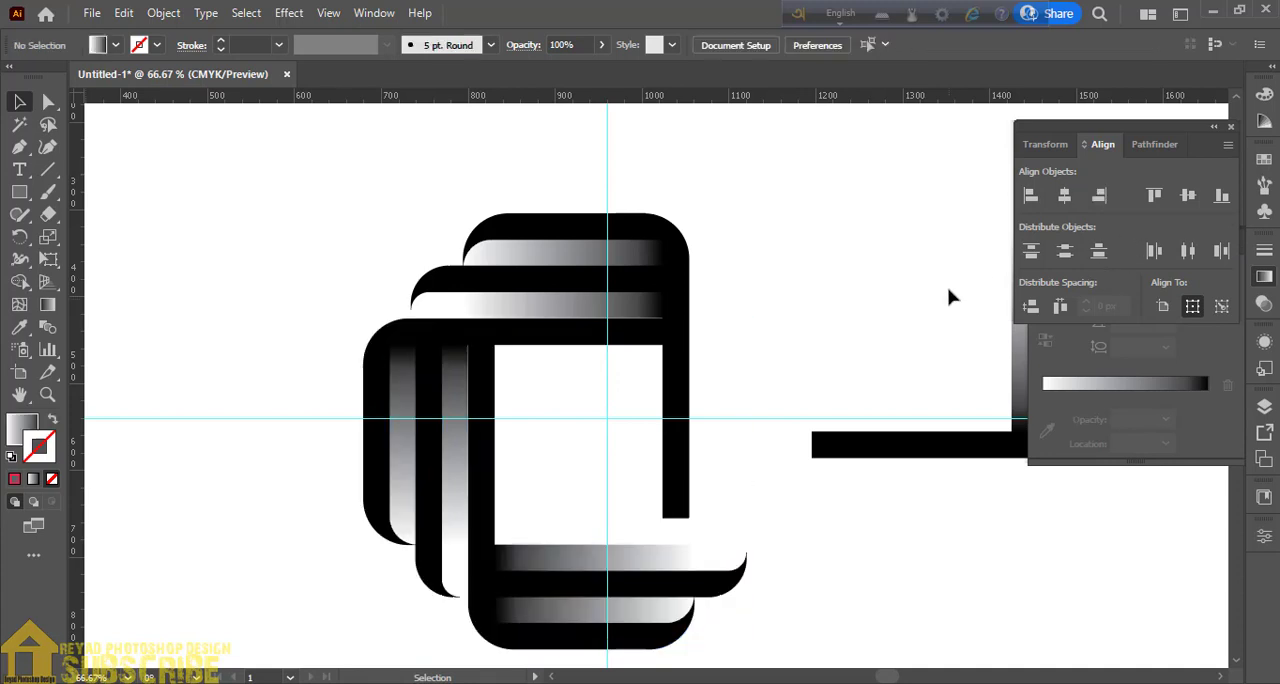
- Shift the left copy so its horizontal bar sits against the lower gradient strip and ends at the top group's vertical bar
click(617, 343)
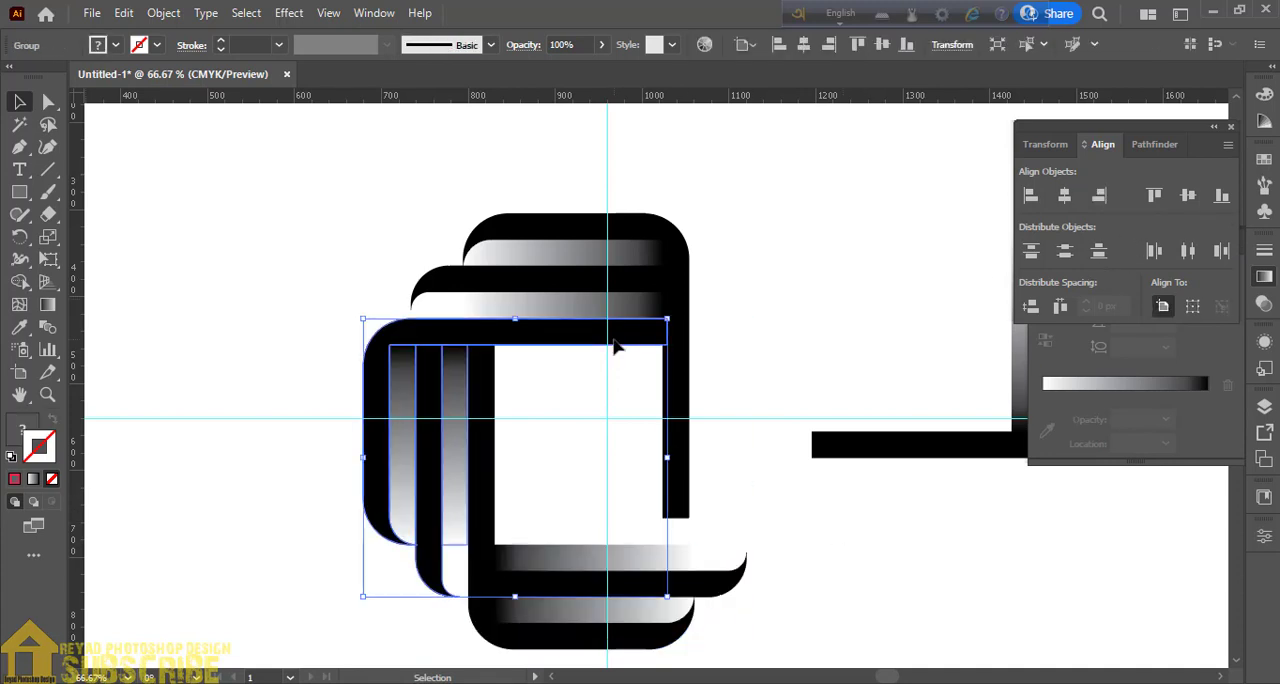
click(780, 371)
click(571, 341)
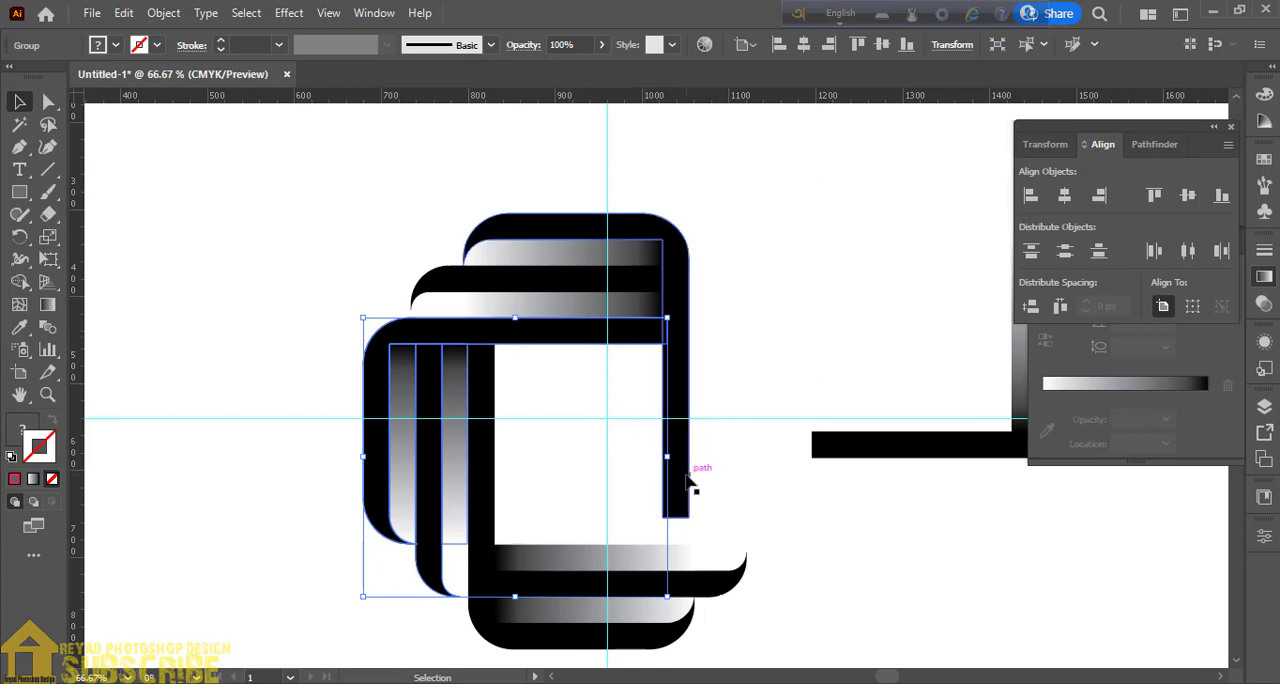
key(ctrl+plus)
key(ctrl+plus)
drag(748, 367, 318, 543)
drag(473, 306, 465, 305)
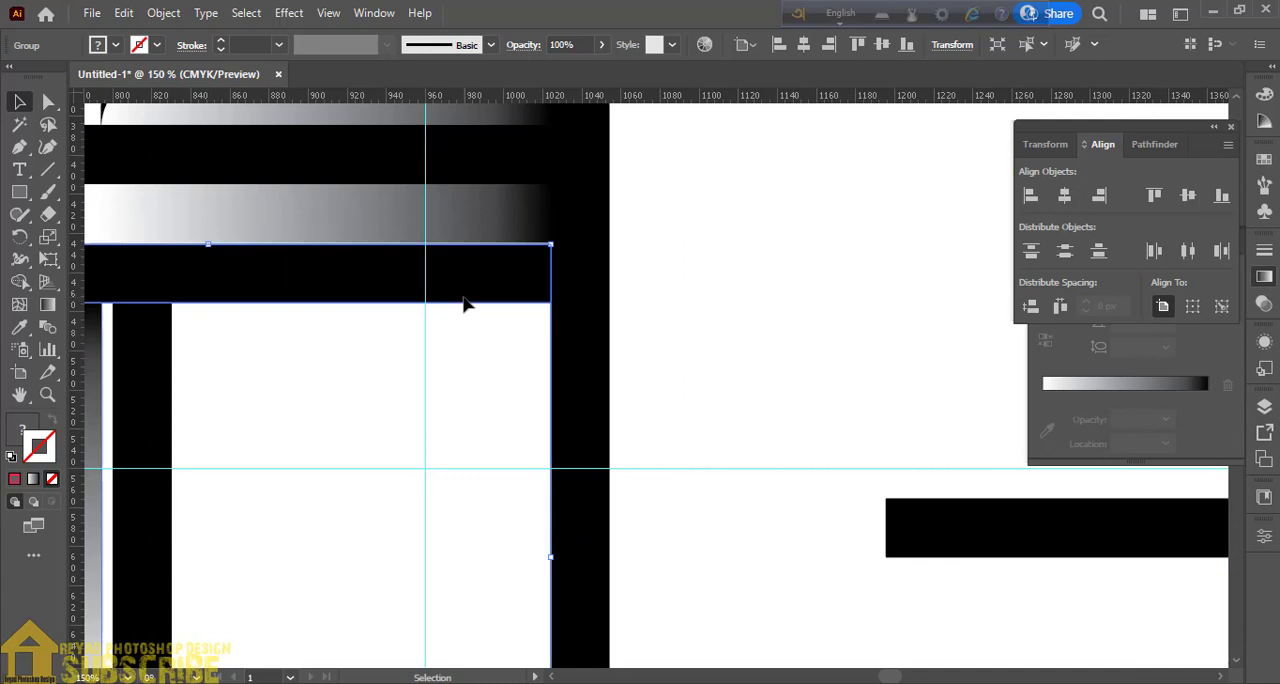
key(Up)
key(Up)
click(728, 383)
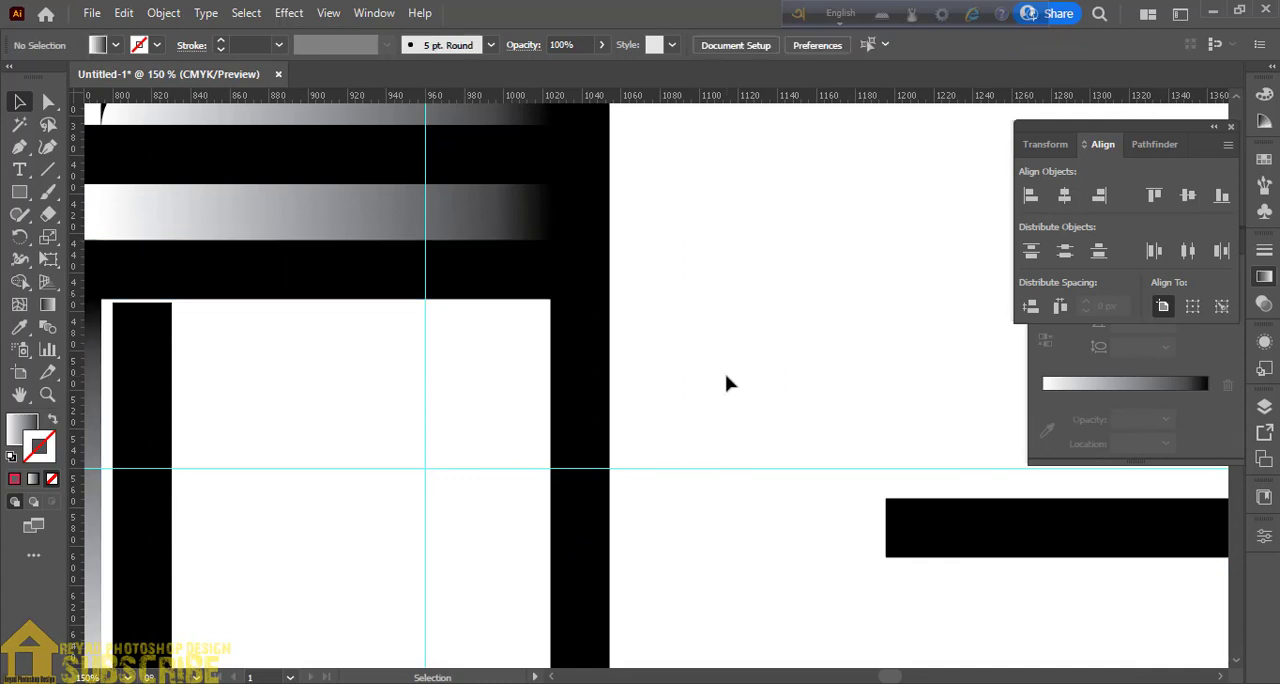
- Move the bottom copy so its vertical bar sits flush beside the left copy's gradient strip and under its horizontal bar
drag(228, 413, 651, 414)
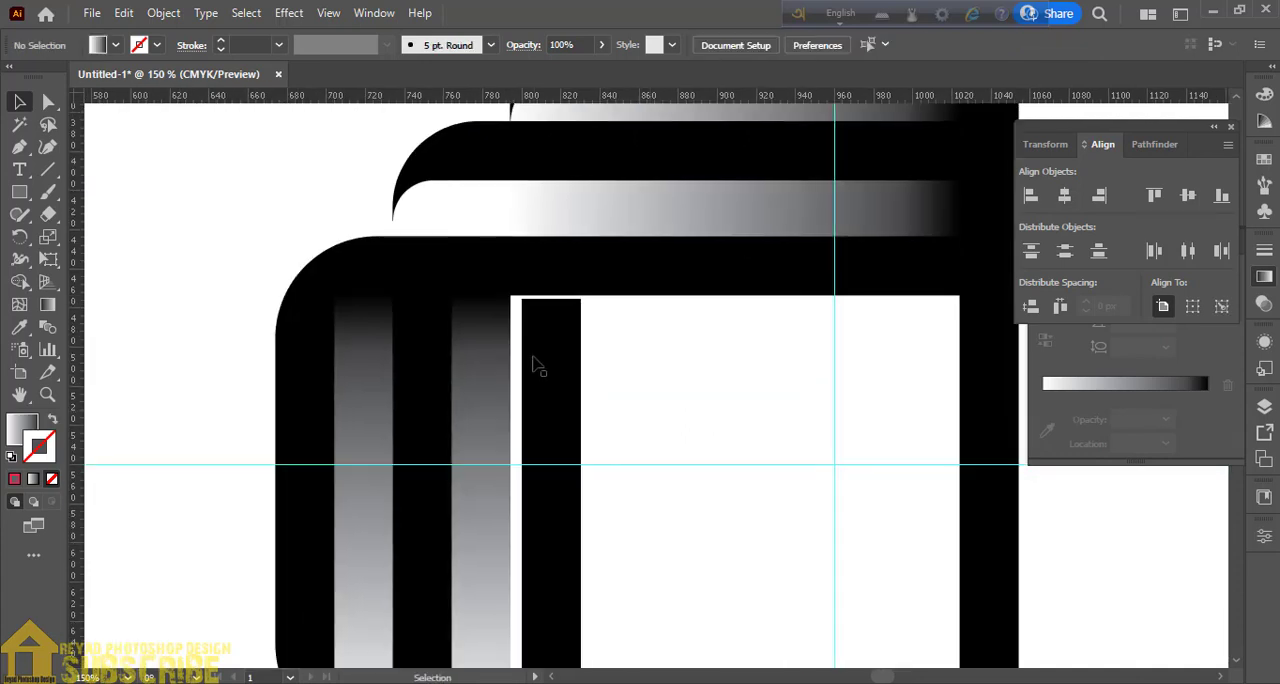
mouse_move(535, 362)
mouse_down()
mouse_move(511, 401)
mouse_move(537, 358)
mouse_move(519, 357)
mouse_up()
key(ctrl+minus)
key(ctrl+minus)
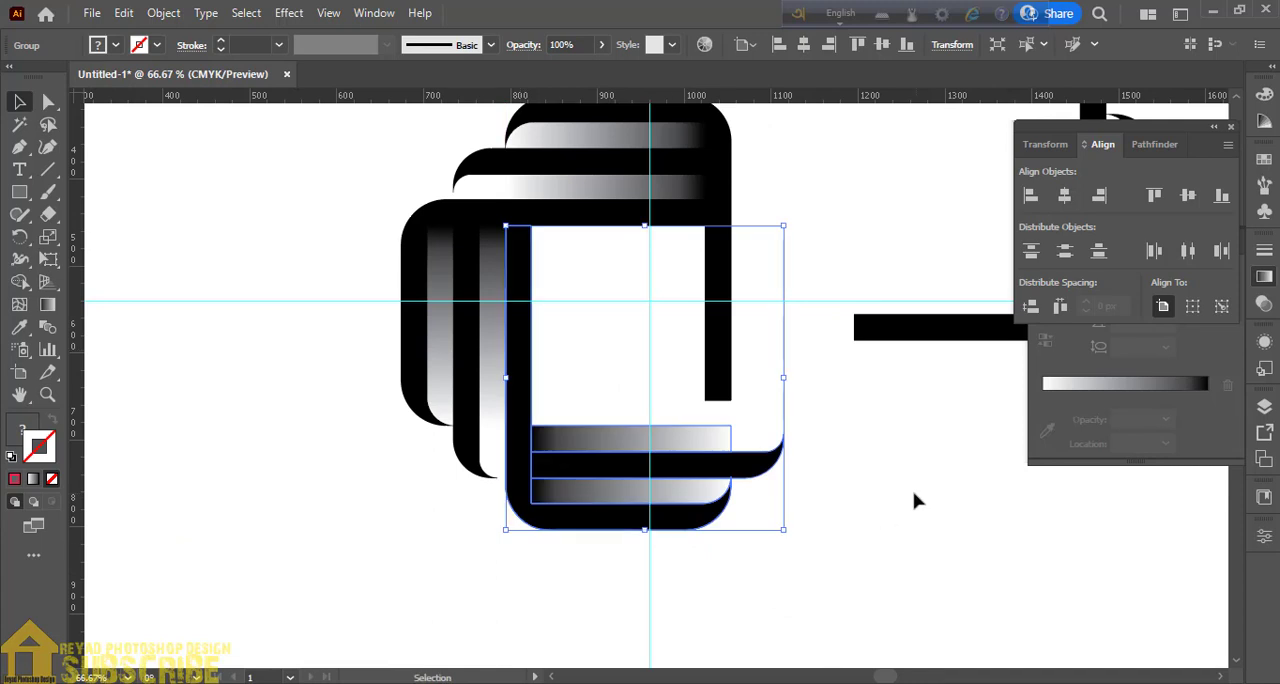
click(916, 505)
- Move the right copy into place to close the ring around the central square, and nudge the right and bottom copies slightly to the right
drag(917, 336, 594, 429)
click(922, 571)
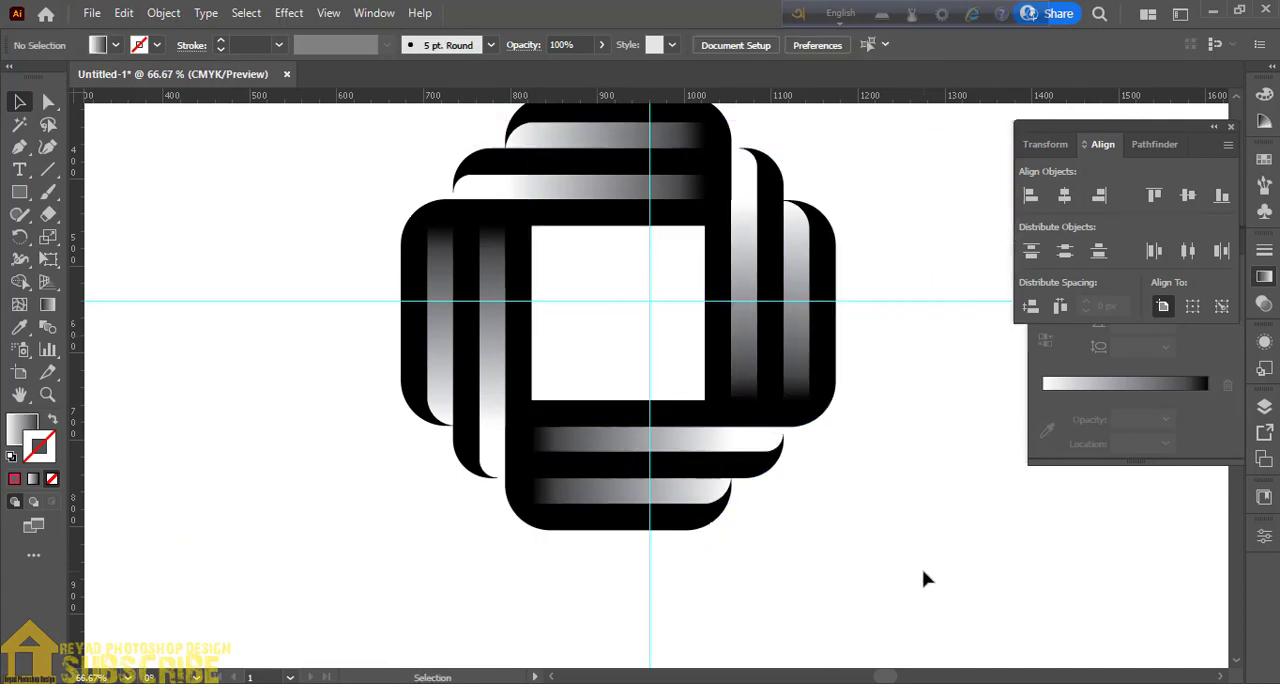
drag(938, 460, 880, 533)
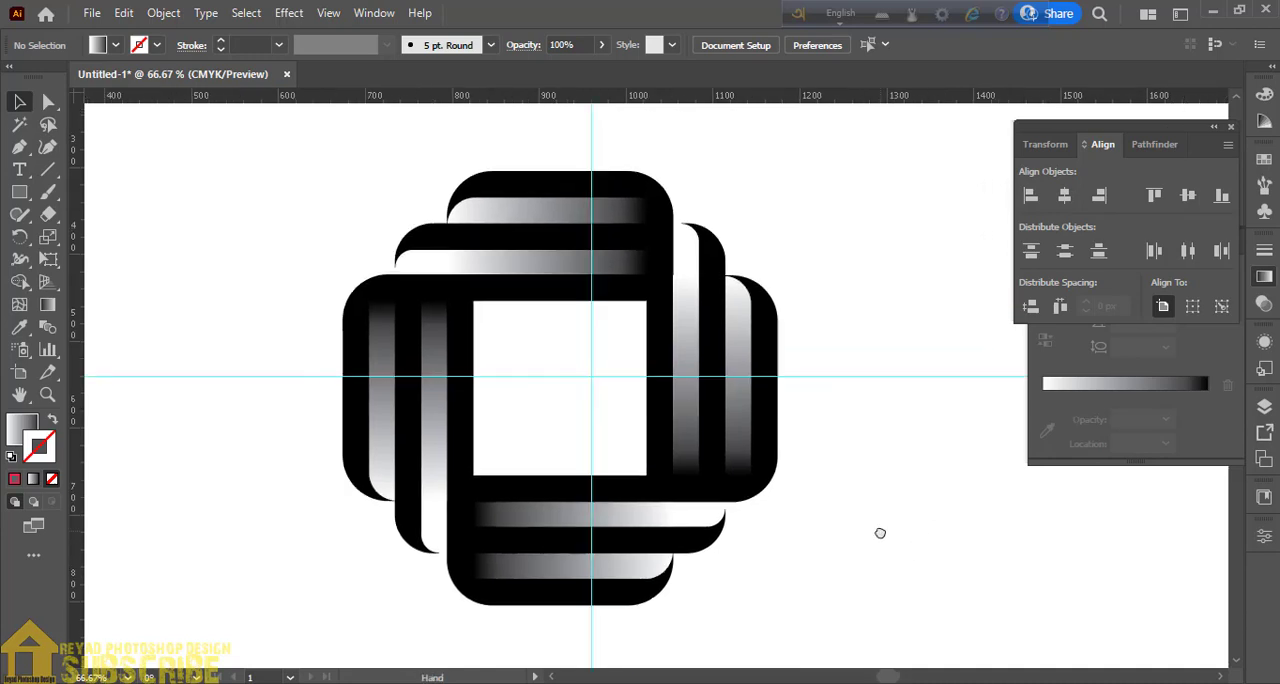
click(706, 457)
click(938, 556)
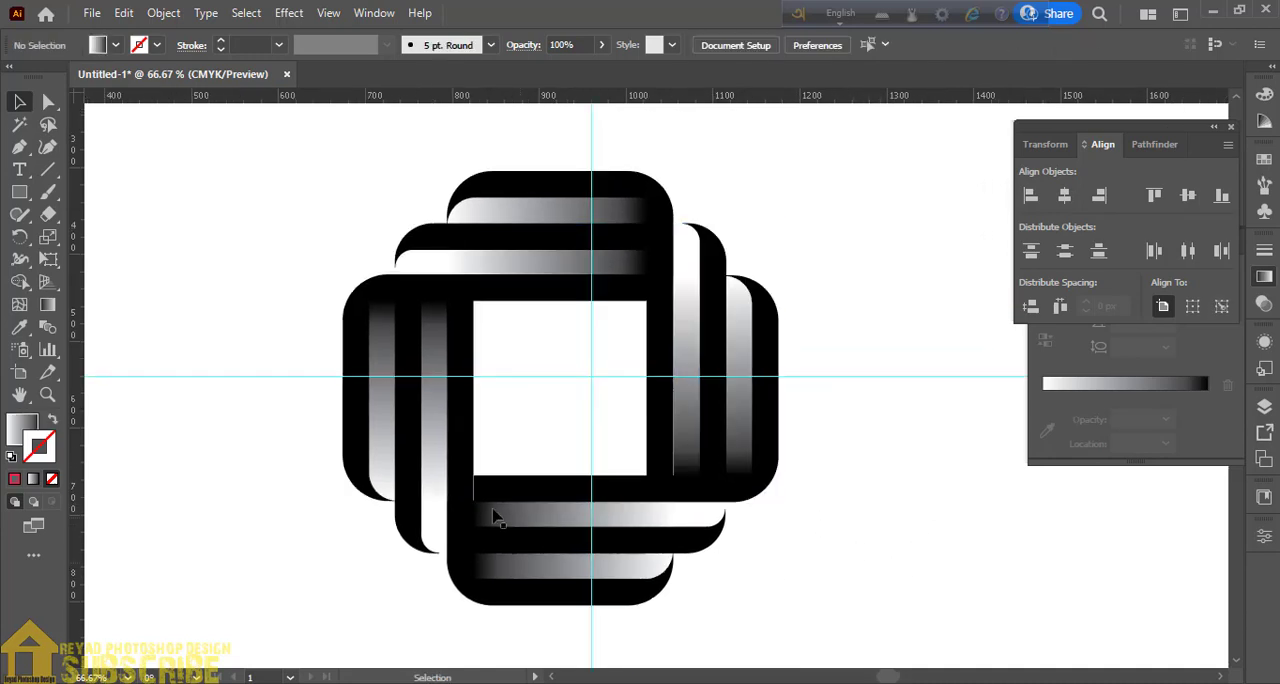
click(468, 585)
click(894, 588)
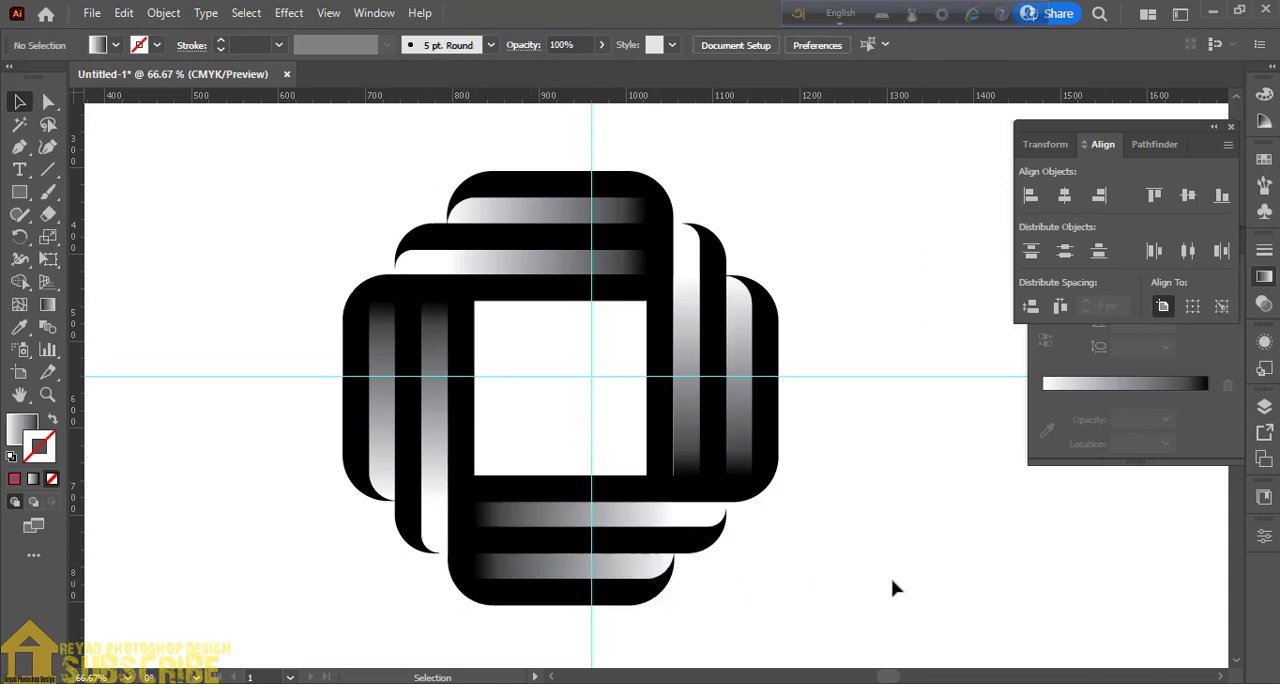
- Fine-tune the right copy with small nudges up and left so it sits flush against the neighbouring groups
click(697, 455)
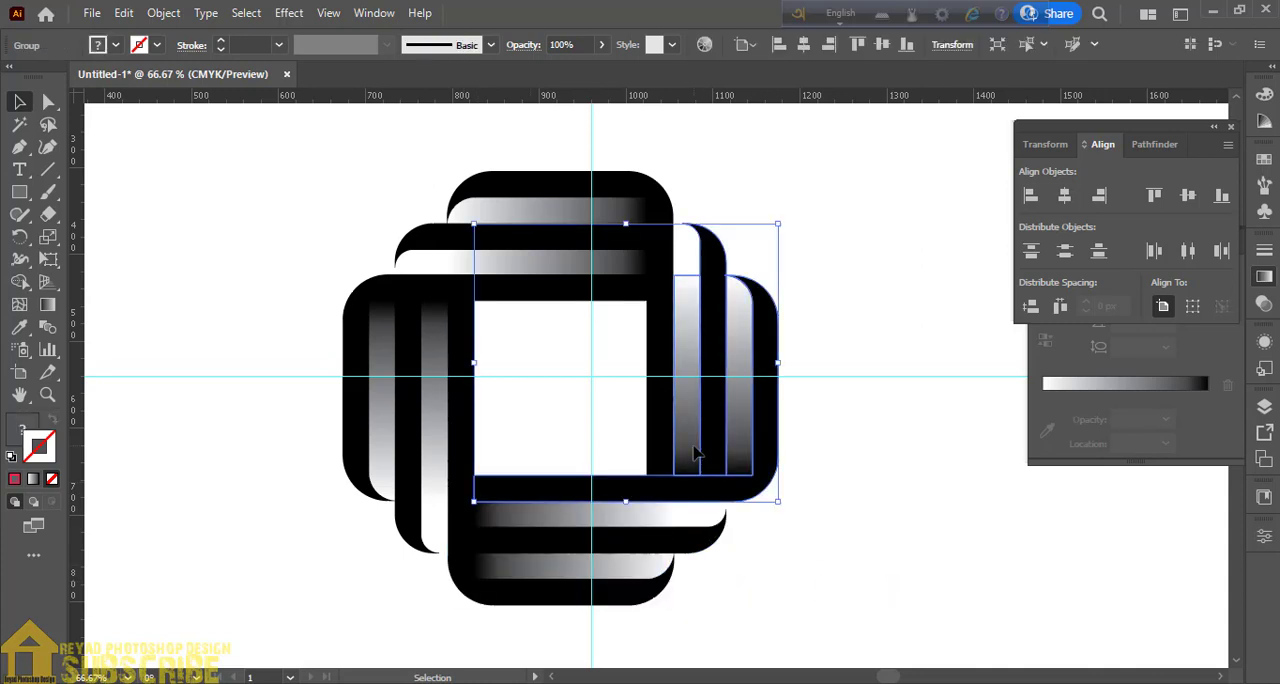
click(893, 588)
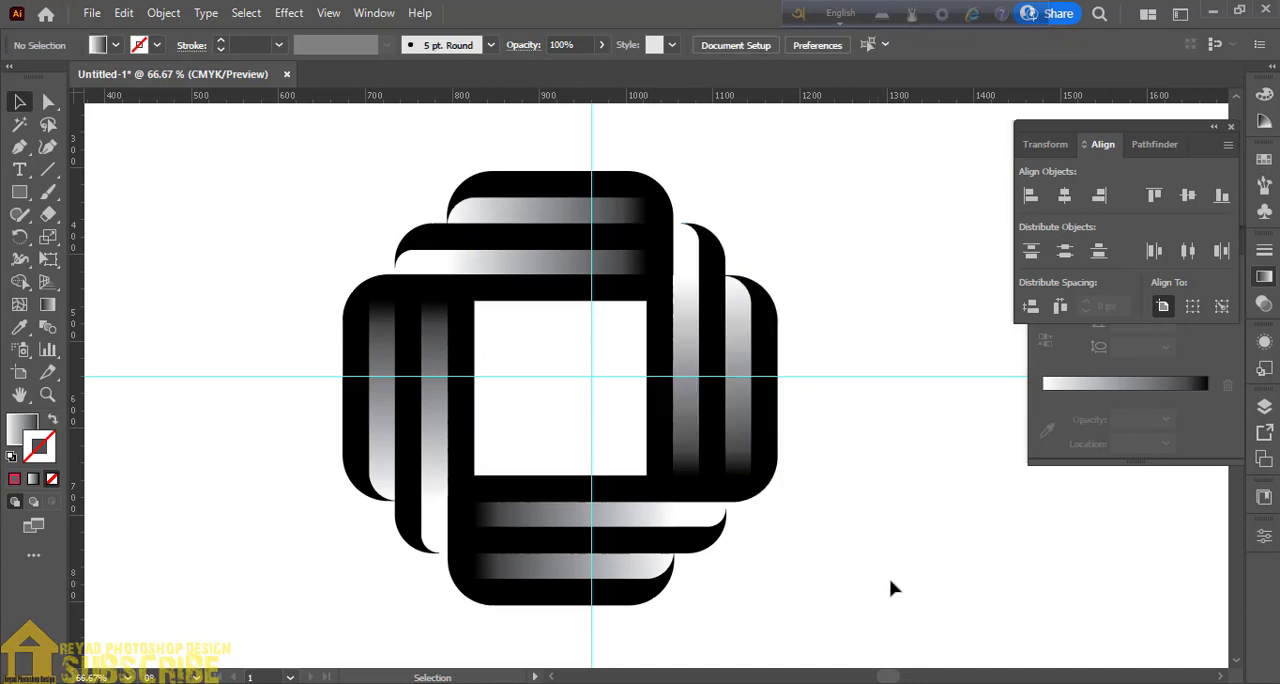
click(703, 450)
click(903, 557)
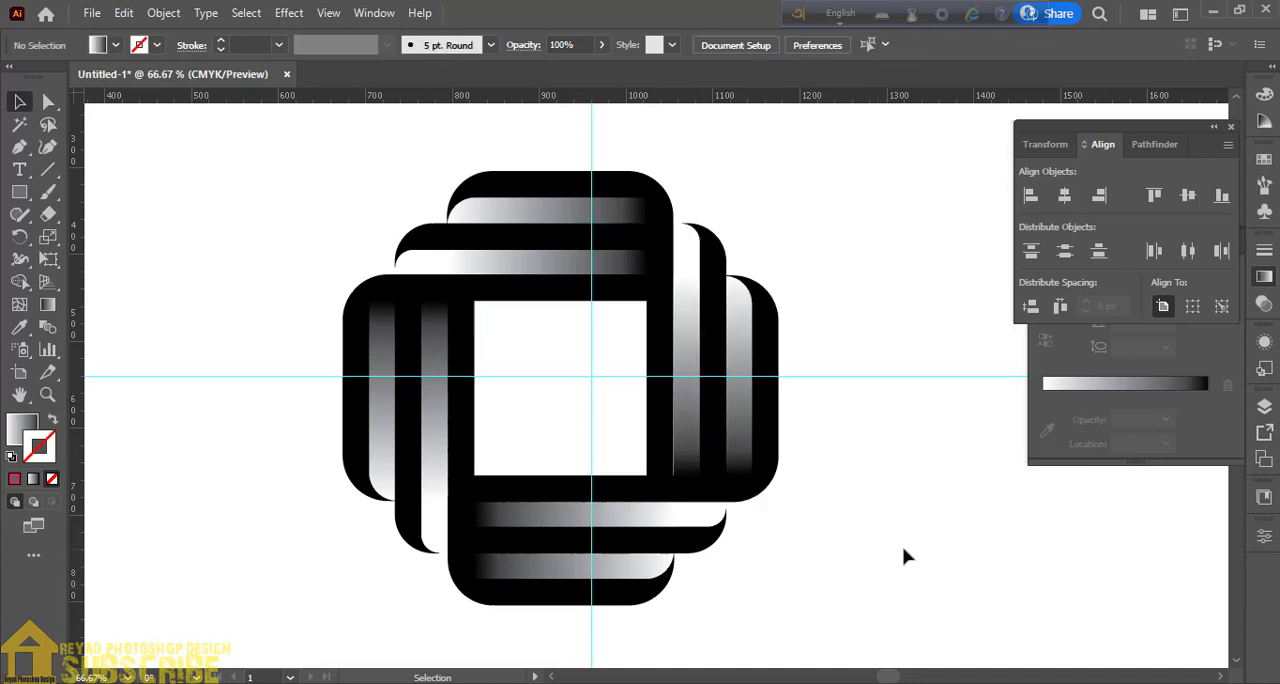
click(748, 466)
click(864, 558)
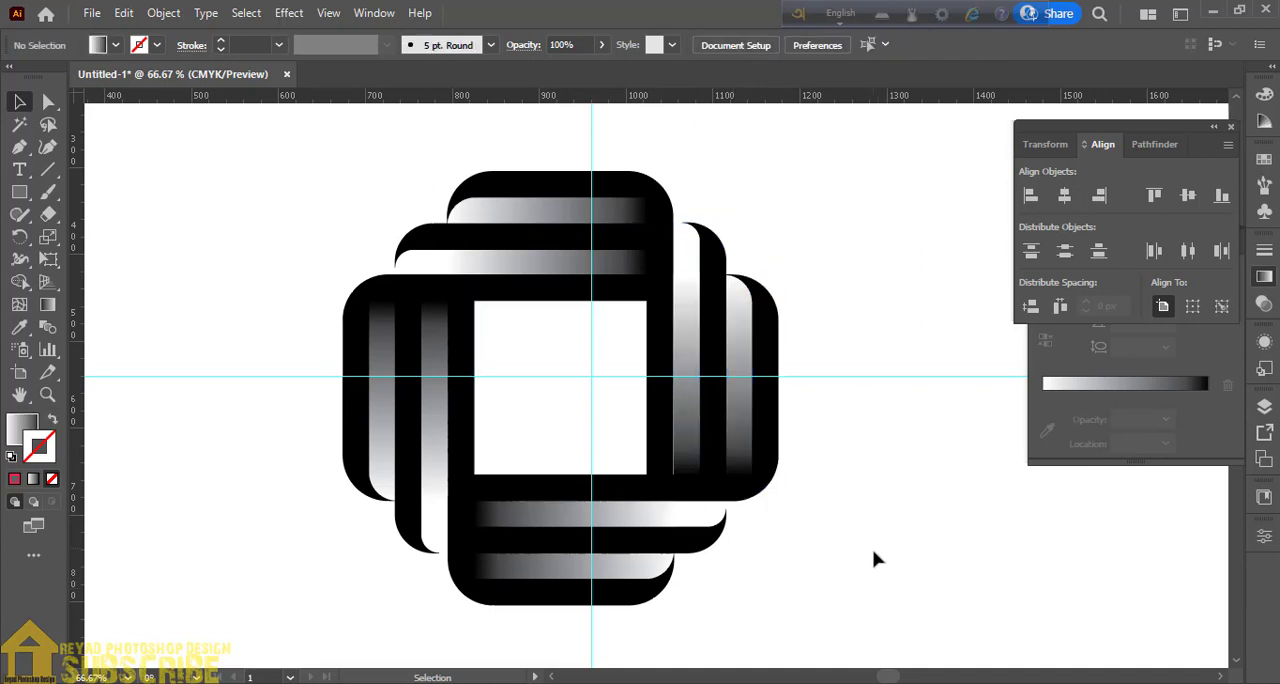
click(703, 468)
click(864, 561)
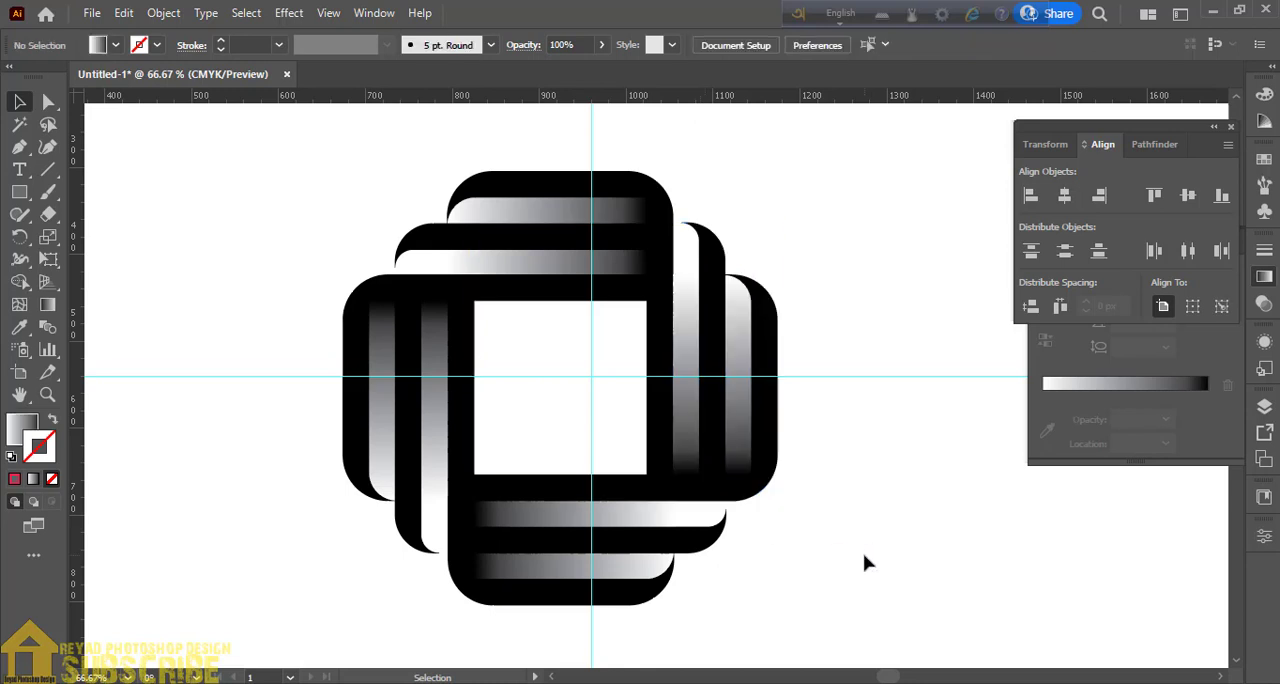